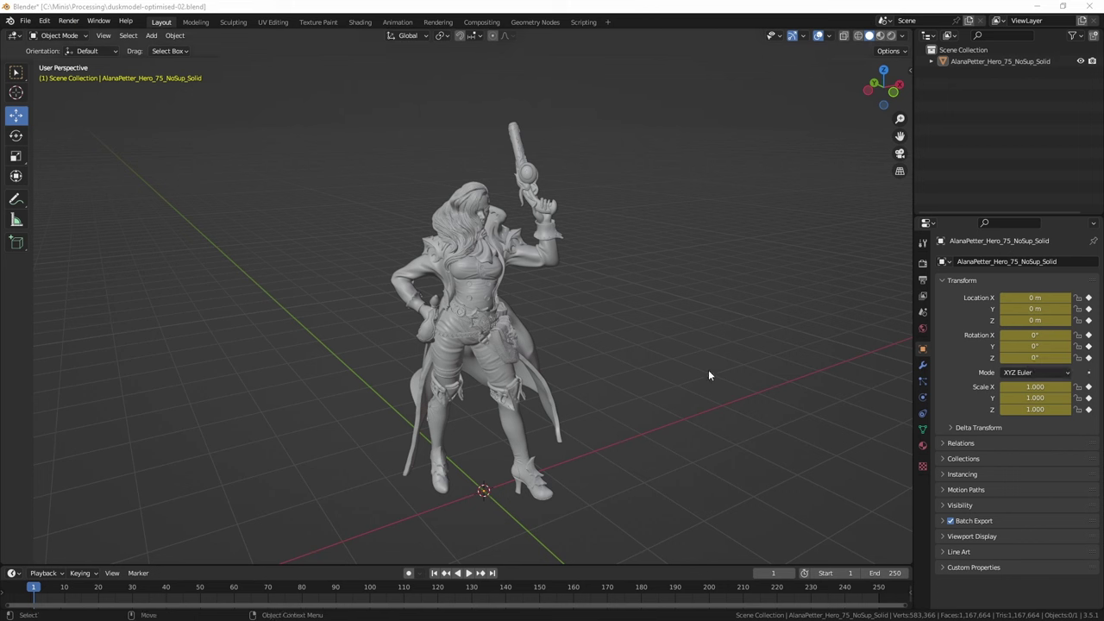
- Duplicate the character mesh in place by copying and pasting it
scroll(625, 369, "up", 2)
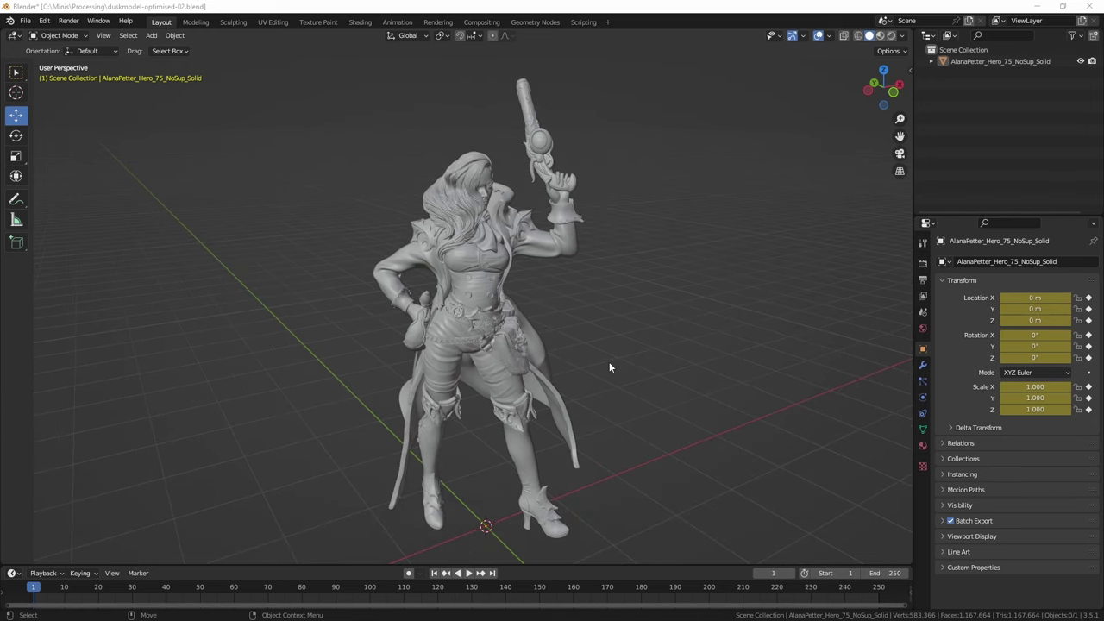
left_click(985, 65)
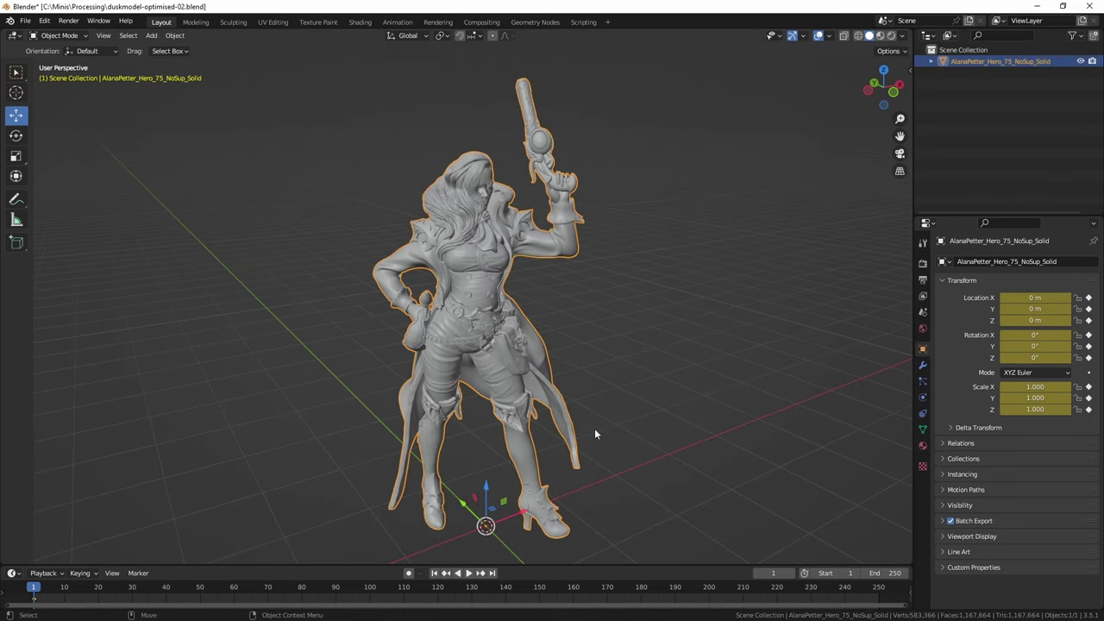
key("ctrl+c")
key("ctrl+v")
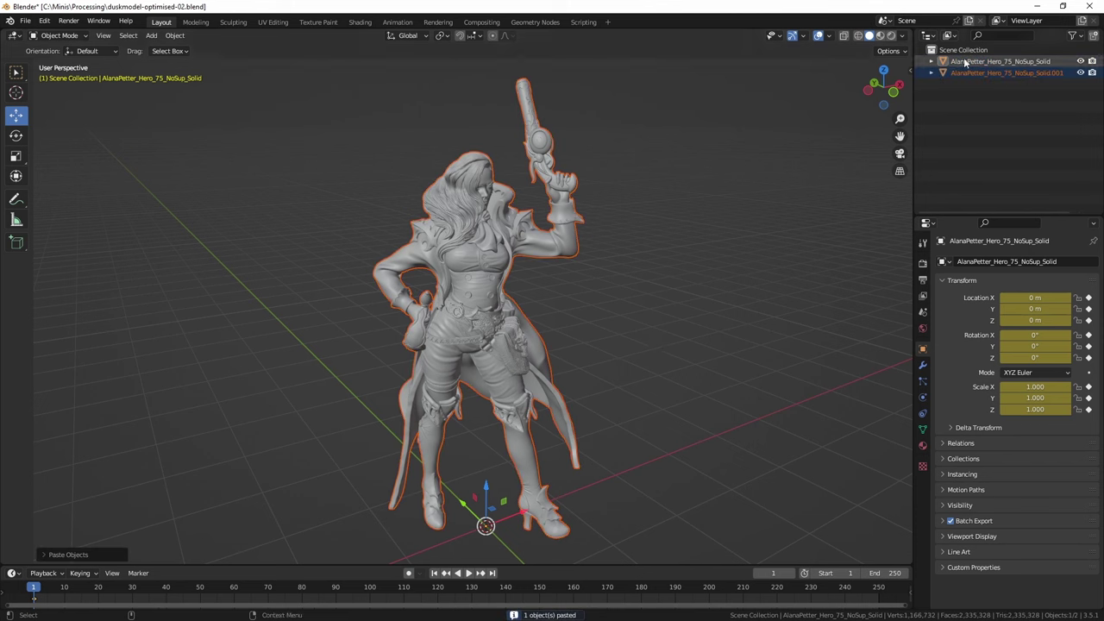
- Rename the original character mesh to gunslinger-hi
left_click(990, 61)
double_click(990, 61)
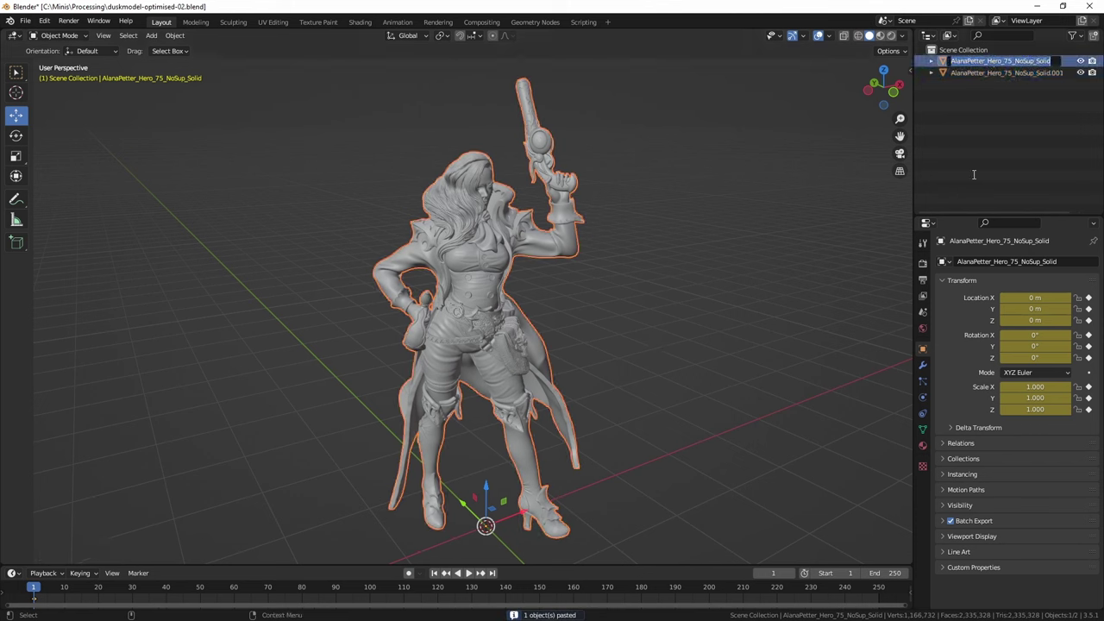
type("gun")
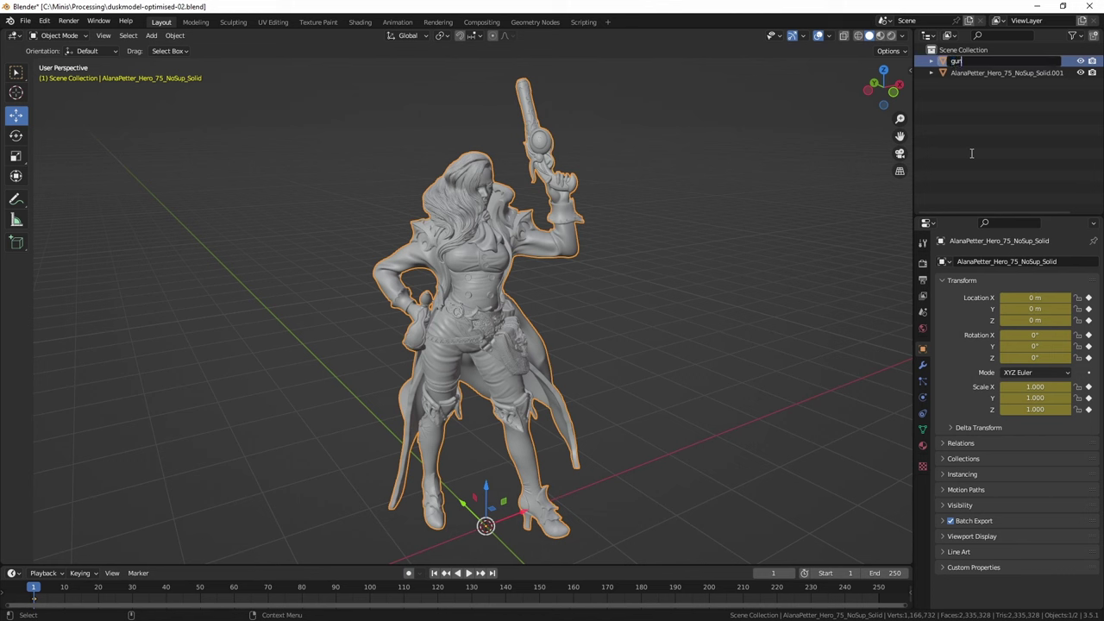
type("slinger-hi")
key("Return")
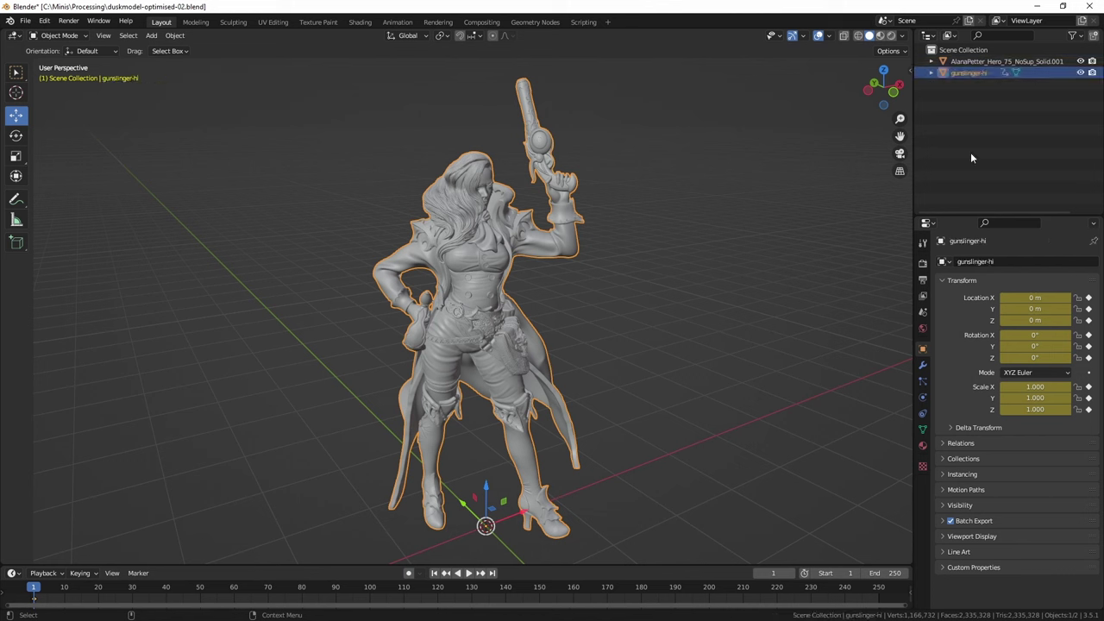
- Rename the duplicated mesh to gunslinger-lo and hide gunslinger-hi in the viewport
left_click(988, 60)
double_click(988, 61)
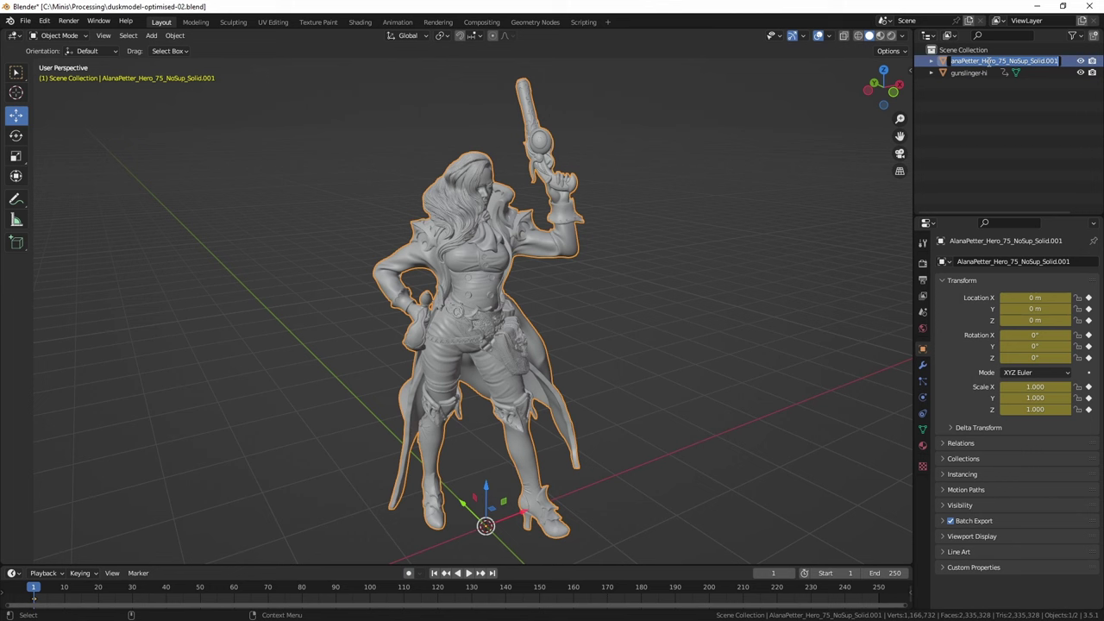
type("gunslinger")
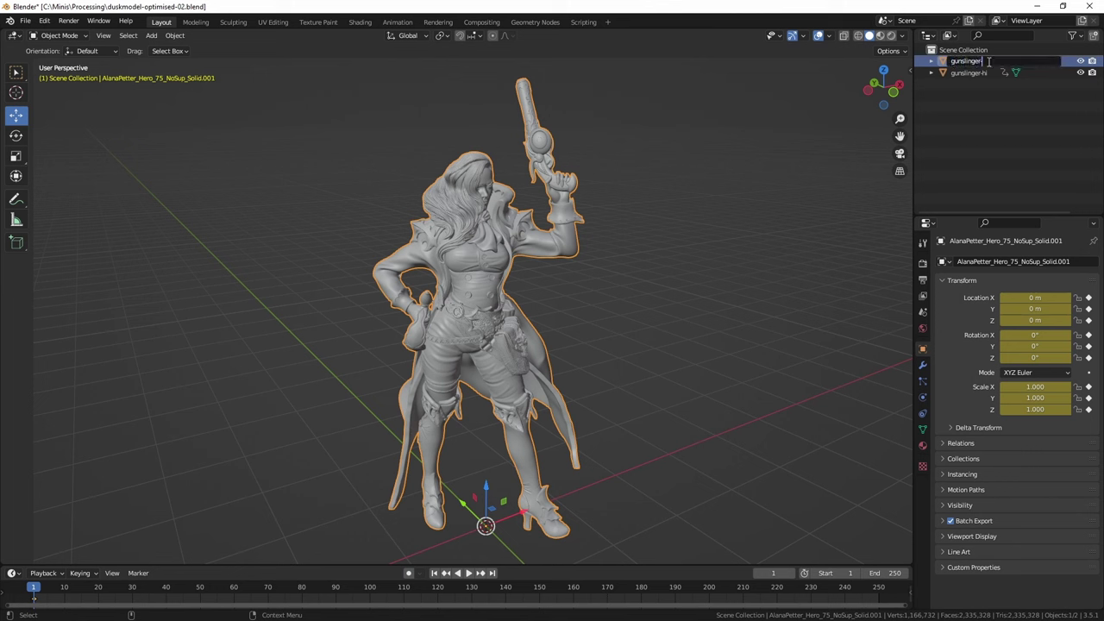
type("-lo")
key("Return")
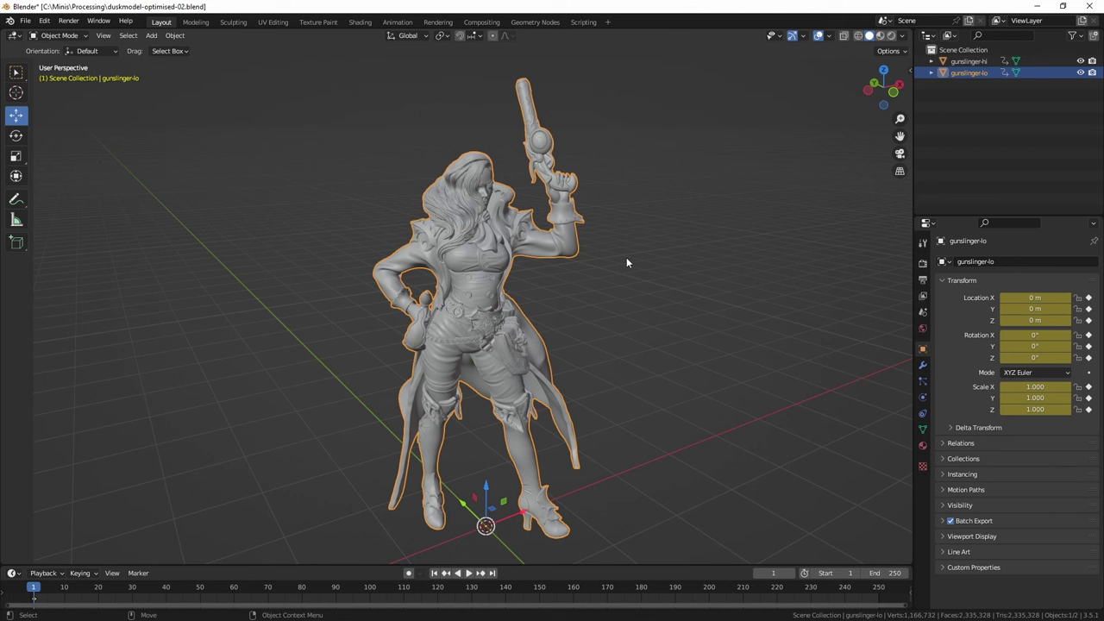
left_click(1080, 61)
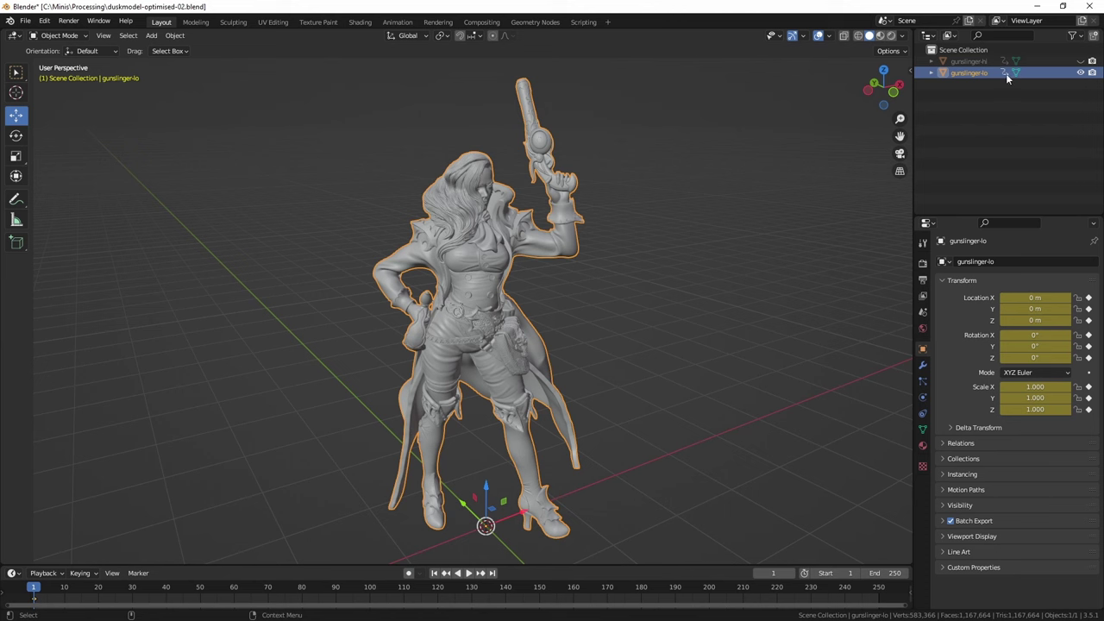
- Merge all vertices of the gunslinger-lo mesh by distance in Edit Mode
left_click(203, 24)
middle_click_drag(484, 184, 507, 493, "shift")
right_click(542, 272)
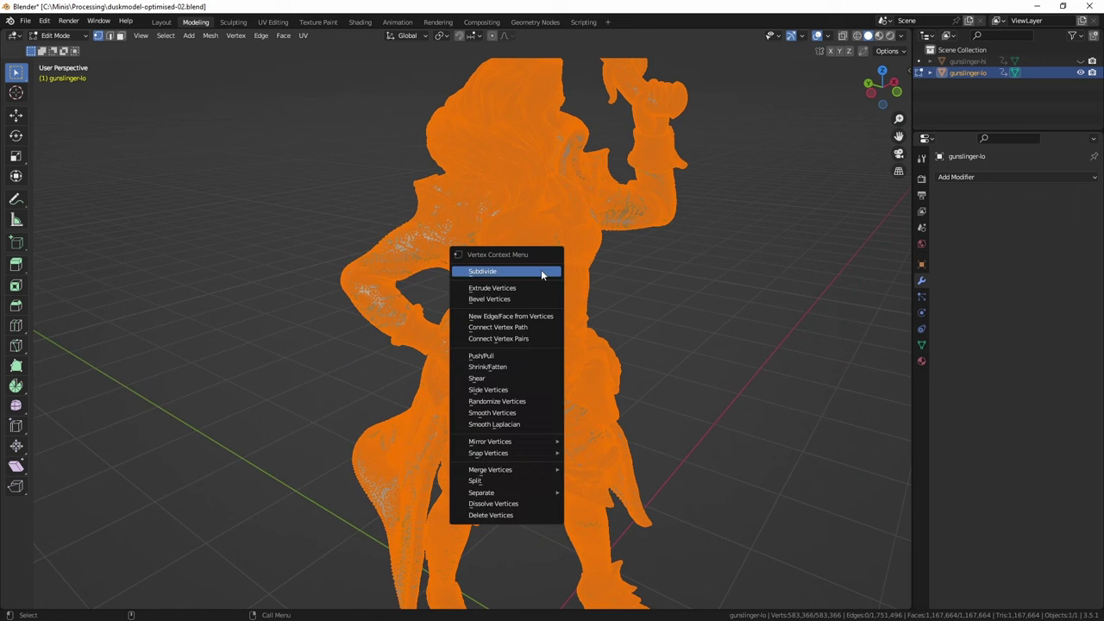
mouse_move(494, 472)
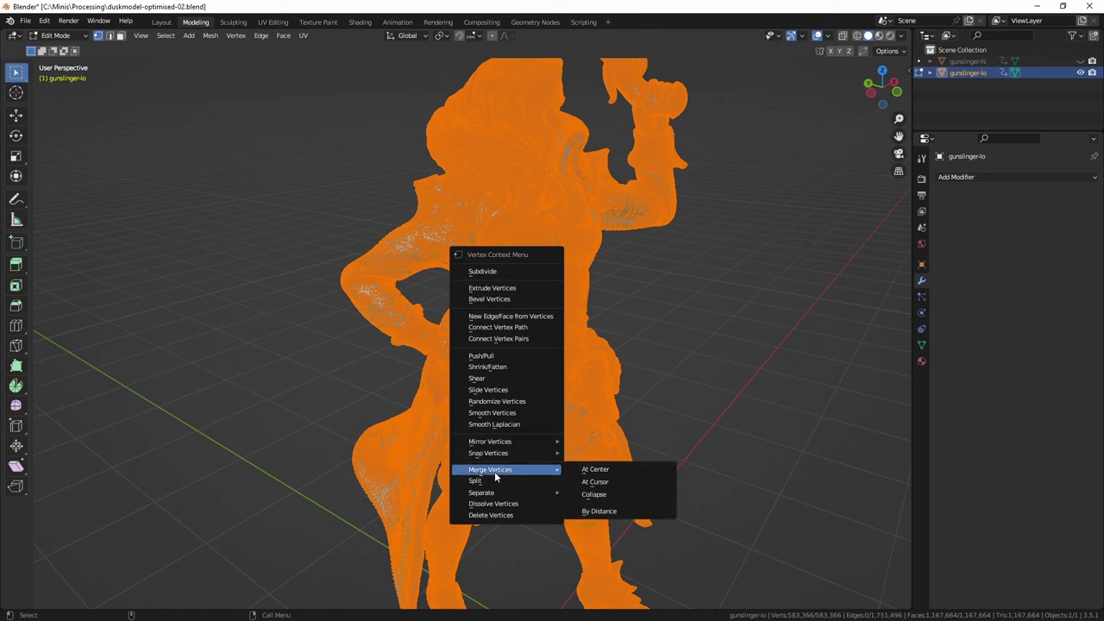
left_click(591, 511)
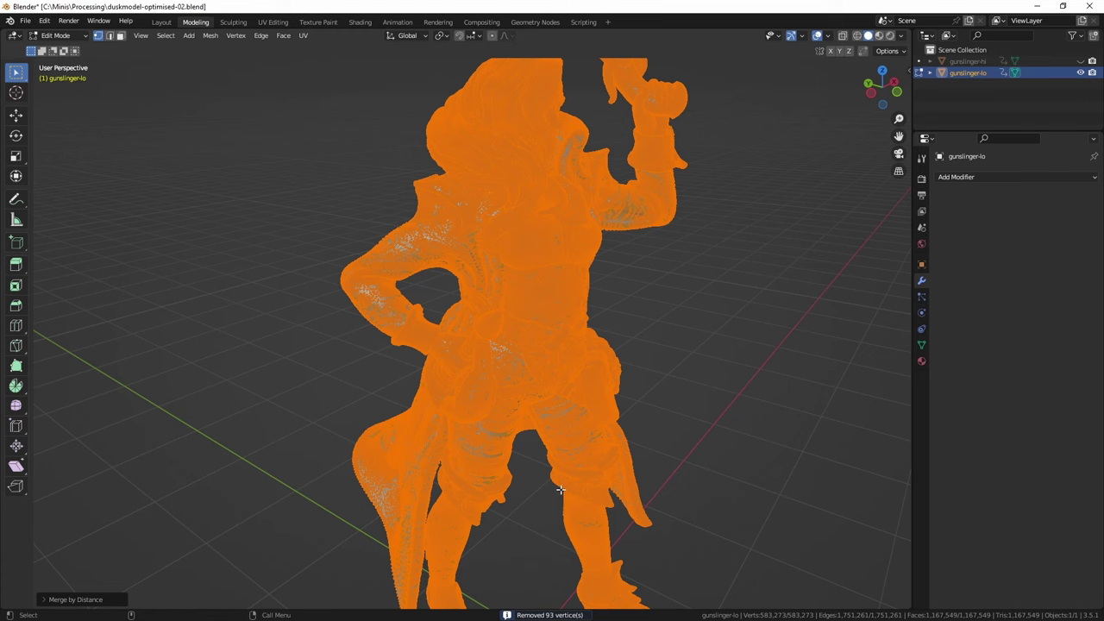
scroll(507, 308, "up", 6)
scroll(507, 308, "down", 4)
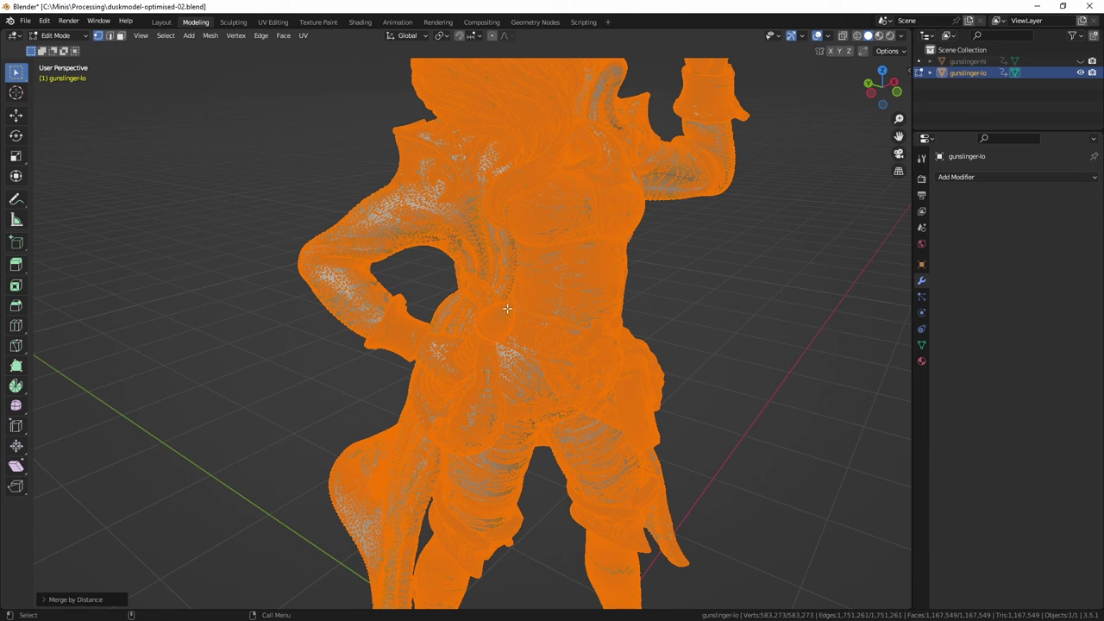
- Return to Object Mode and add a Remesh modifier to gunslinger-lo
left_click(161, 23)
middle_click_drag(249, 317, 346, 340)
scroll(346, 340, "up", 1)
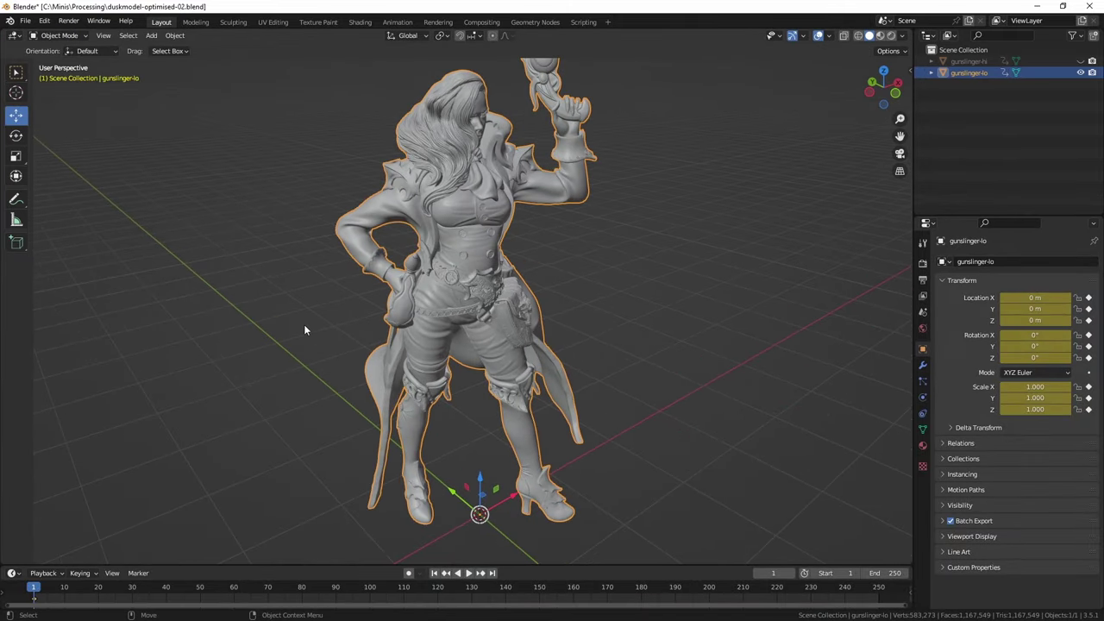
left_click(923, 366)
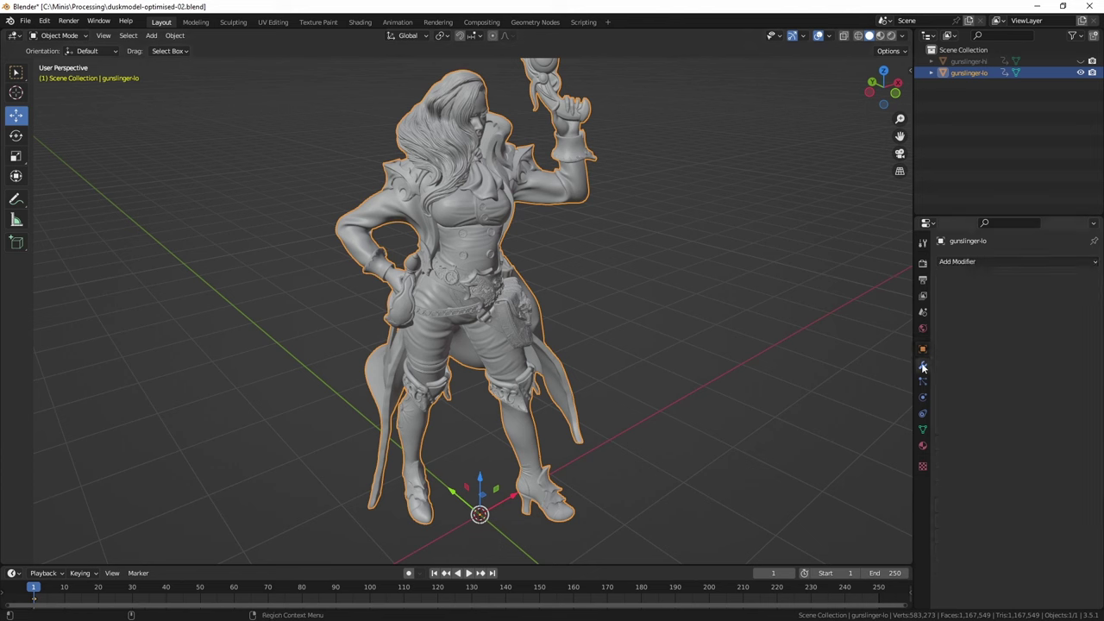
left_click(964, 261)
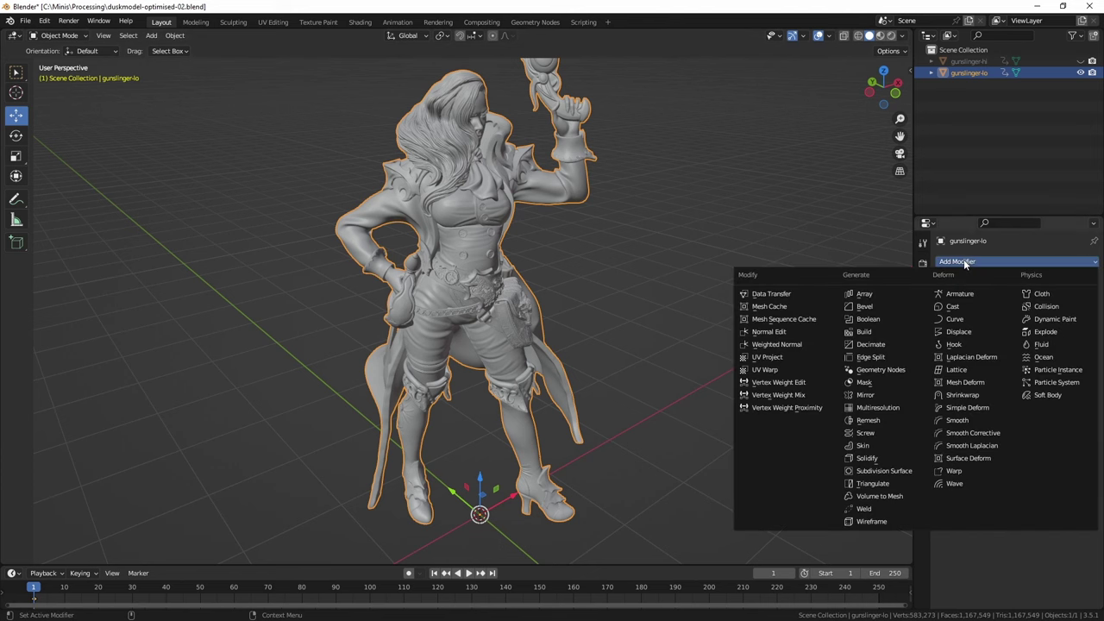
left_click(867, 422)
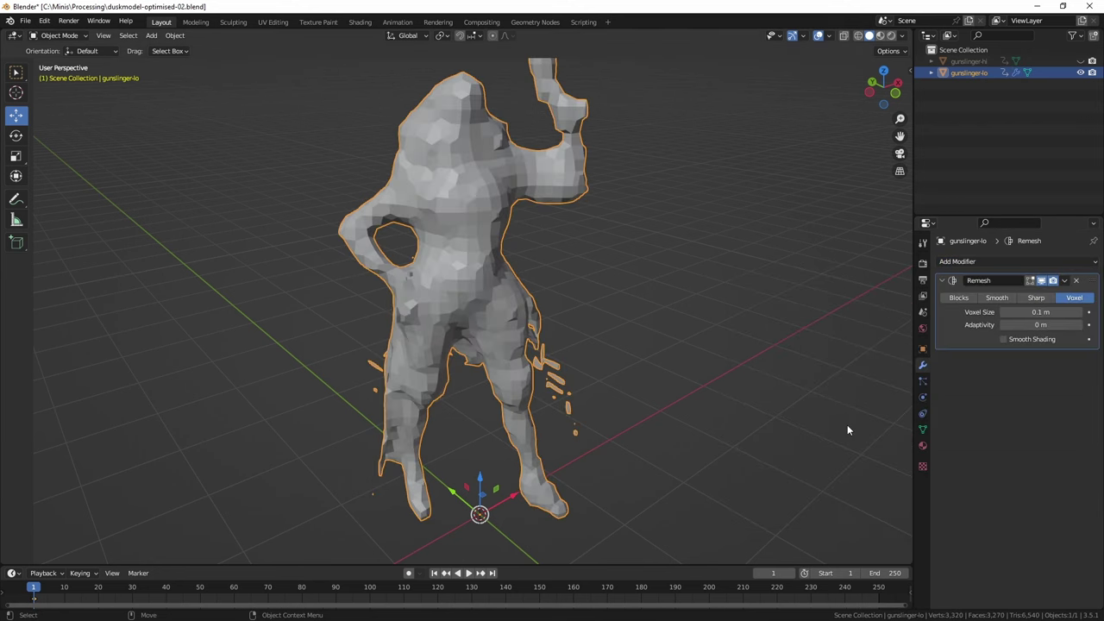
middle_click_drag(570, 304, 584, 283)
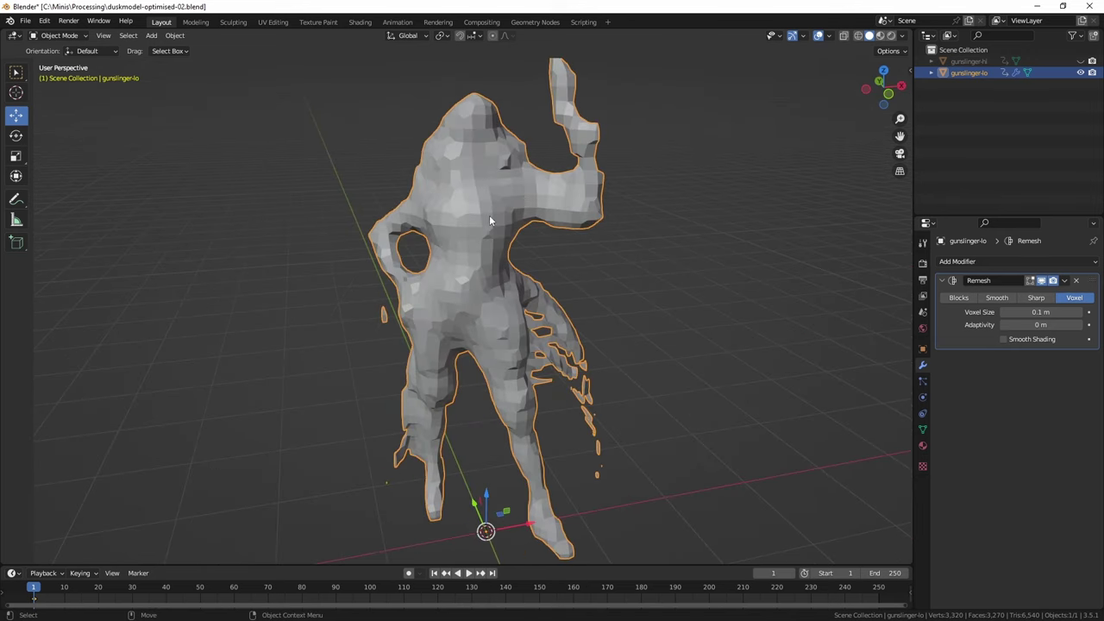
- Set the Remesh modifier's voxel size to 0.01 m and check the detail on the belt and pouch
left_click_drag(1041, 311, 1018, 311)
key("ctrl+z")
middle_click_drag(567, 318, 617, 312)
left_click(1018, 312)
left_click(1011, 312)
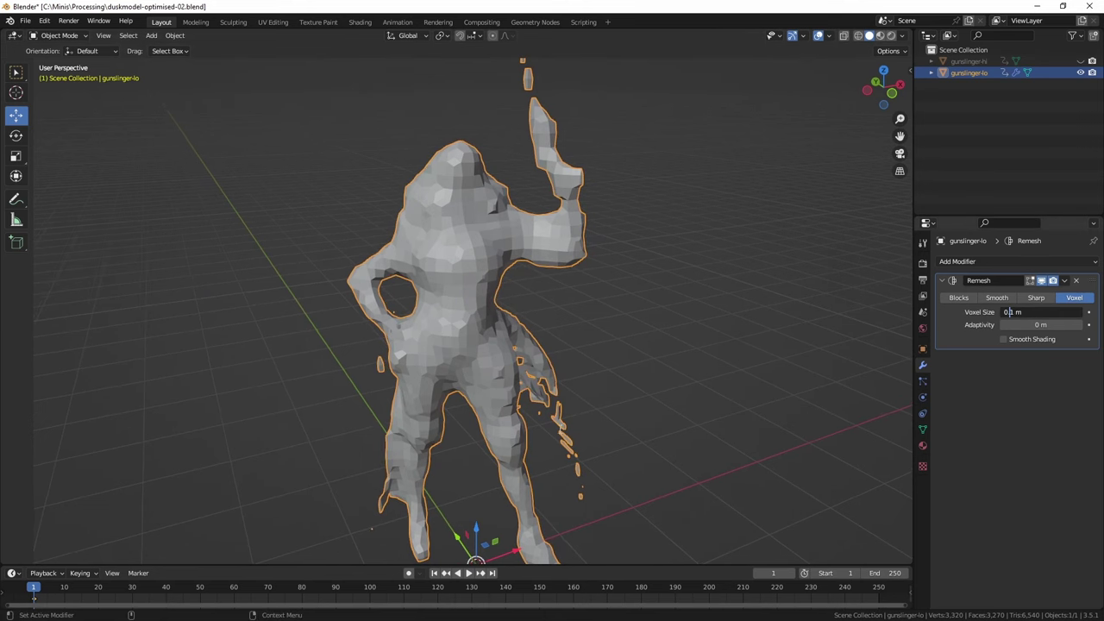
type("0")
key("Return")
middle_click_drag(840, 335, 752, 332)
scroll(533, 323, "up", 5)
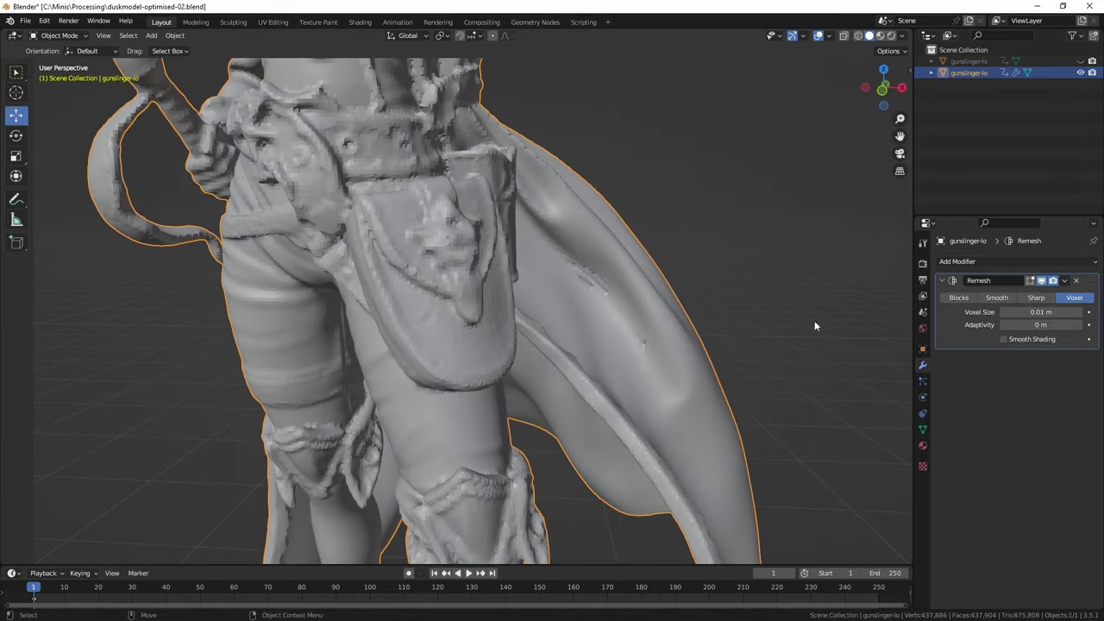
- Set the Remesh modifier's voxel size to 0.005 m
left_click(1051, 311)
left_click(1016, 311)
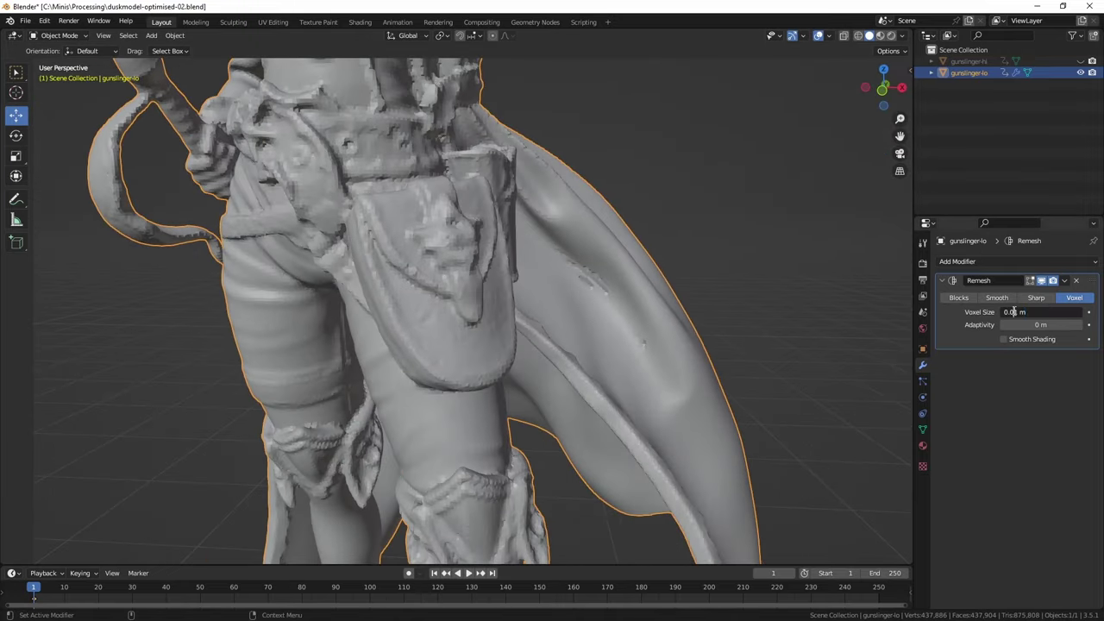
key("BackSpace")
type("05")
key("Return")
- Examine the remeshed surface detail on the face, hair, torso and belt
middle_click_drag(776, 340, 525, 350)
scroll(512, 375, "down", 4)
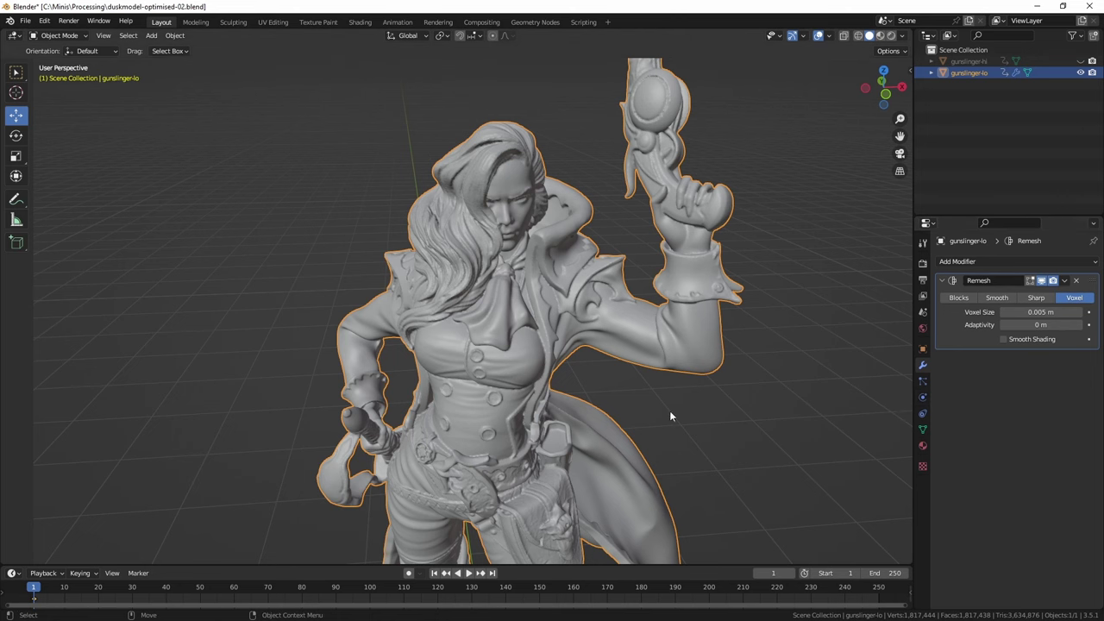
middle_click_drag(466, 421, 462, 428)
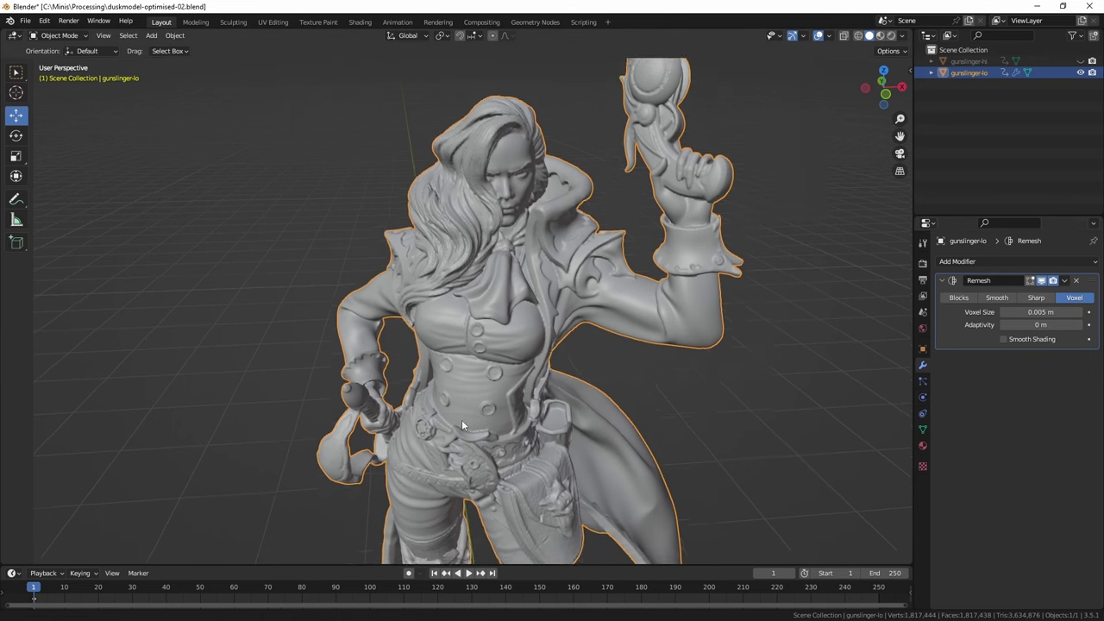
scroll(463, 423, "up", 5)
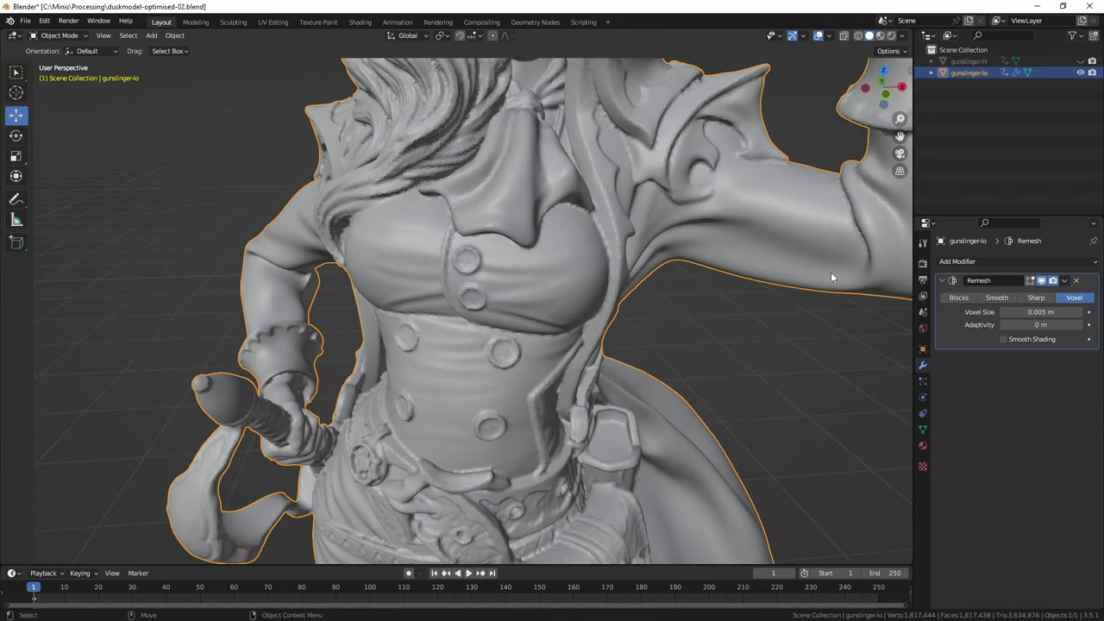
scroll(831, 277, "down", 3)
middle_click_drag(475, 359, 459, 394)
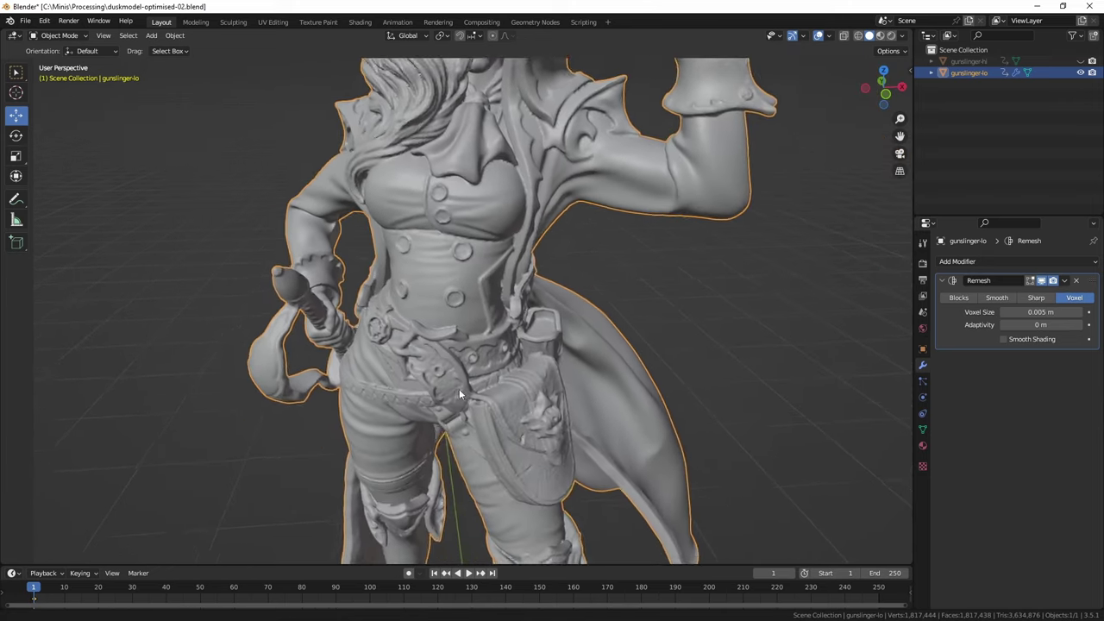
scroll(449, 379, "down", 3)
middle_click_drag(437, 350, 432, 402)
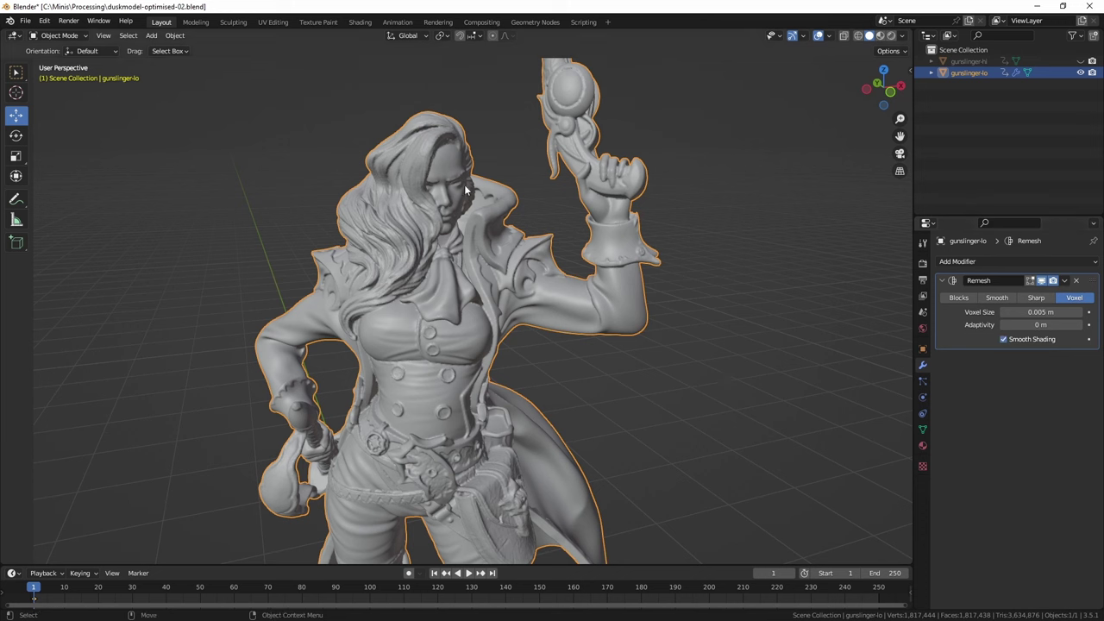
- Enable smooth shading in the Remesh modifier and apply it to gunslinger-lo
left_click(1004, 340)
left_click(1066, 282)
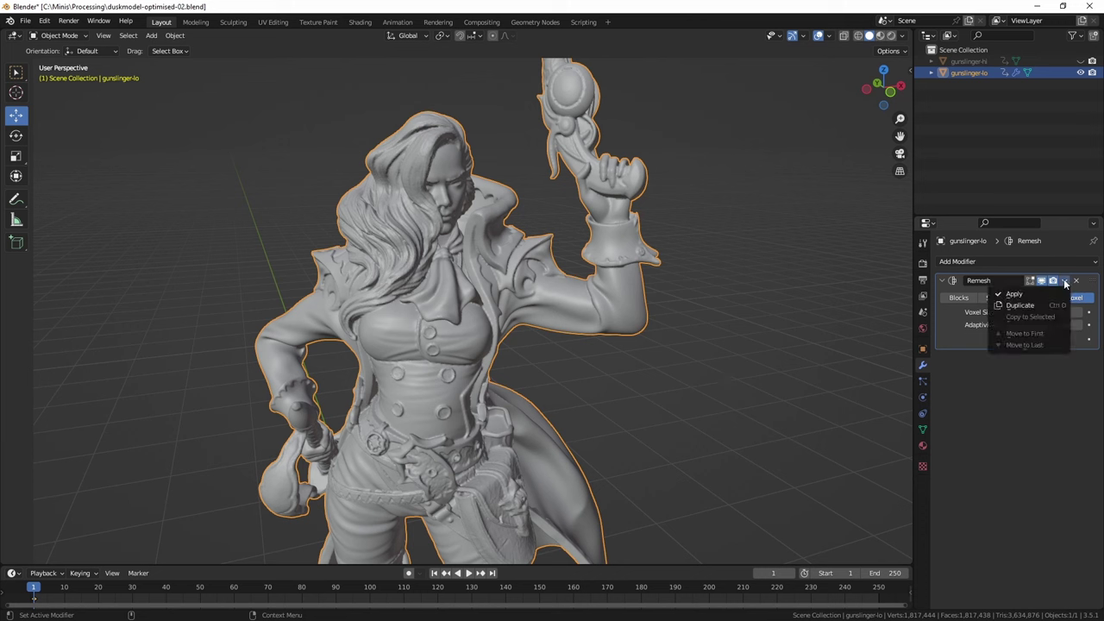
left_click(1023, 297)
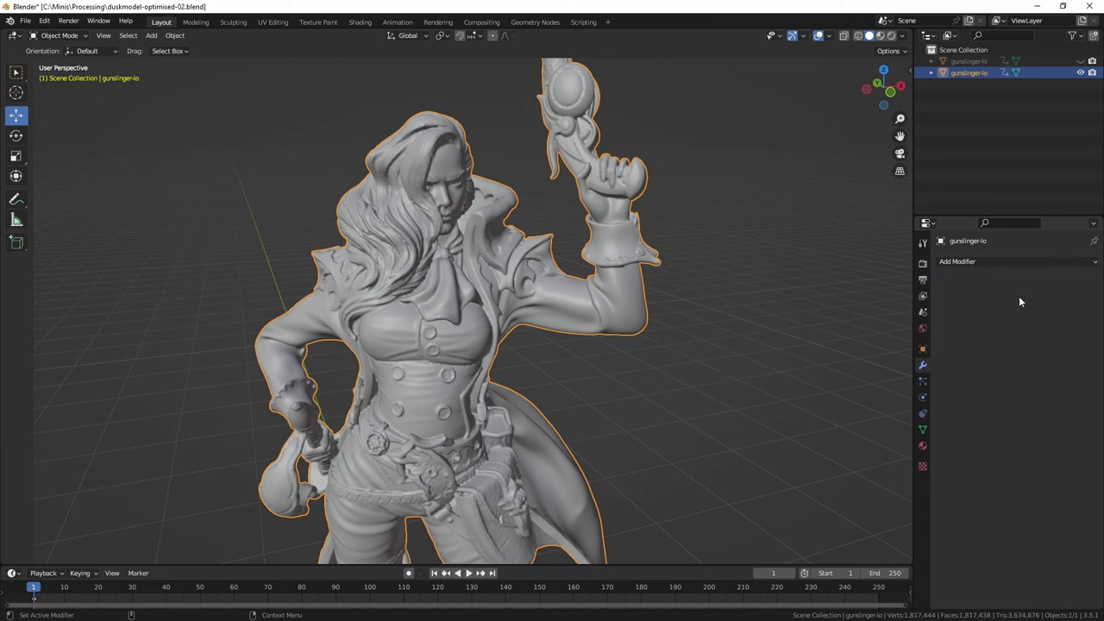
- Add a Decimate modifier to gunslinger-lo with a Collapse ratio of 0.01
left_click(960, 259)
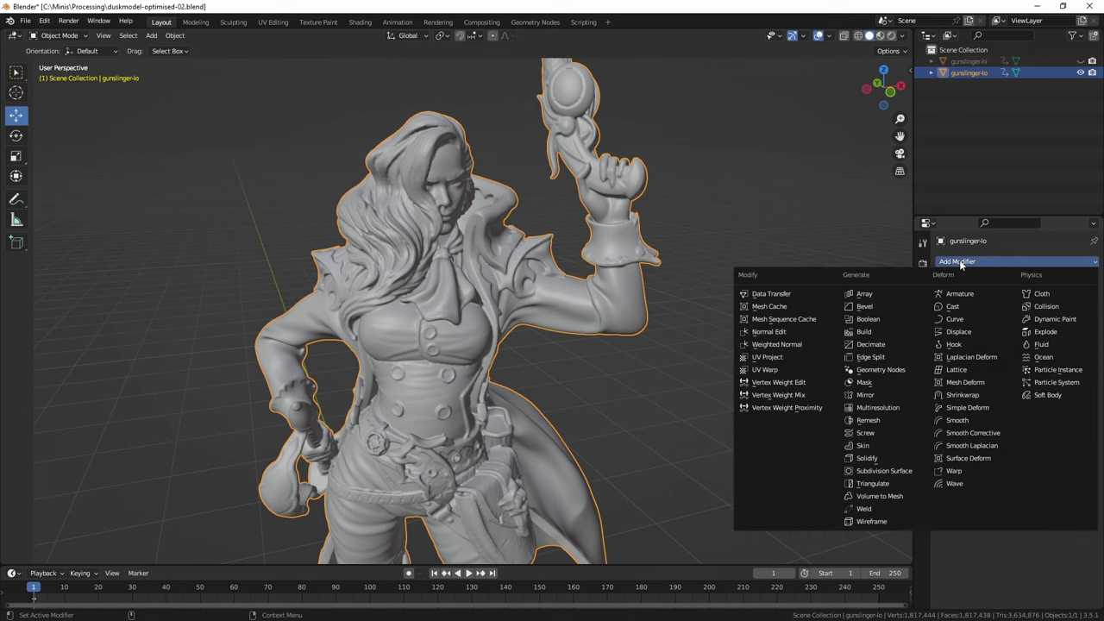
left_click(871, 345)
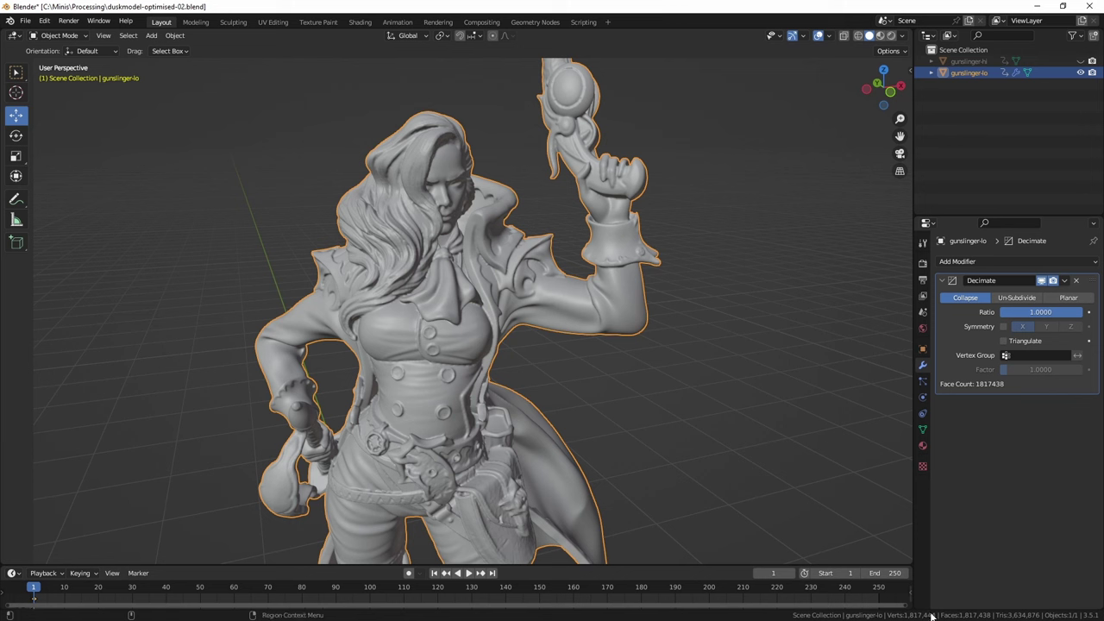
left_click(1043, 313)
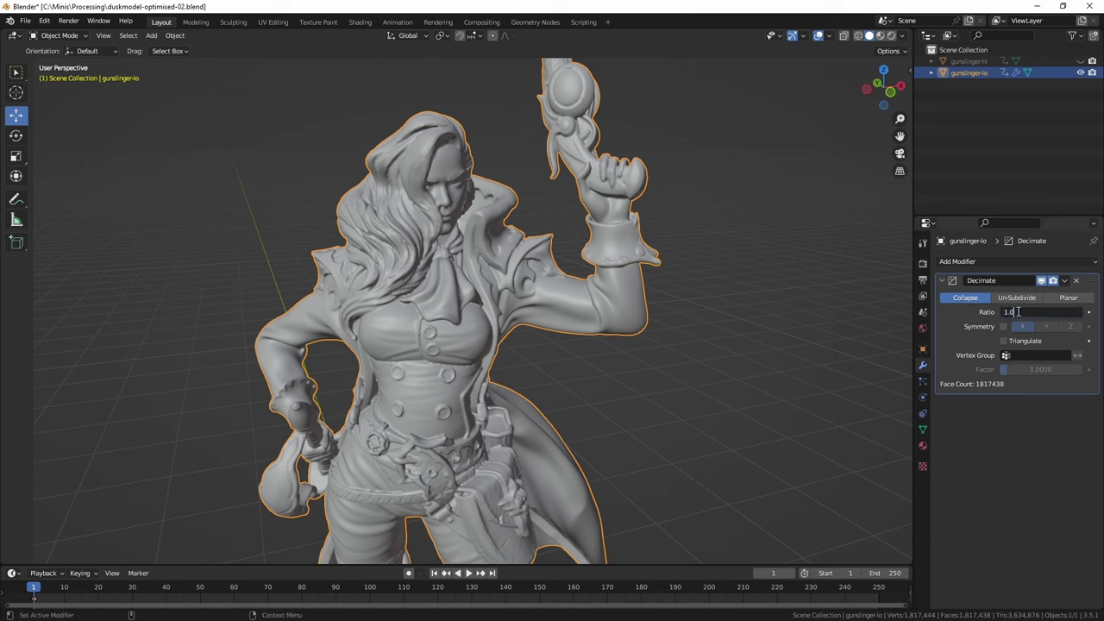
type("0.01")
key("Return")
- Check the decimated surface of gunslinger-lo and apply its Decimate modifier
middle_click_drag(647, 379, 565, 393)
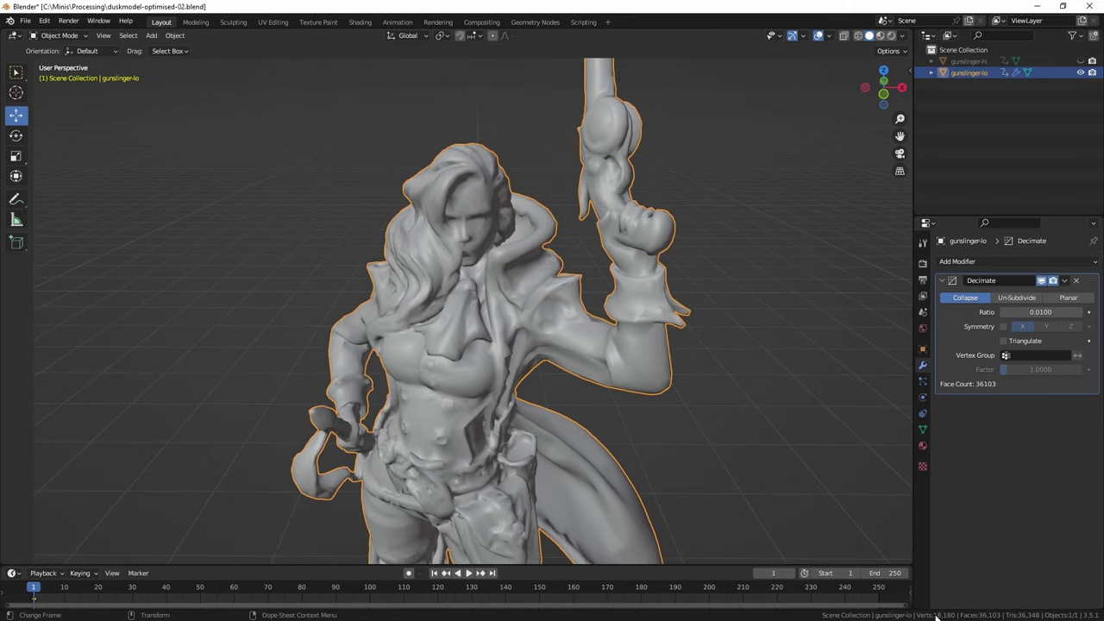
middle_click_drag(647, 513, 530, 397)
scroll(530, 397, "up", 1)
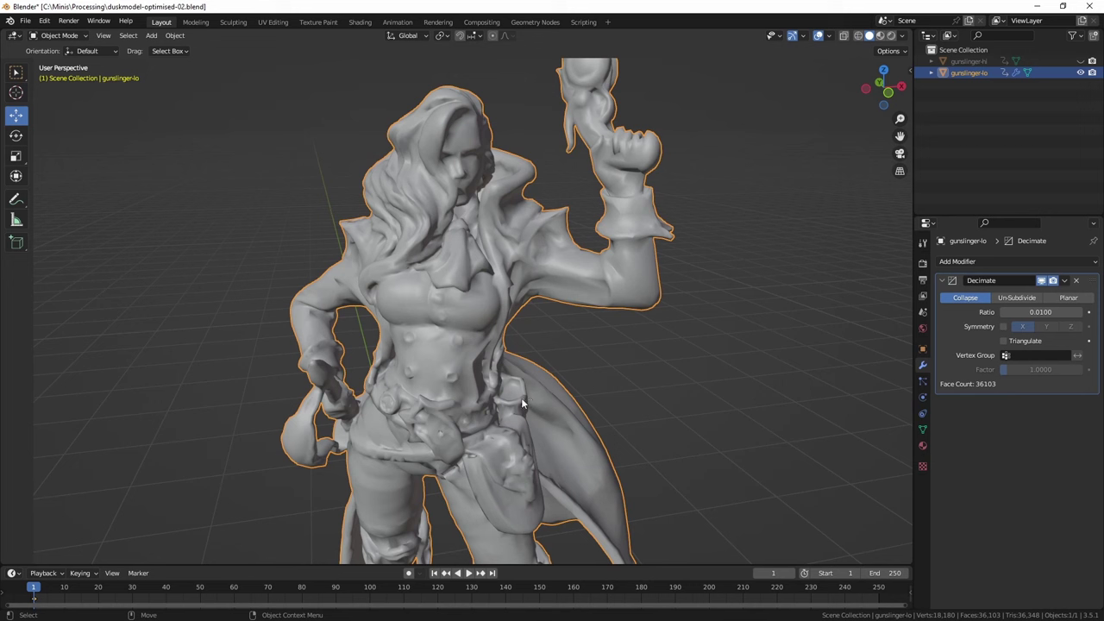
scroll(509, 397, "down", 1)
left_click(1065, 281)
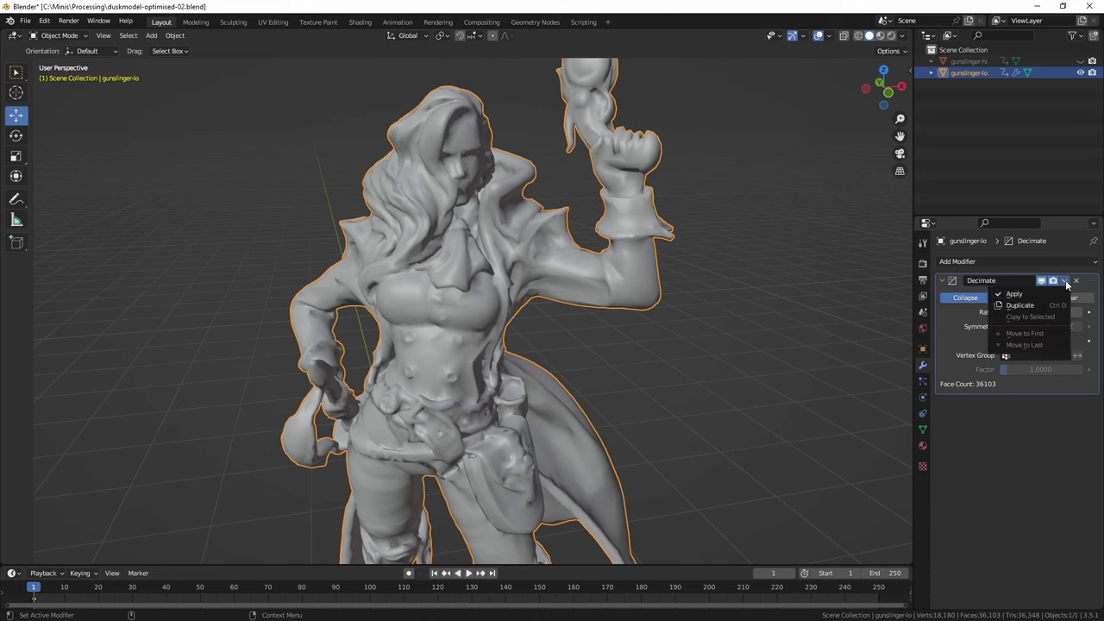
left_click(1014, 295)
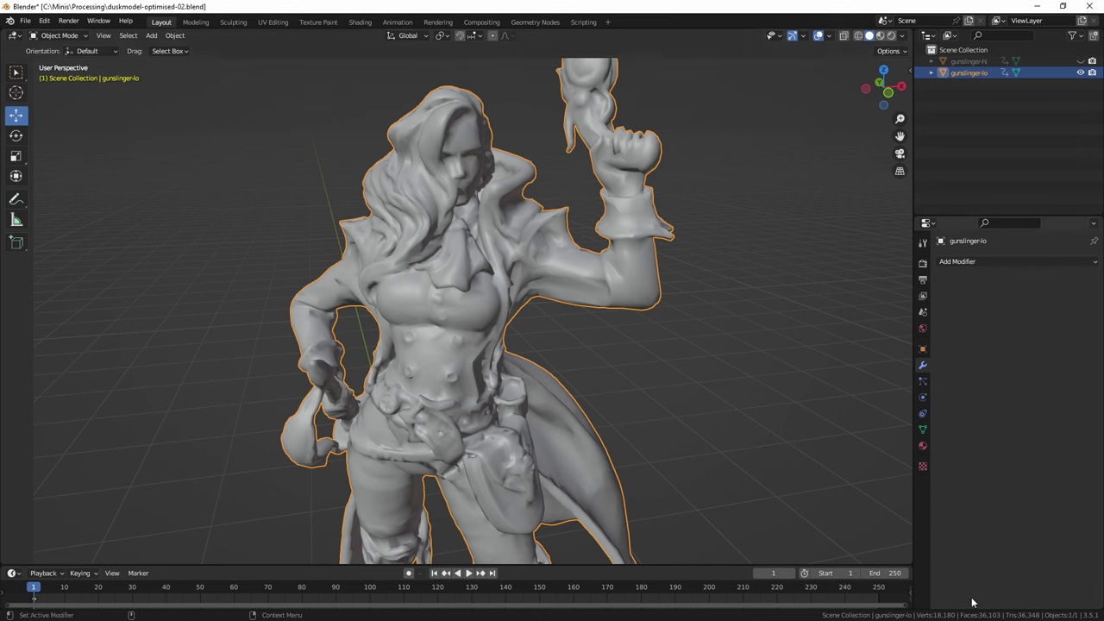
- Display gunslinger-hi alone to compare its geometry counts with gunslinger-lo, and return to showing only gunslinger-lo
left_click(1080, 73)
left_click(1081, 61)
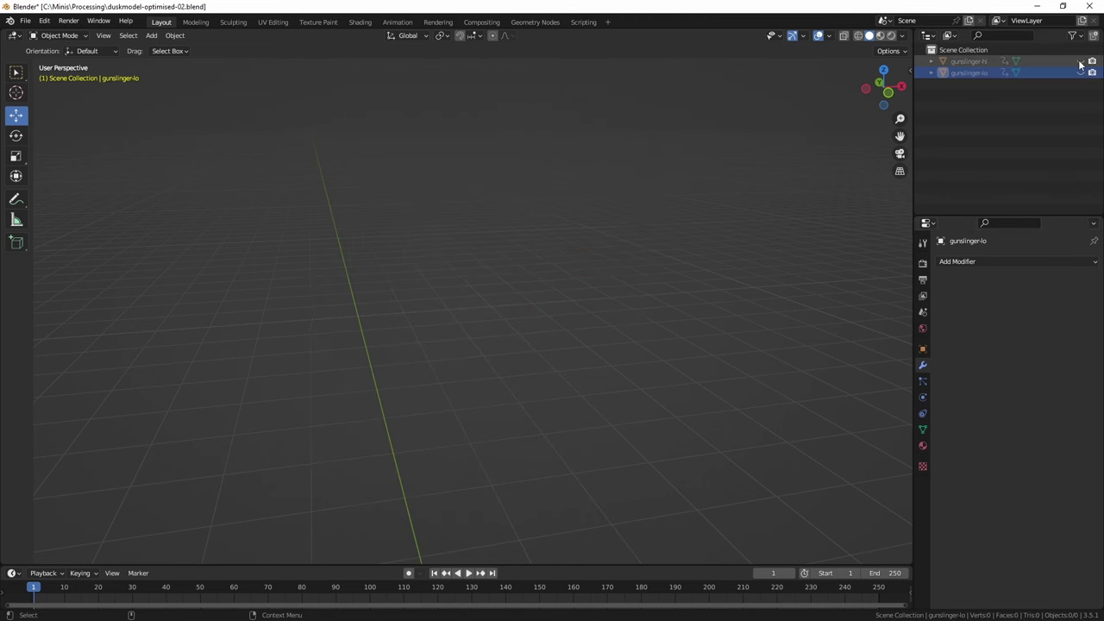
left_click(977, 62)
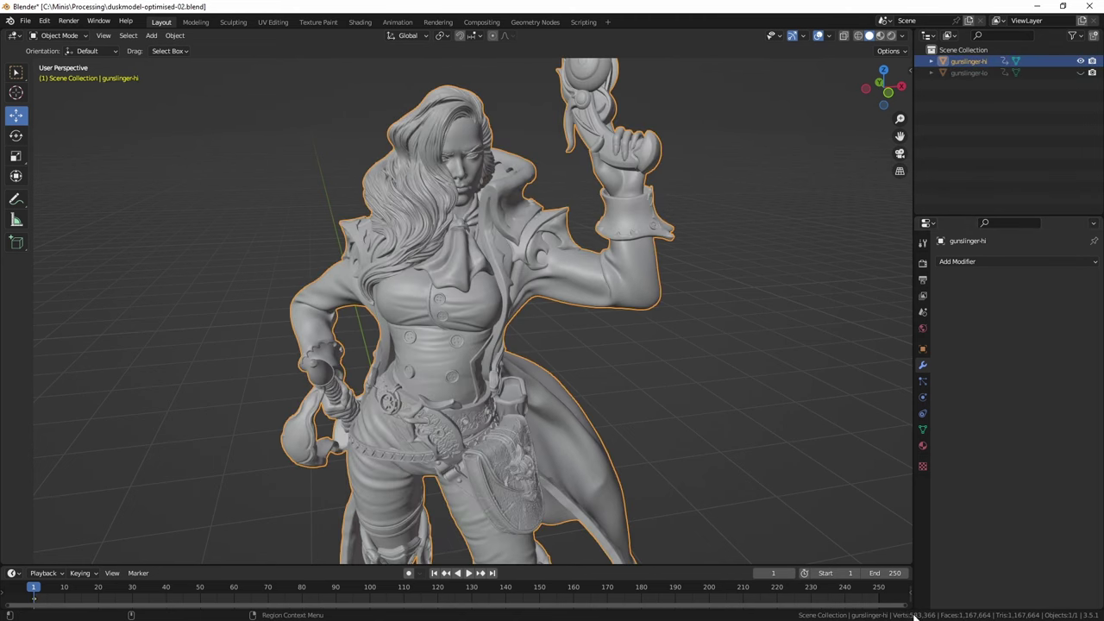
left_click(1081, 61)
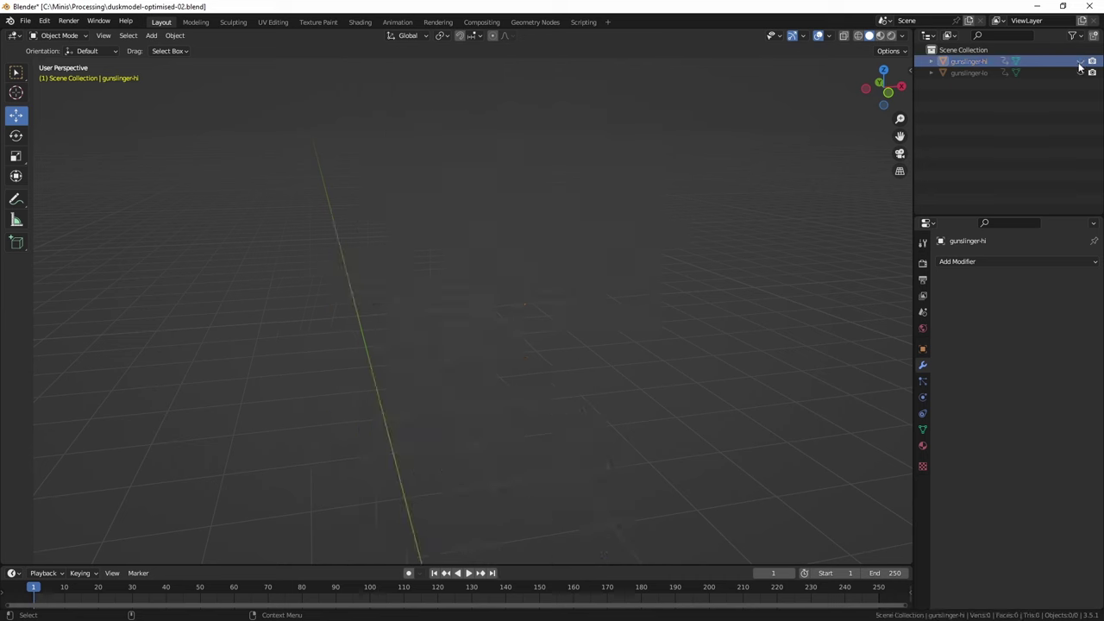
left_click(1081, 73)
- Duplicate gunslinger-lo in place and rename the copy as cage
left_click(966, 72)
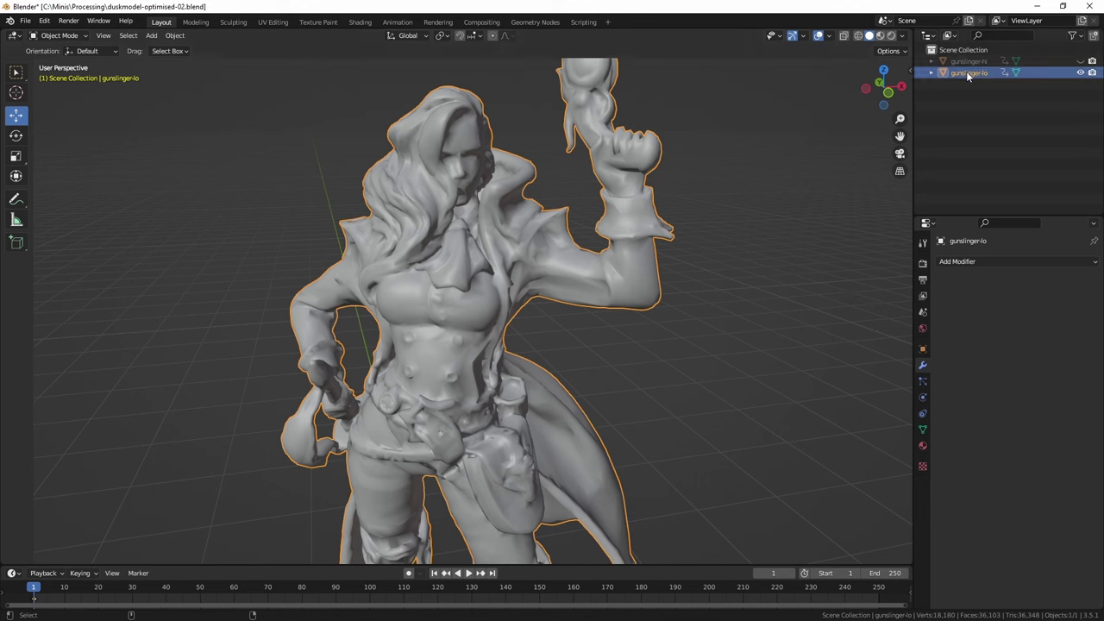
key("ctrl+c")
key("ctrl+v")
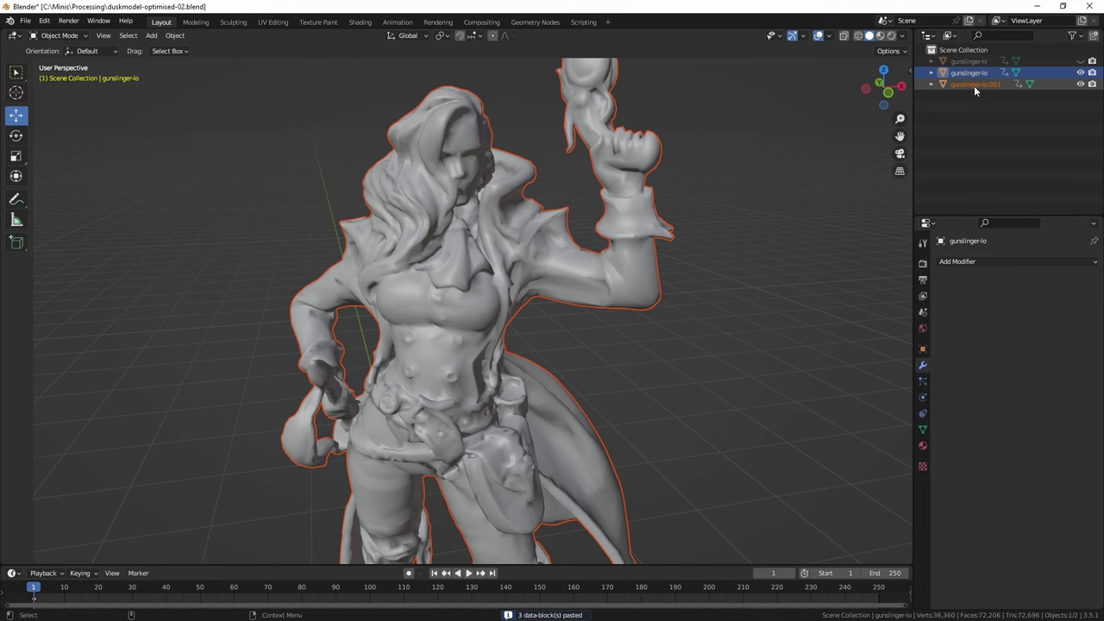
double_click(974, 85)
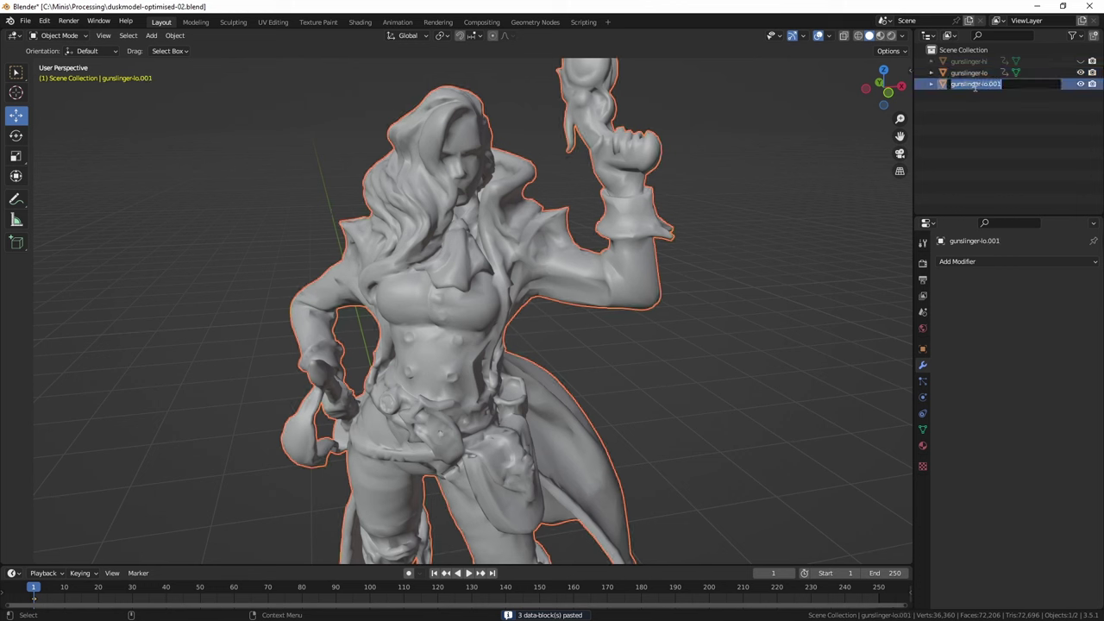
type("cage")
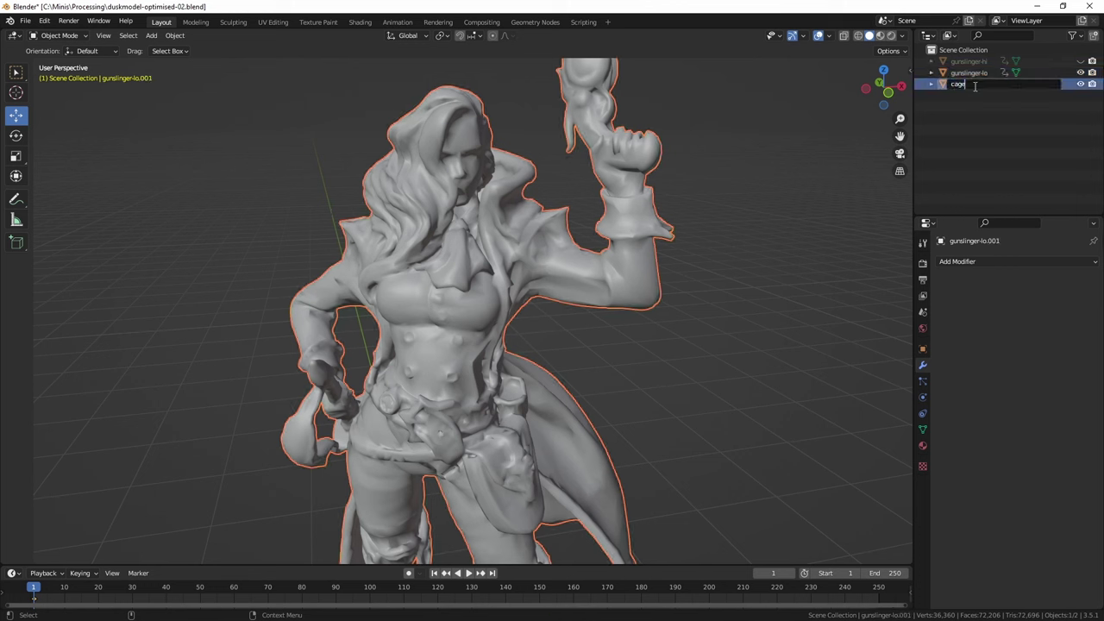
key("Return")
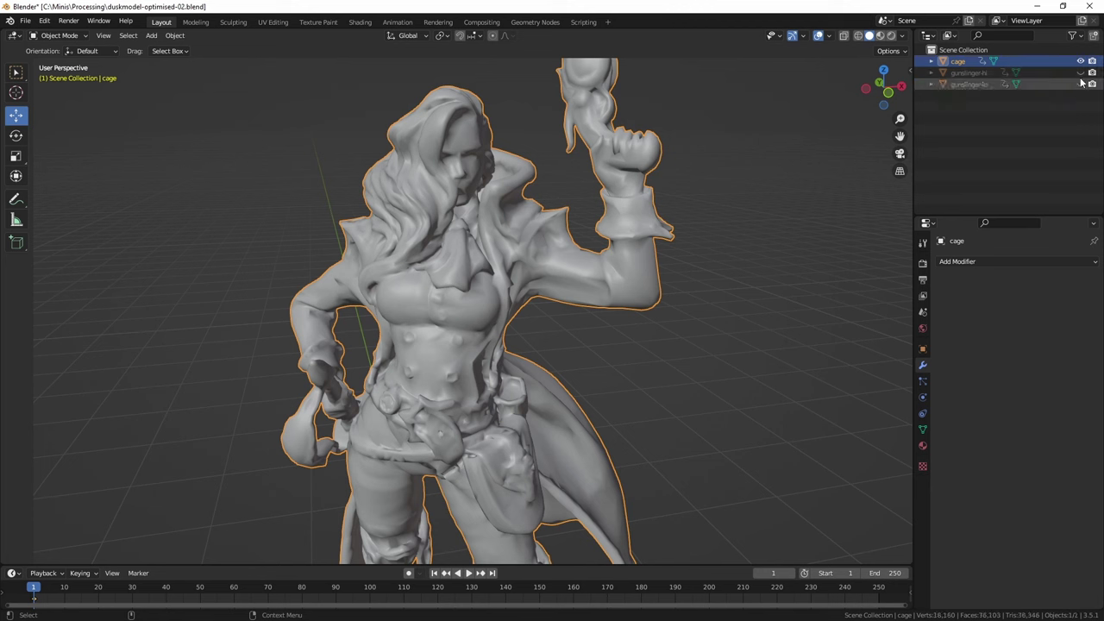
- Display gunslinger-hi instead of gunslinger-lo and select all of the cage's faces in Edit Mode with face selection
left_click(1081, 83)
left_click(1081, 74)
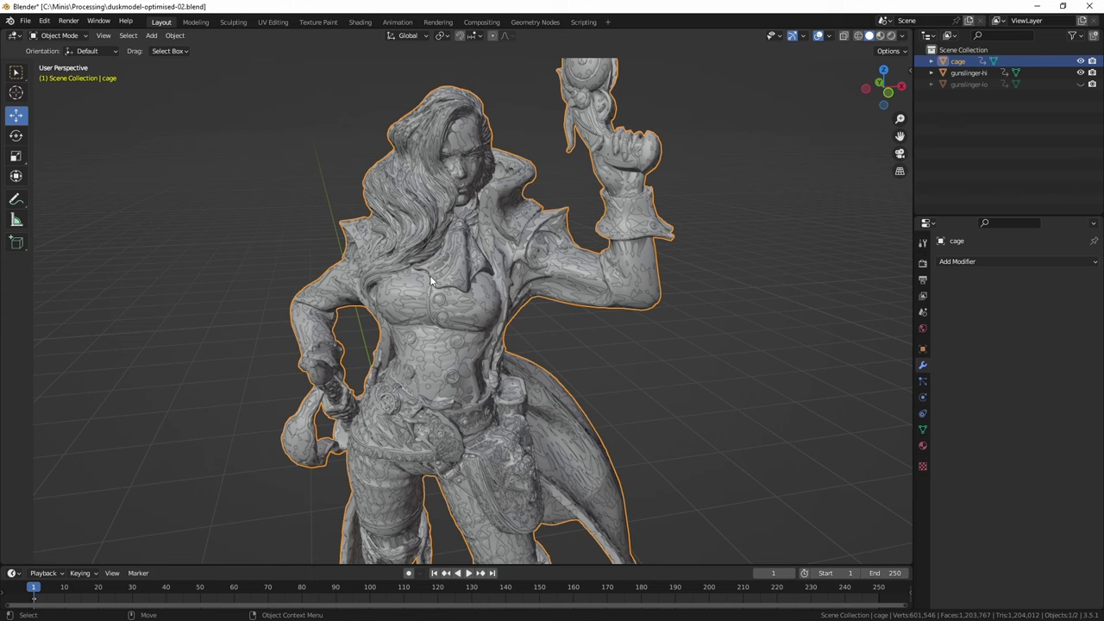
left_click(198, 23)
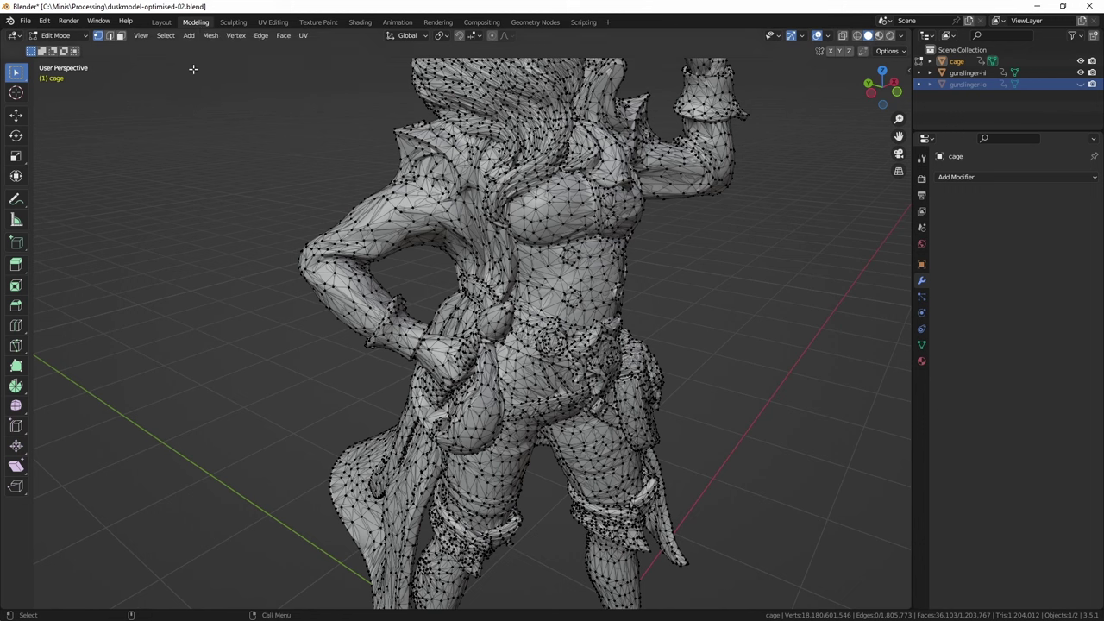
left_click(958, 64)
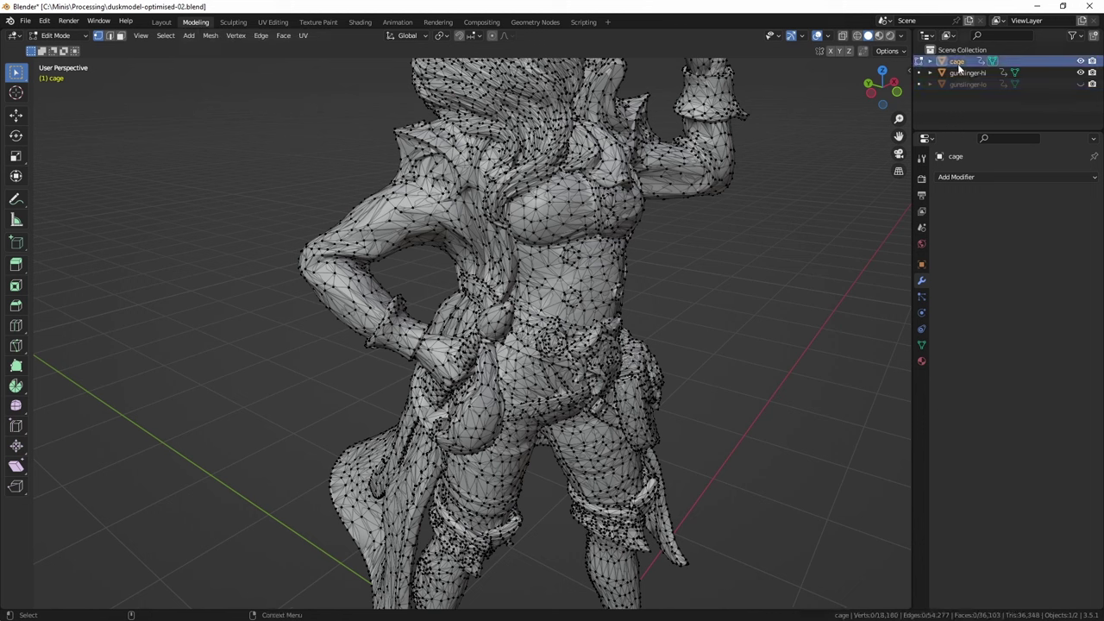
left_click(122, 41)
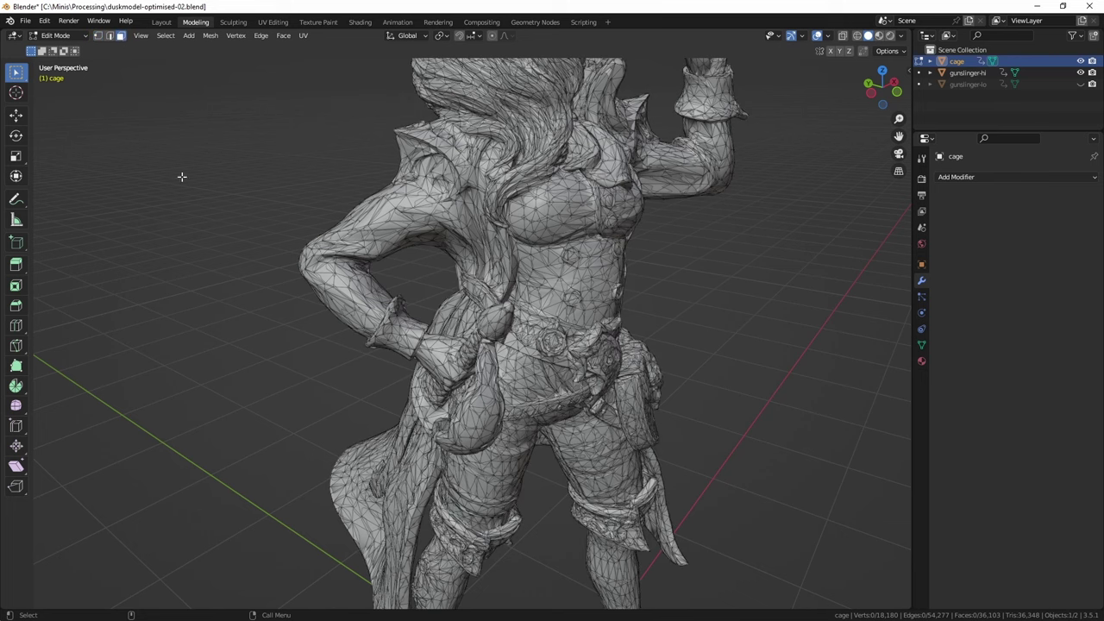
key("a")
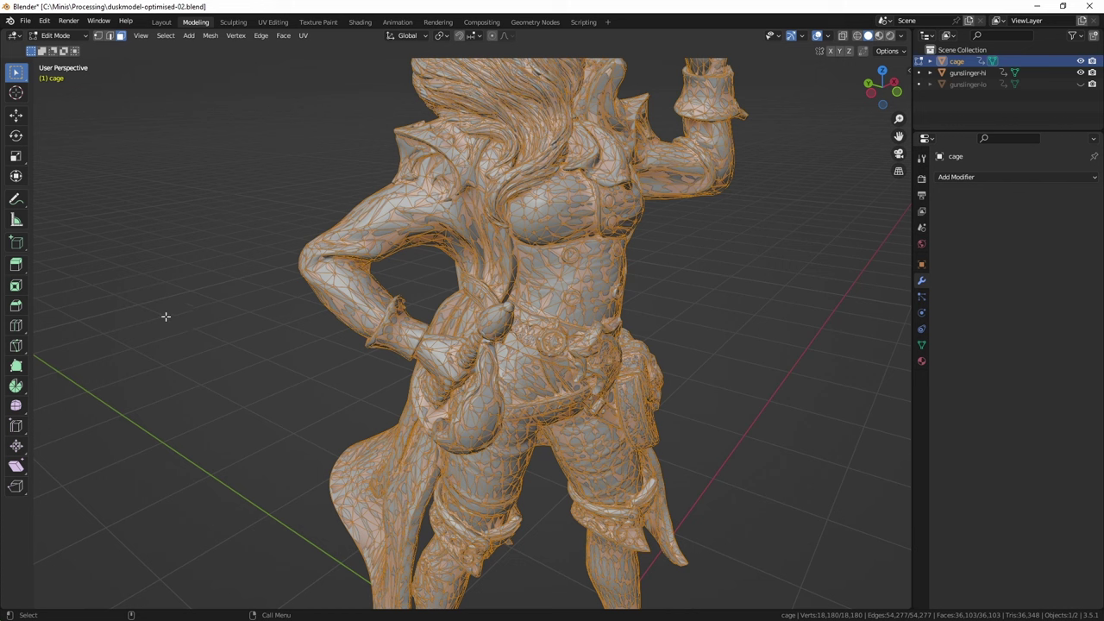
- Inflate the whole cage slightly along its normals with Shrink/Fatten so that it encloses nearly all of gunslinger-hi
left_click(15, 447)
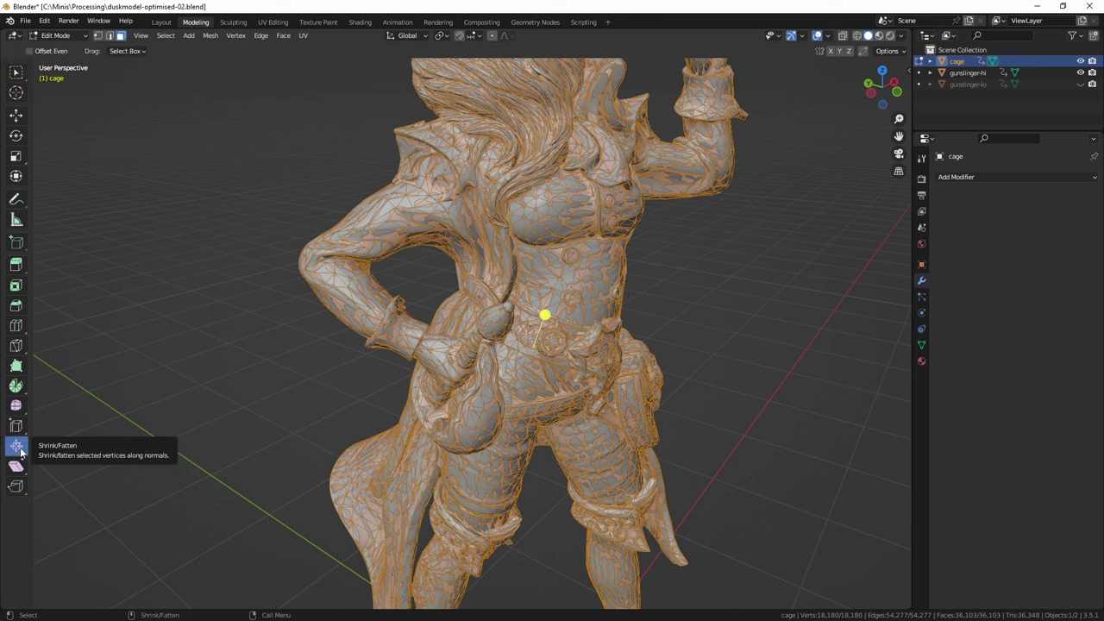
middle_click_drag(552, 285, 534, 305)
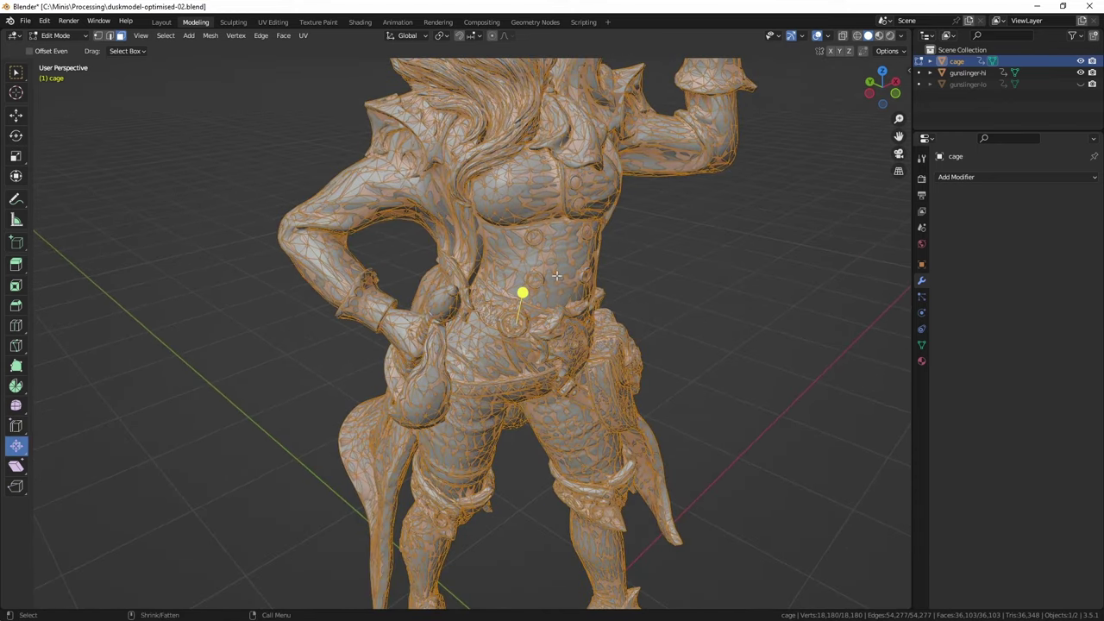
scroll(557, 280, "up", 2)
scroll(561, 286, "up", 2)
scroll(592, 252, "up", 2)
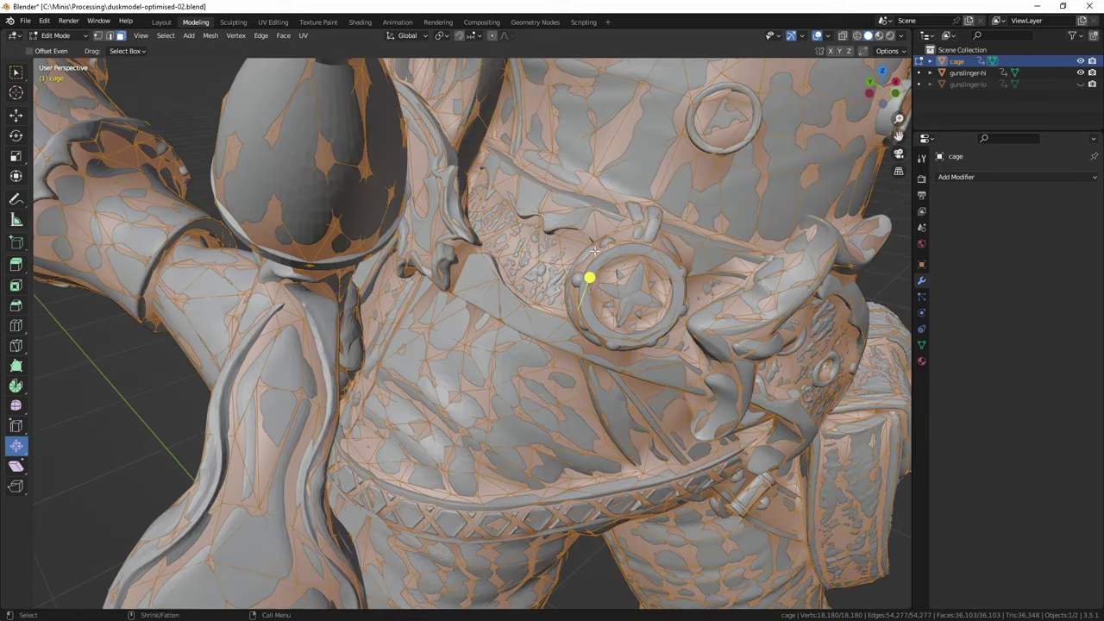
middle_click_drag(592, 252, 581, 300)
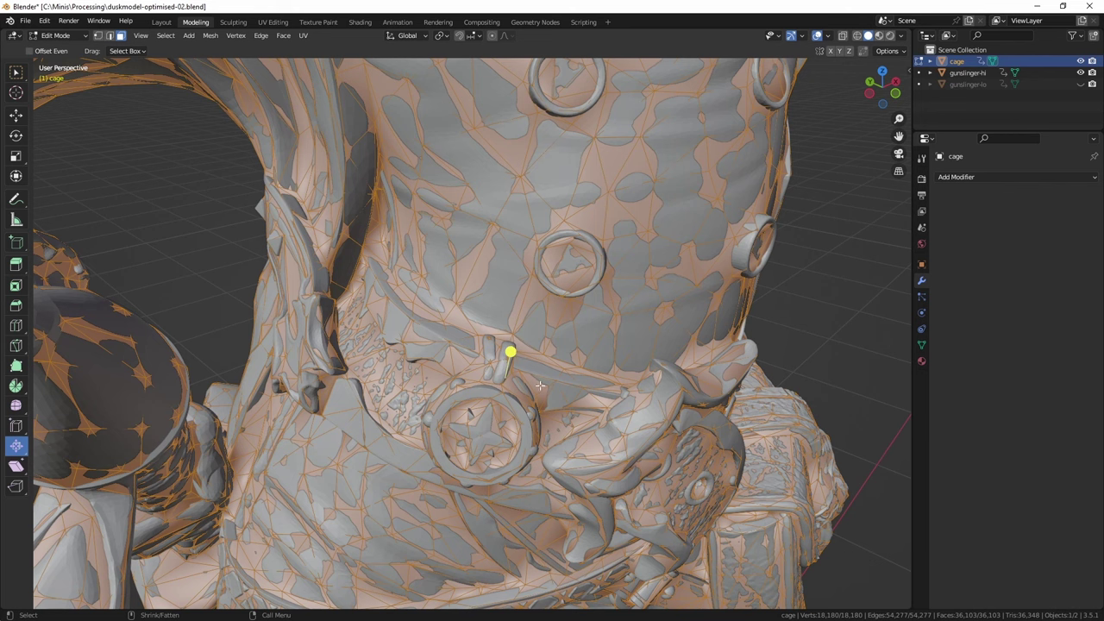
left_click_drag(599, 385, 598, 383)
- Examine the cage around the belt, buckle, buttons and torso for spots where gunslinger-hi pokes through
scroll(578, 388, "down", 3)
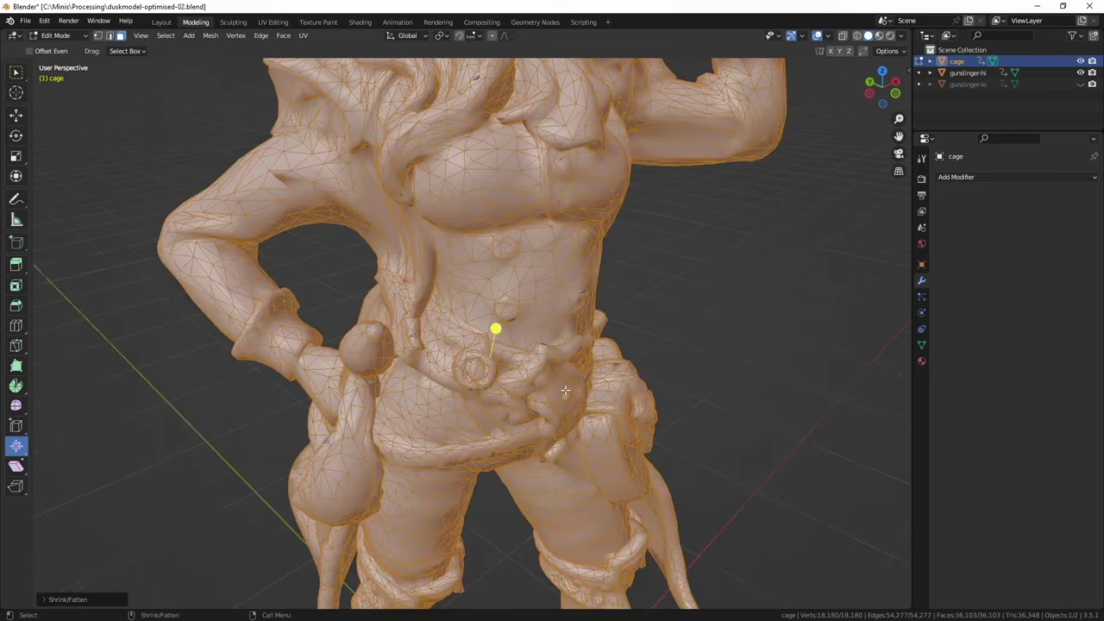
scroll(565, 391, "up", 2)
scroll(565, 391, "up", 4)
scroll(399, 394, "down", 2)
scroll(564, 361, "down", 3)
scroll(658, 282, "up", 3)
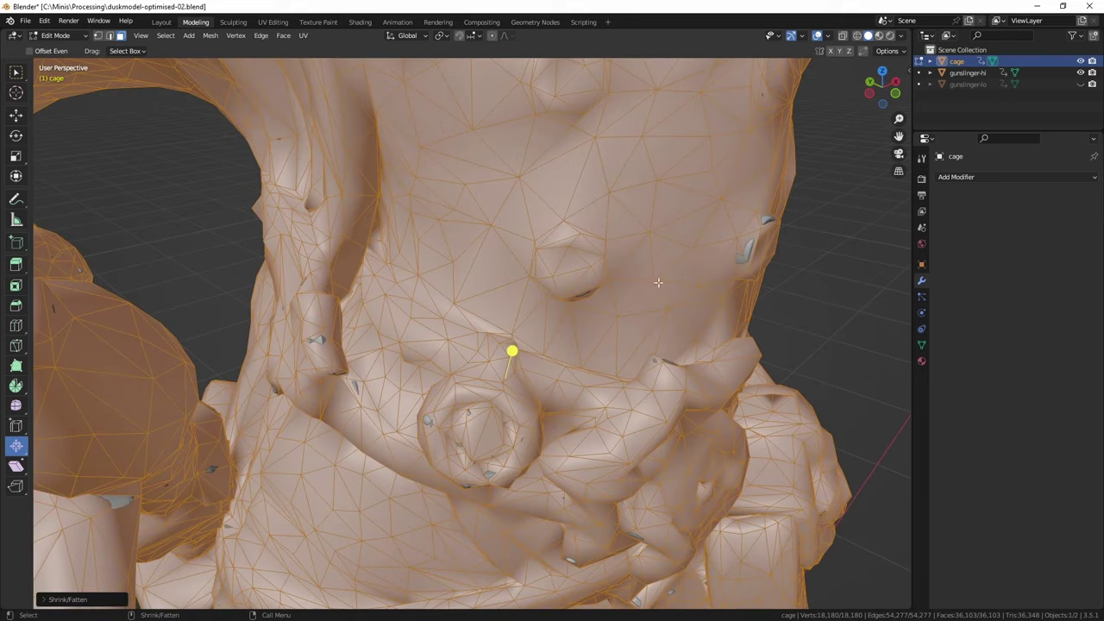
scroll(727, 255, "down", 3)
scroll(563, 233, "up", 3)
scroll(324, 348, "down", 3)
scroll(440, 427, "up", 3)
scroll(534, 355, "down", 3)
scroll(509, 405, "down", 4)
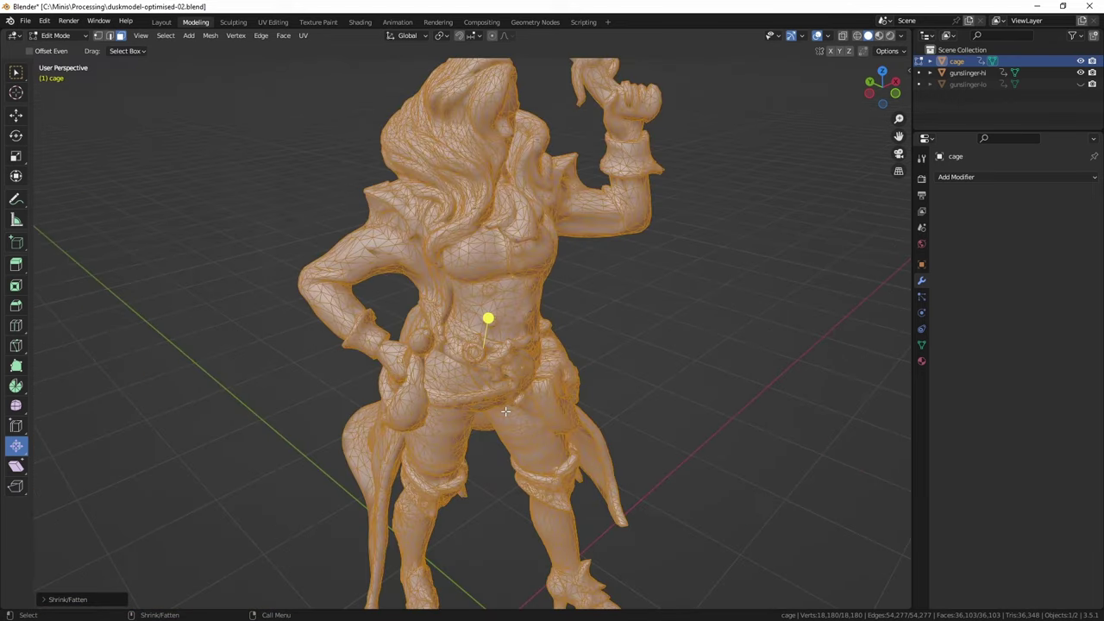
scroll(501, 412, "up", 5)
scroll(501, 411, "up", 1)
scroll(503, 417, "down", 1)
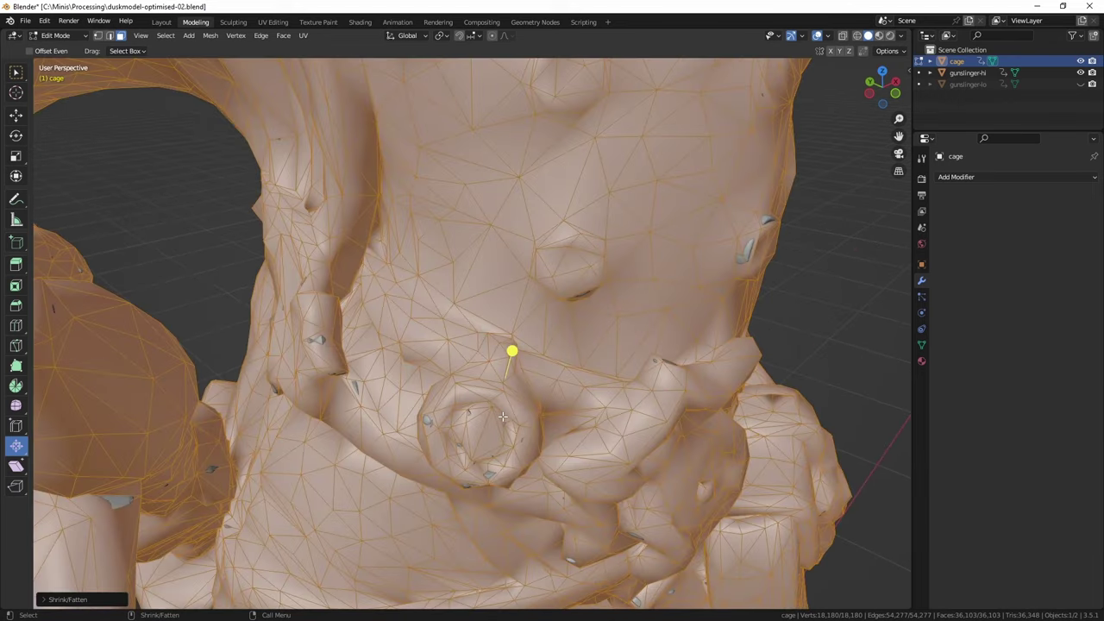
scroll(543, 399, "down", 2)
scroll(546, 399, "up", 2)
scroll(572, 387, "down", 2)
scroll(571, 386, "up", 2)
scroll(587, 380, "down", 2)
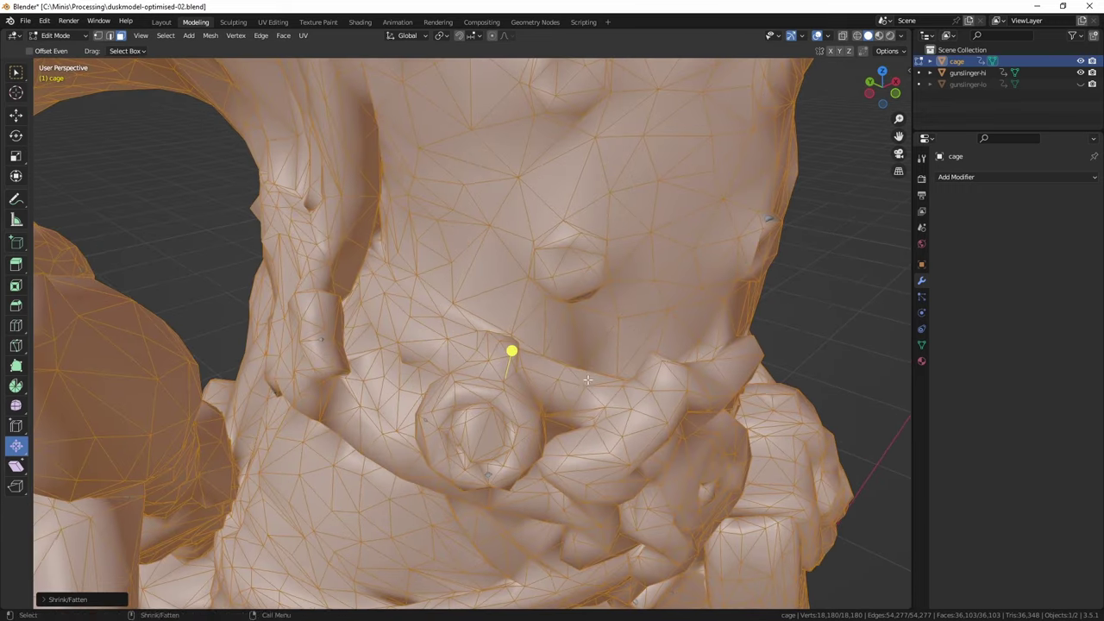
- Inflate the cage a little more with Shrink/Fatten to cover the remaining protruding details of gunslinger-hi
left_click_drag(587, 375, 584, 374)
scroll(584, 374, "up", 2)
scroll(586, 380, "down", 3)
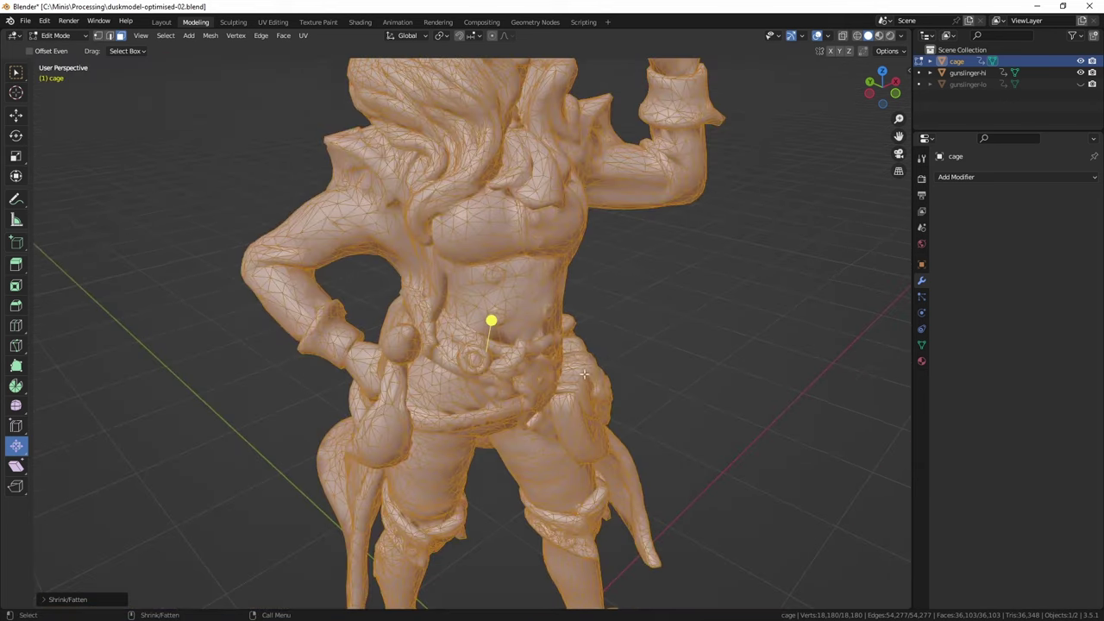
middle_click_drag(586, 379, 620, 335)
scroll(587, 355, "down", 5)
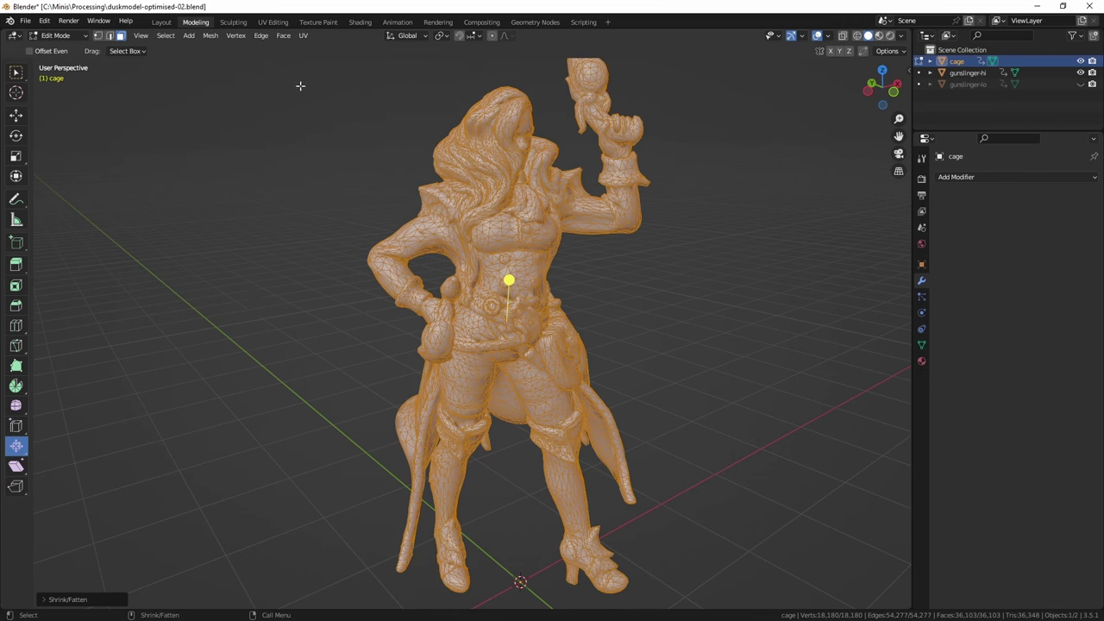
- Switch to the UV Editing workspace, display only gunslinger-lo and make it the selected object in Object Mode
left_click(285, 24)
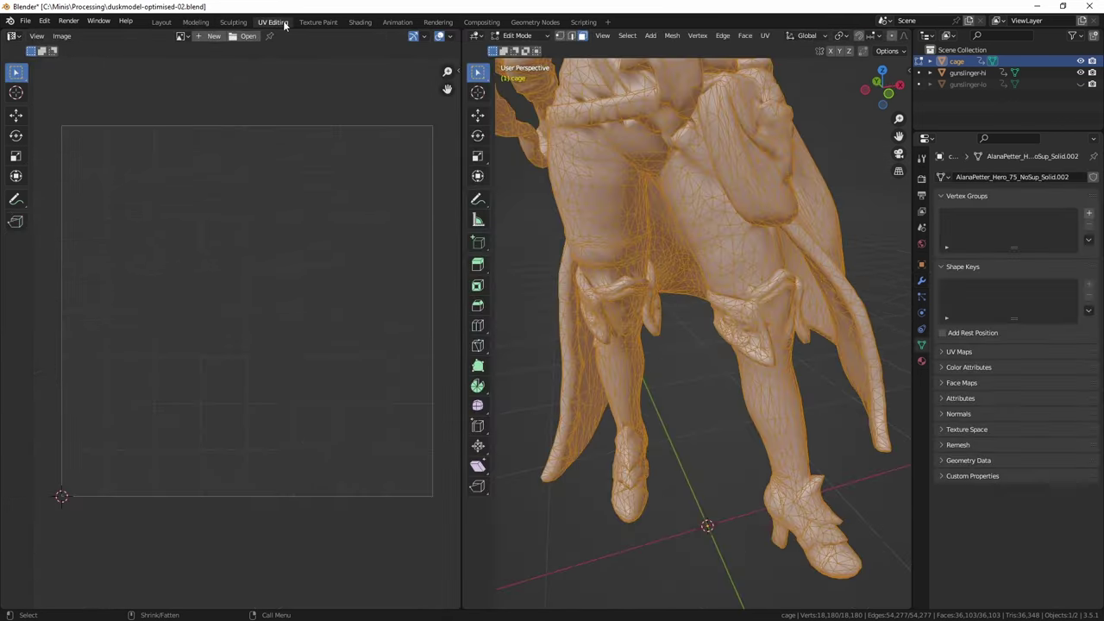
left_click(1082, 62)
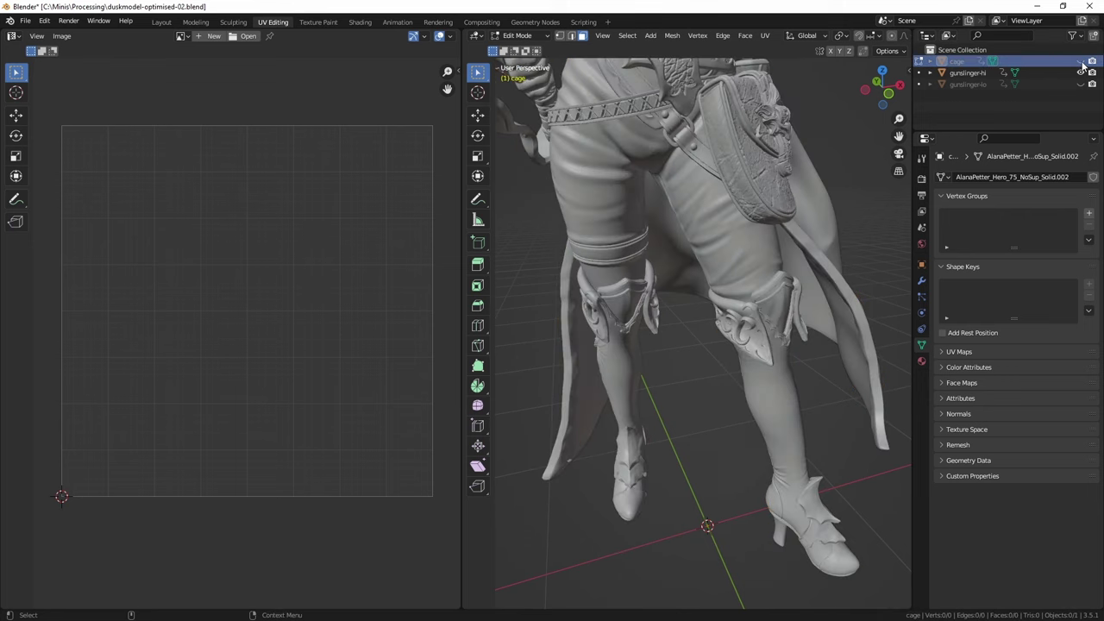
left_click(1081, 73)
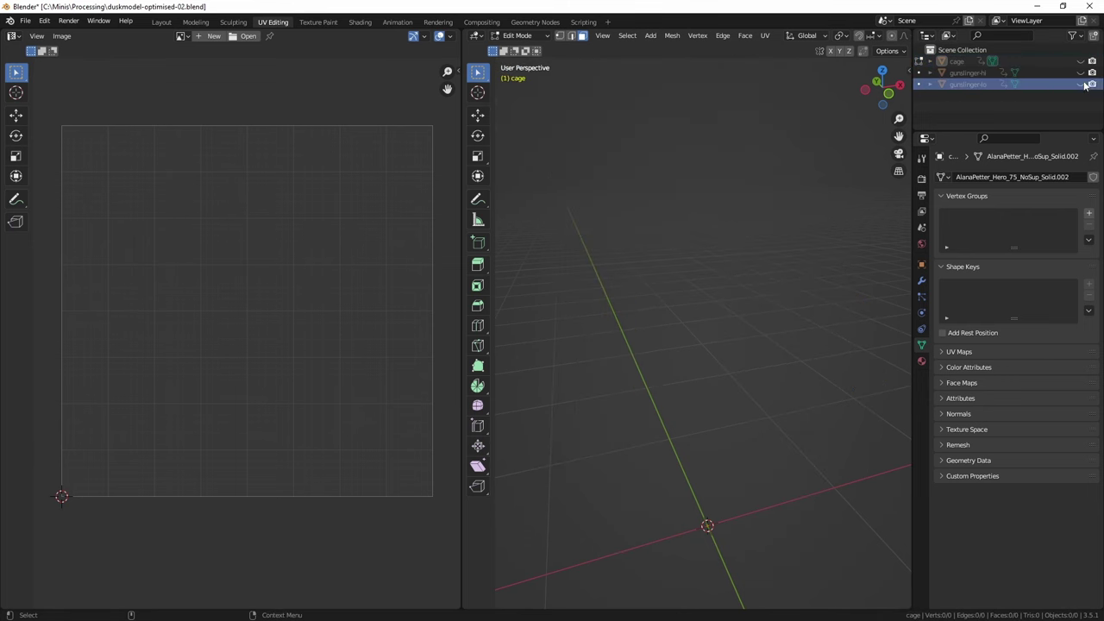
left_click(1081, 84)
left_click(970, 85)
key("Tab")
key("KP_Decimal")
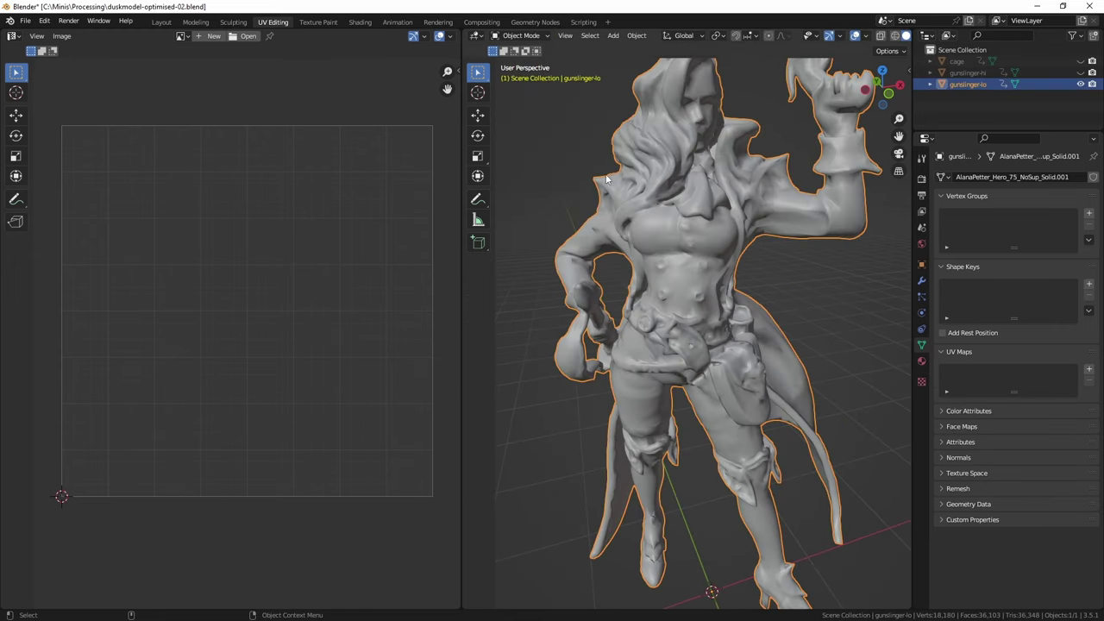
- Select all of gunslinger-lo's faces in Edit Mode and add a UV map to the mesh
left_click(523, 35)
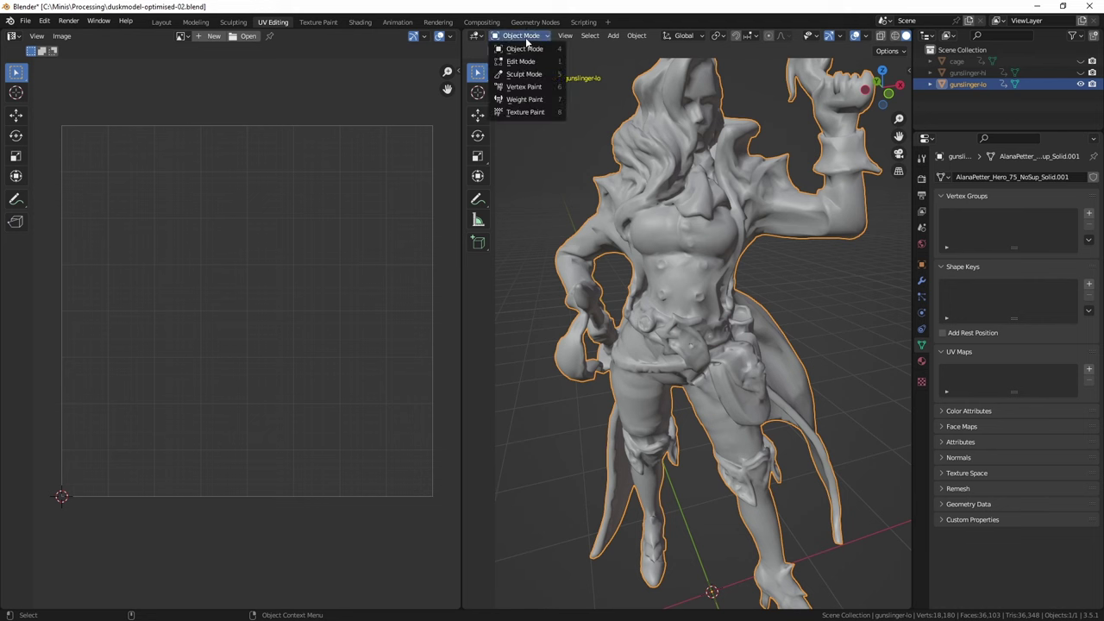
left_click(521, 61)
key("a")
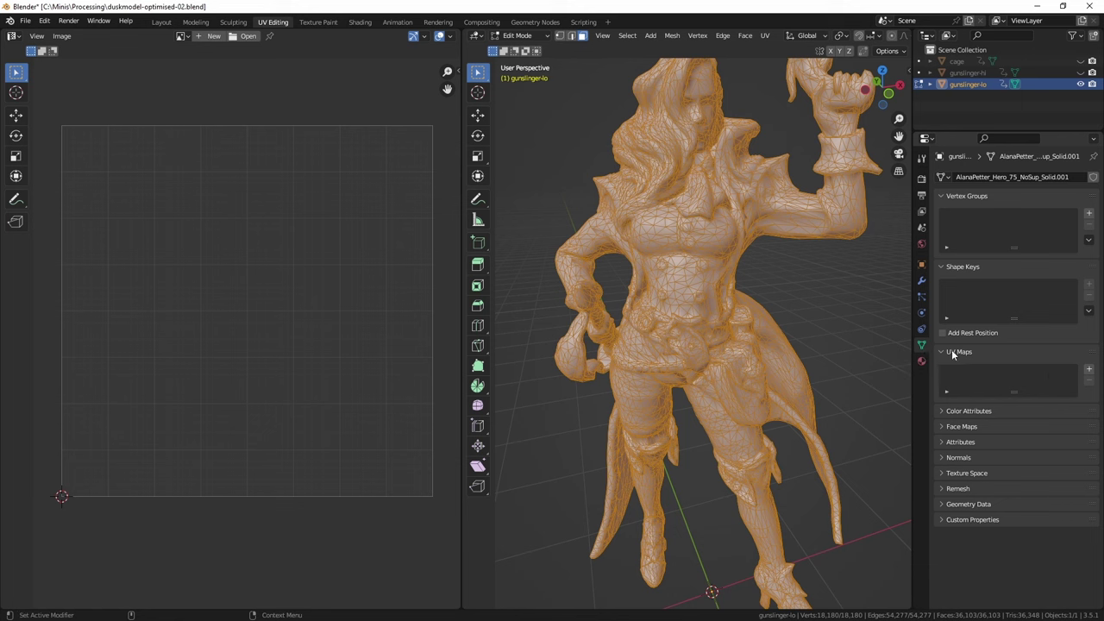
left_click(1089, 372)
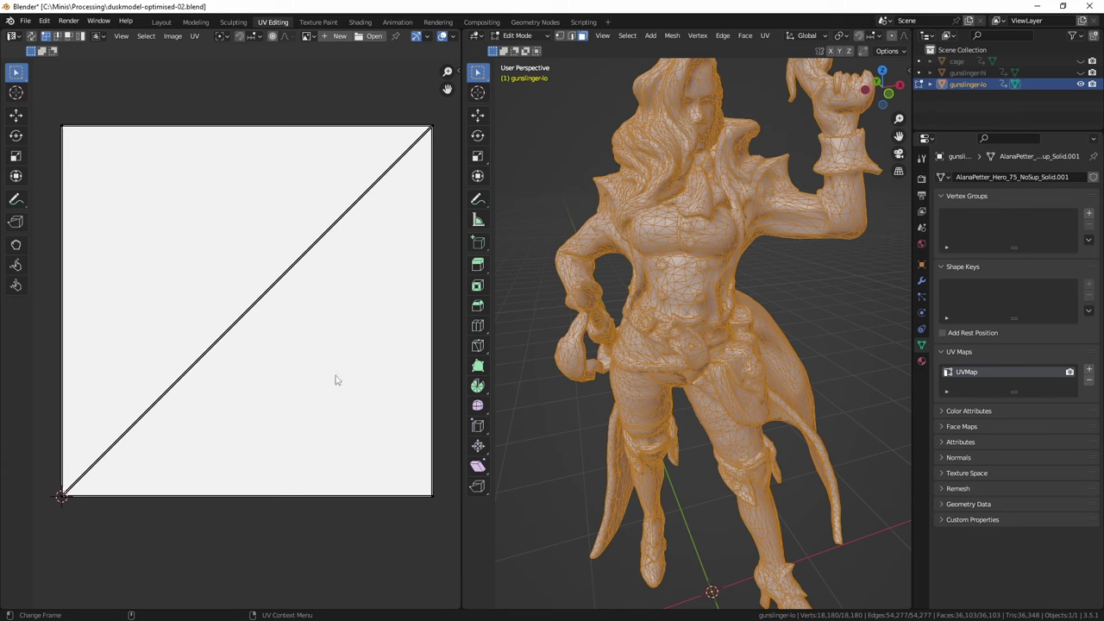
- Unwrap all the selected UVs of gunslinger-lo with Smart UV Project, using an island margin of 0.0001
left_click_drag(41, 516, 452, 107)
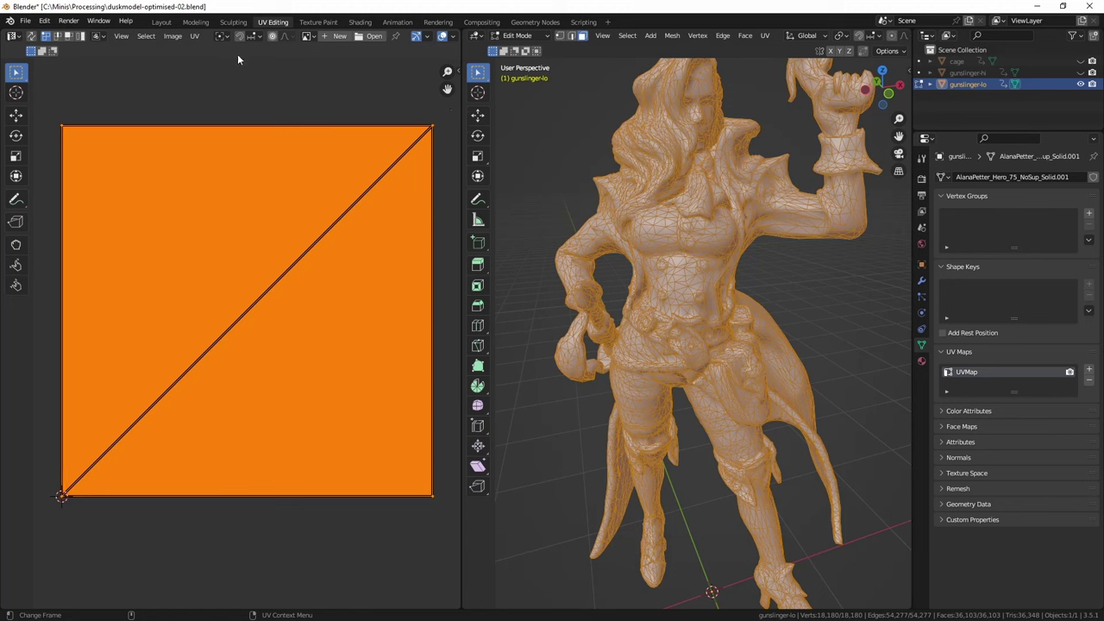
left_click(194, 35)
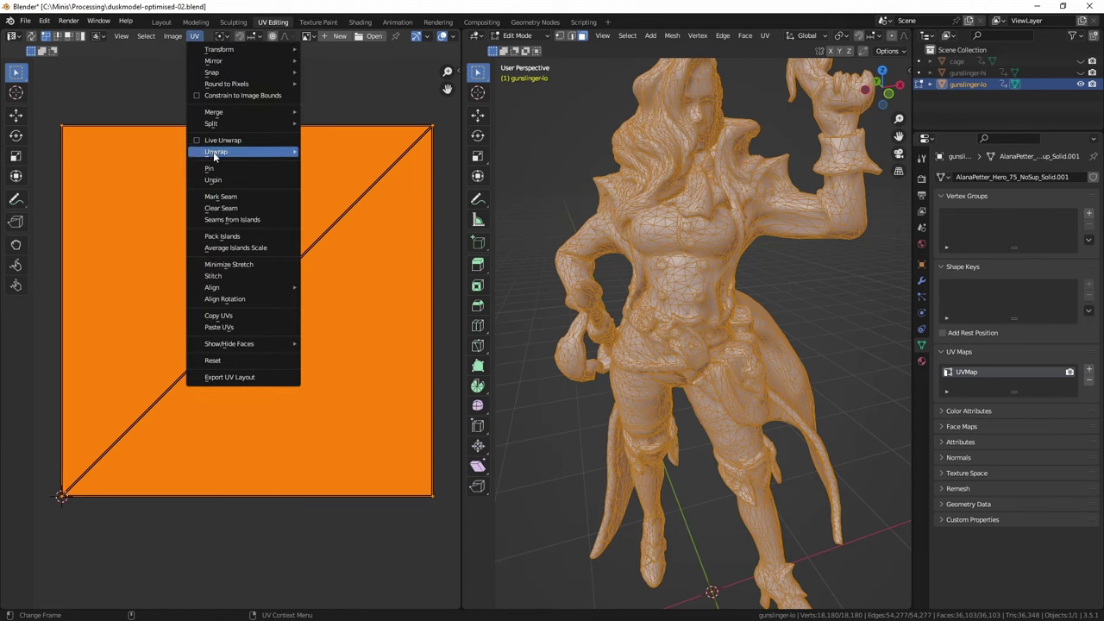
mouse_move(243, 153)
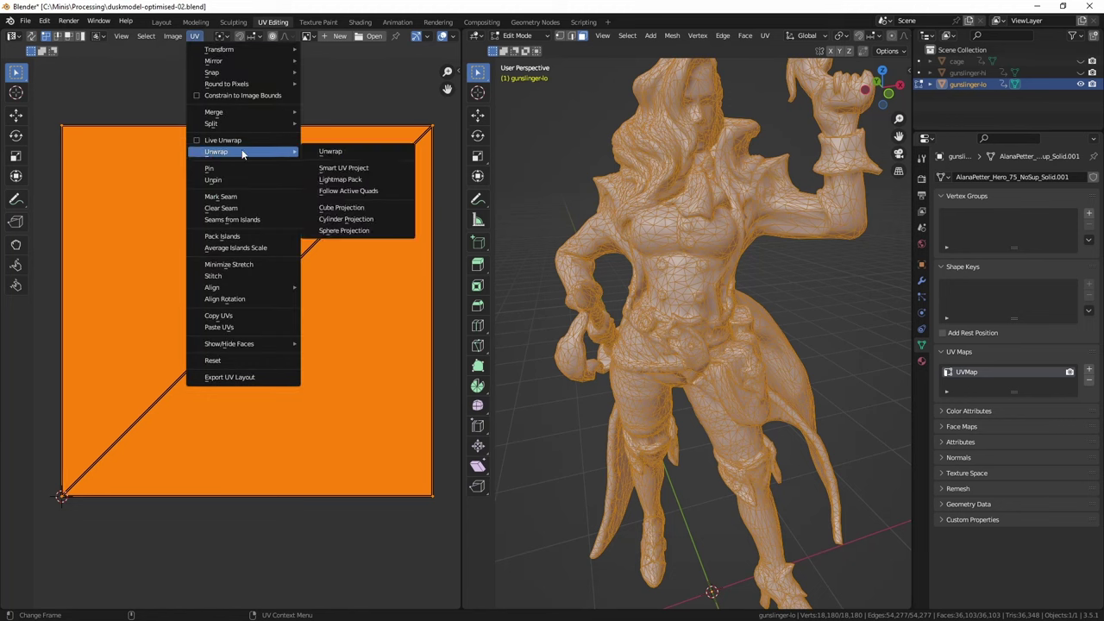
left_click(342, 168)
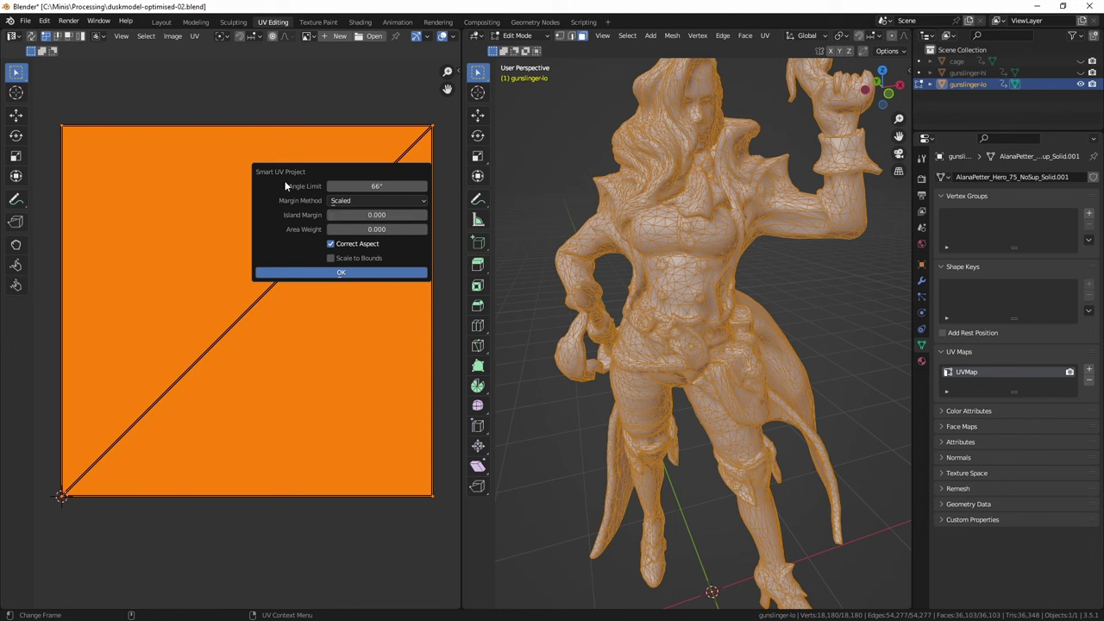
left_click(377, 215)
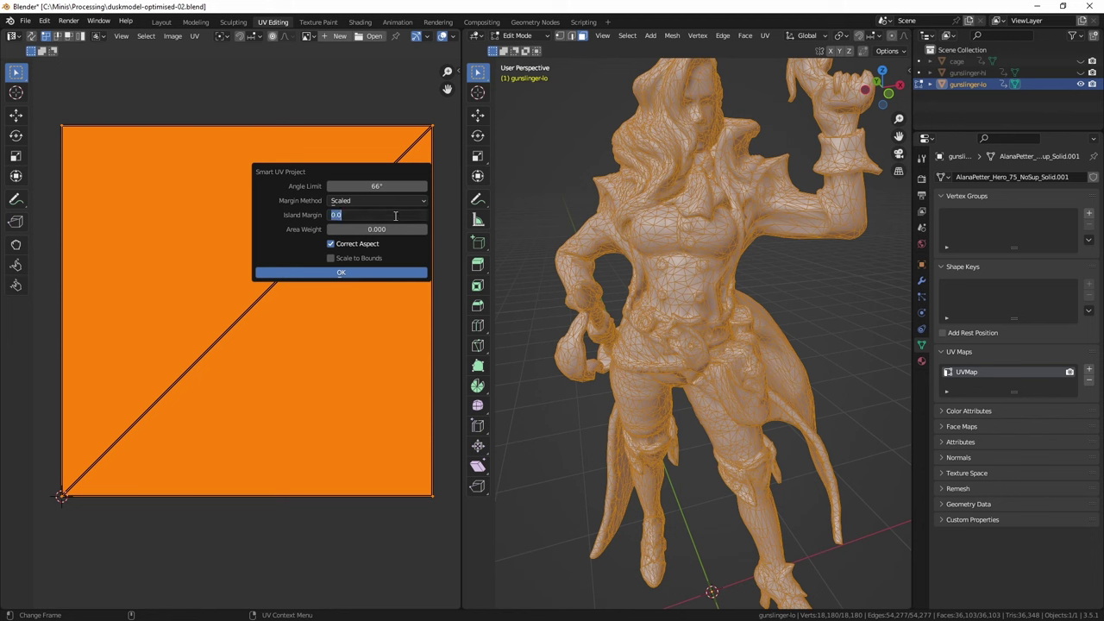
type("0.0001")
key("Return")
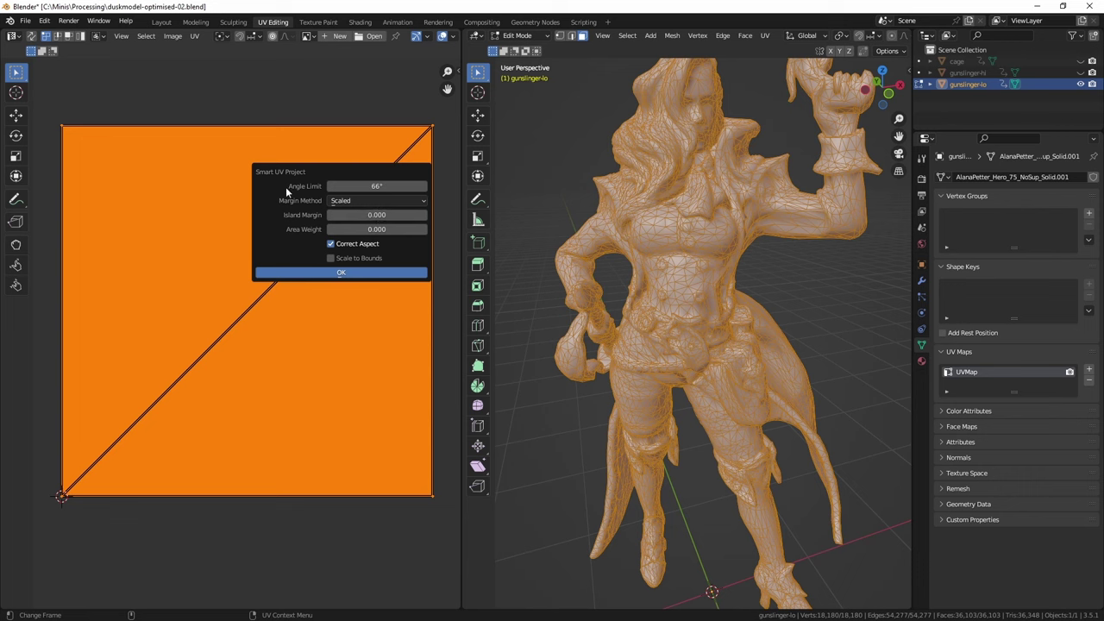
left_click(321, 273)
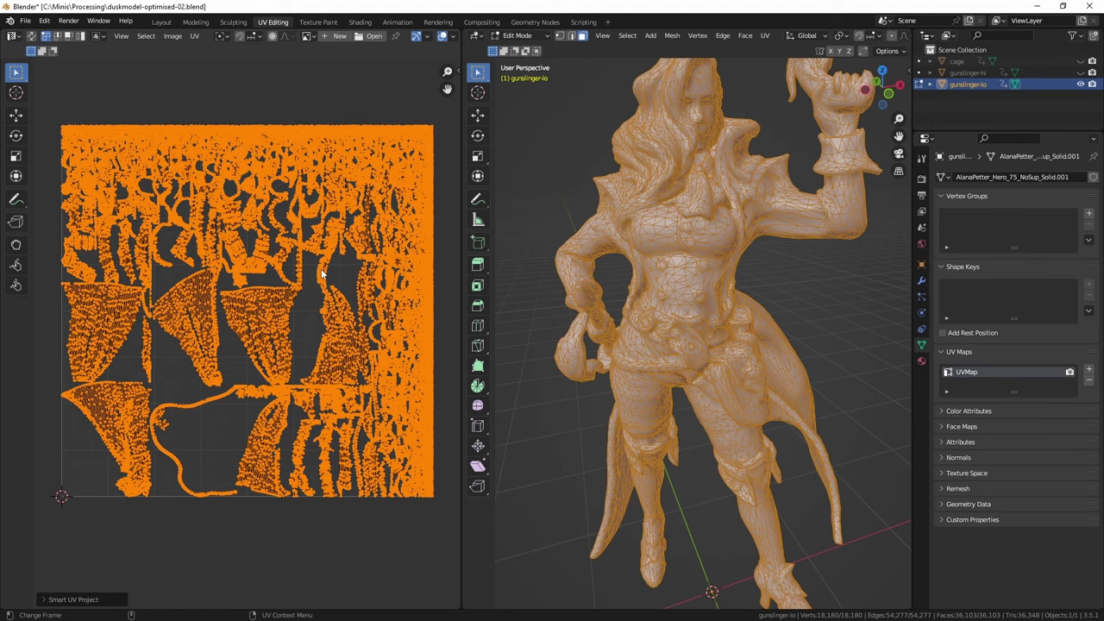
- Examine the unwrapped UV islands of gunslinger-lo for their size, spacing and packing across the layout
scroll(207, 368, "up", 6)
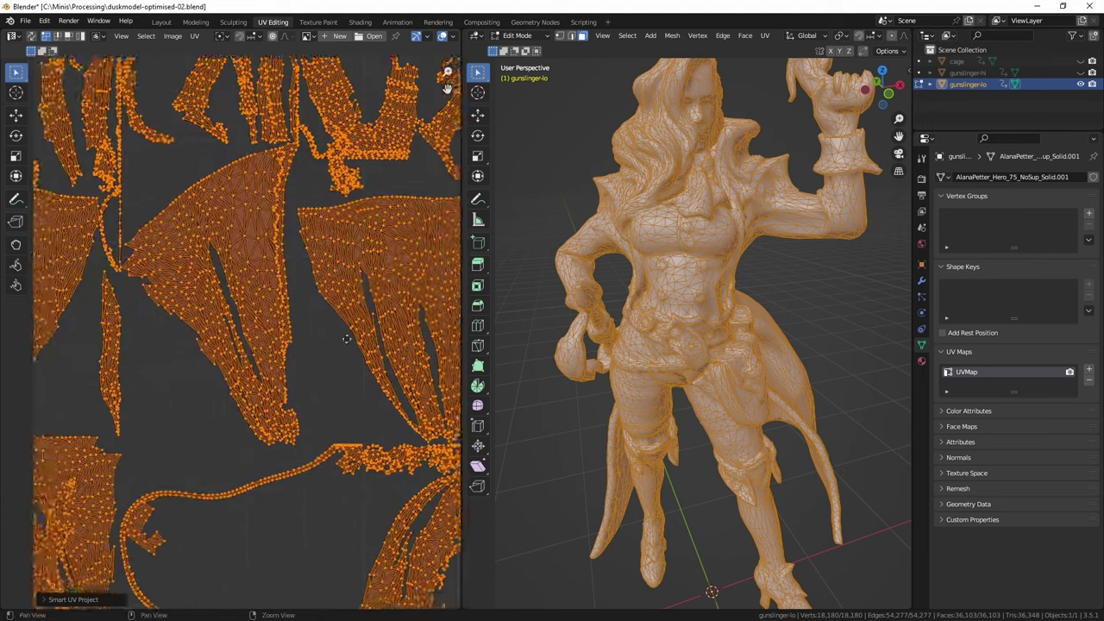
middle_click_drag(346, 339, 382, 327)
scroll(185, 345, "down", 5)
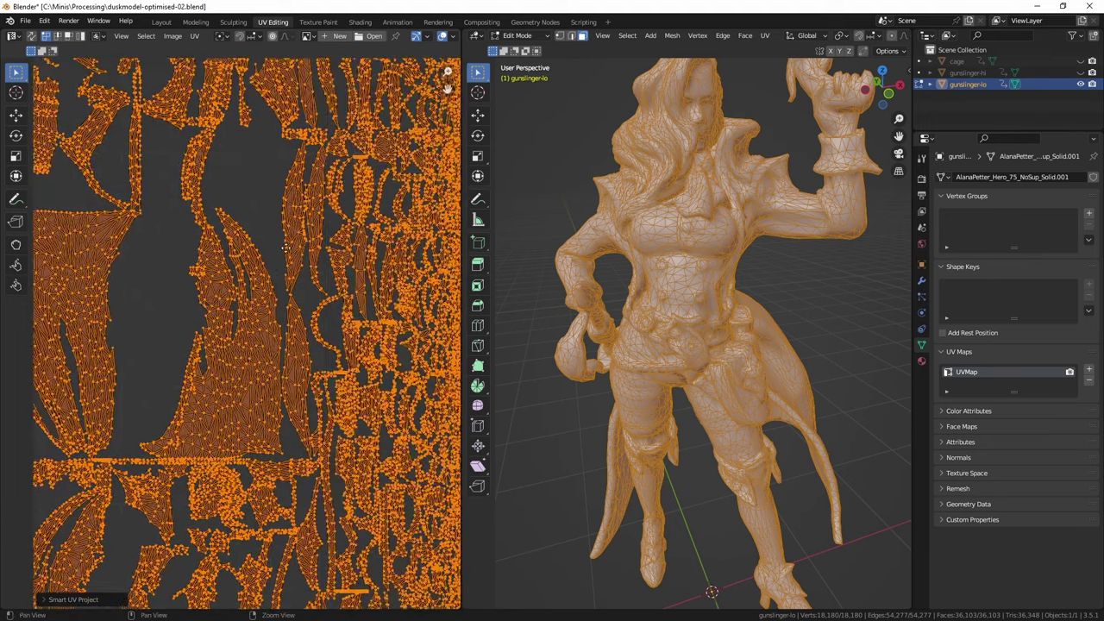
scroll(205, 253, "up", 5)
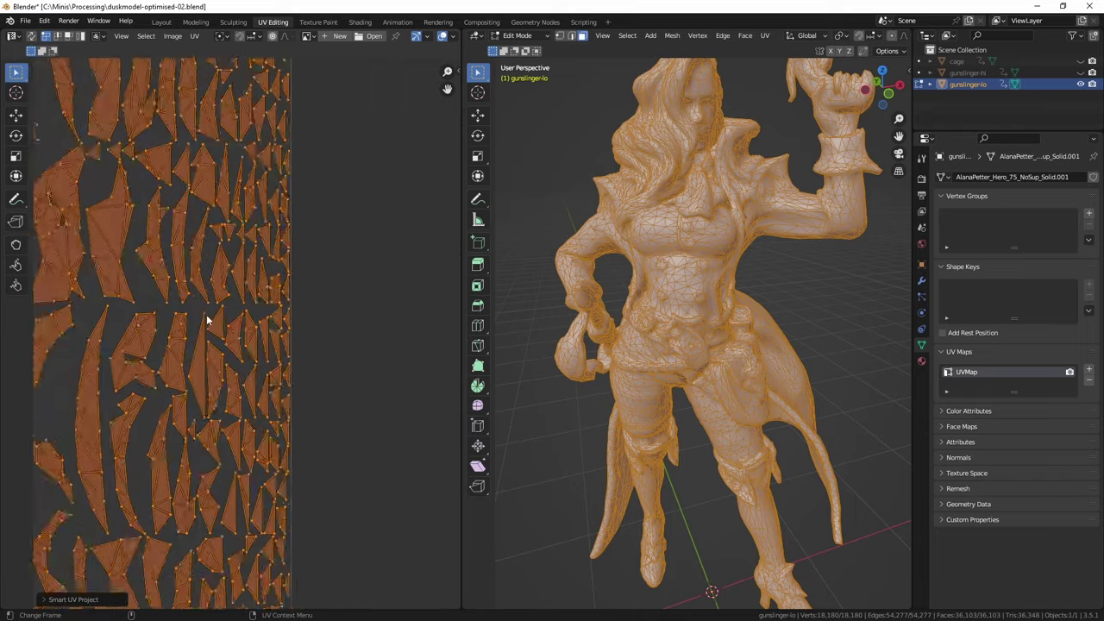
scroll(207, 320, "down", 6)
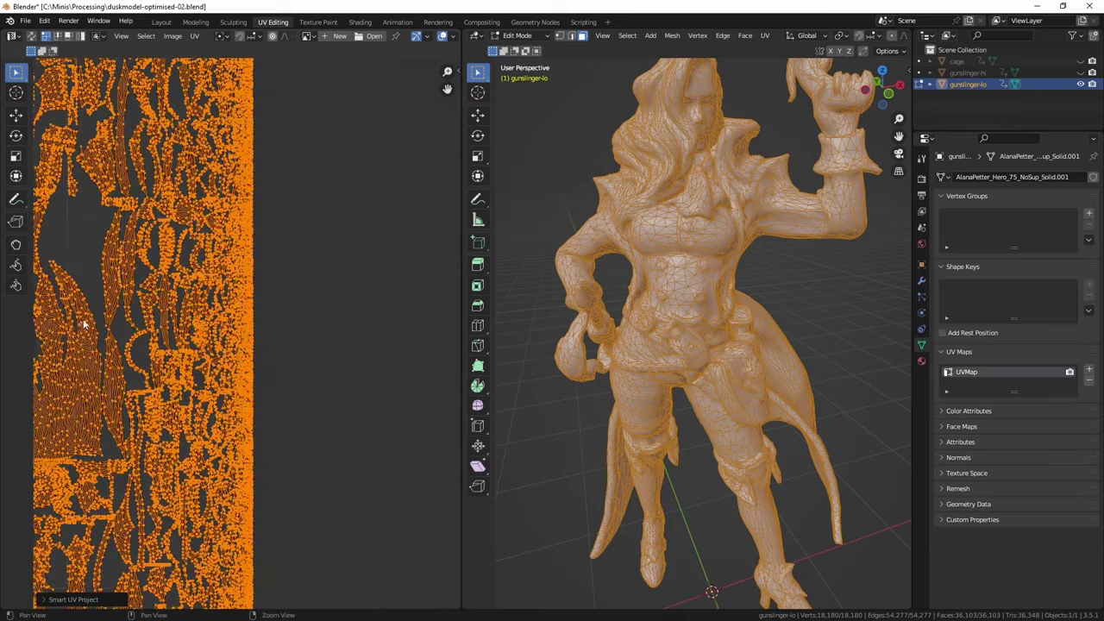
scroll(113, 321, "up", 2)
scroll(207, 362, "down", 5)
scroll(227, 373, "up", 3)
middle_click_drag(229, 372, 249, 354)
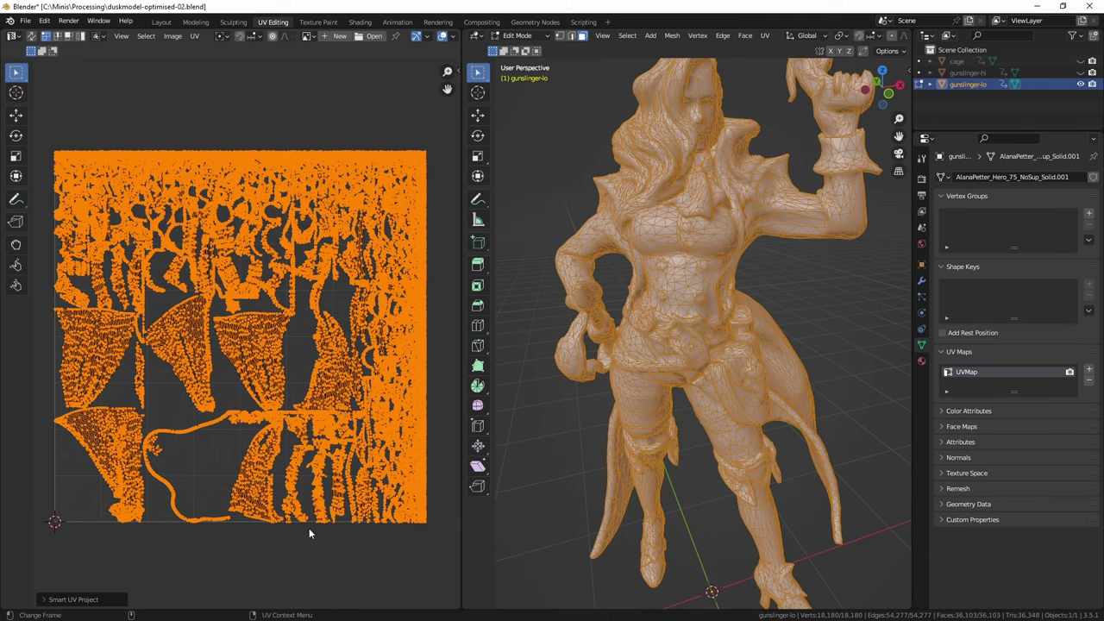
- Switch to the Shading workspace, face the gunslinger-lo figure from the front and create a new material for it
left_click(360, 21)
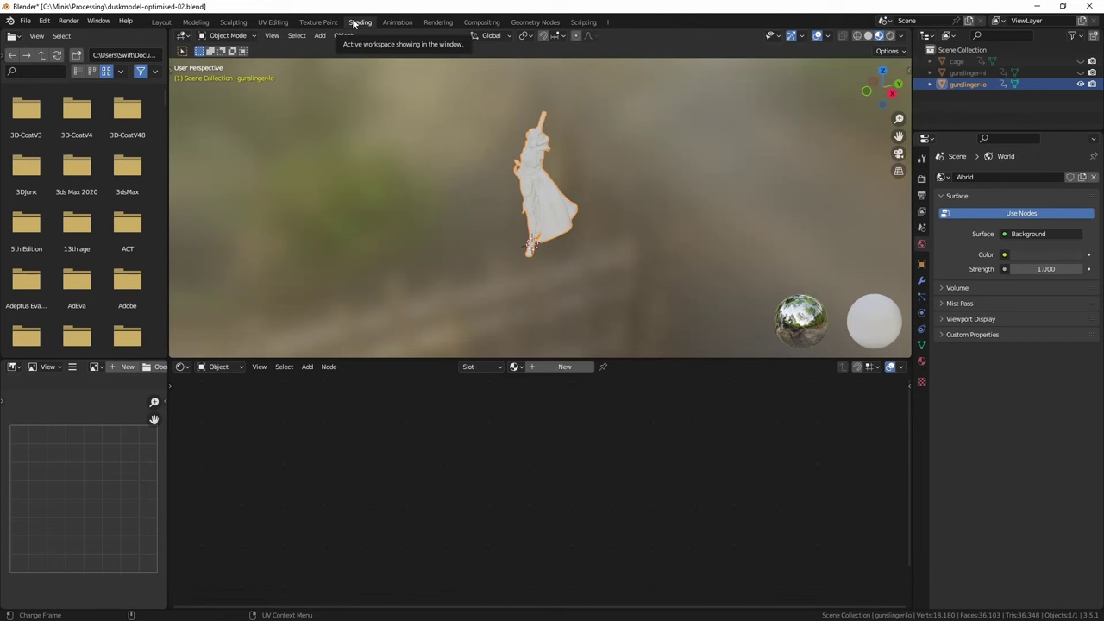
middle_click_drag(561, 224, 533, 243)
scroll(553, 273, "up", 4)
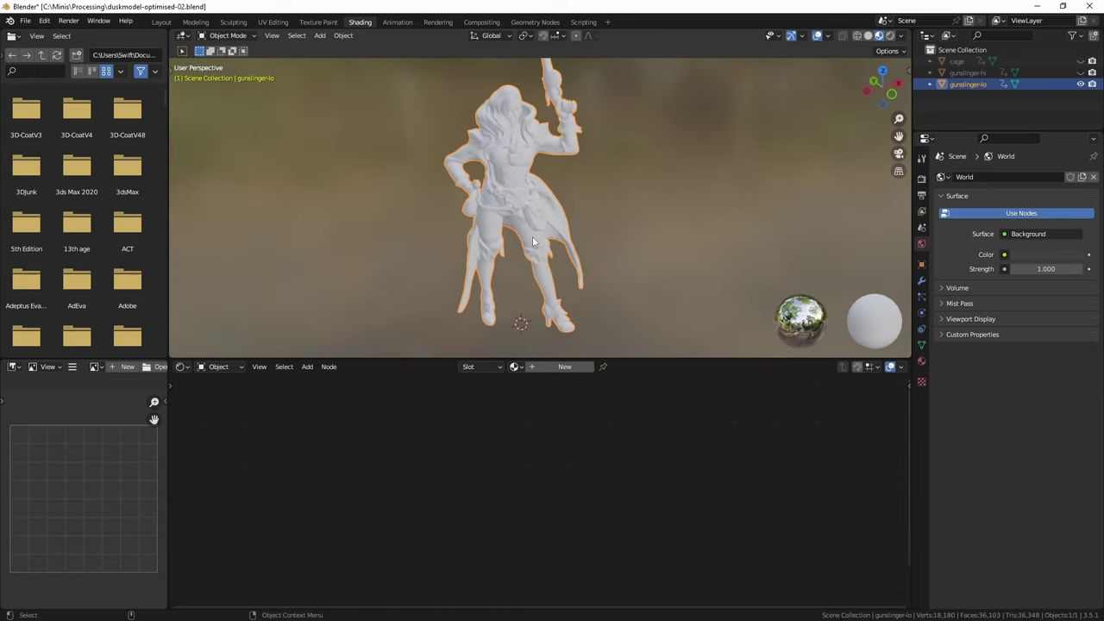
left_click(564, 367)
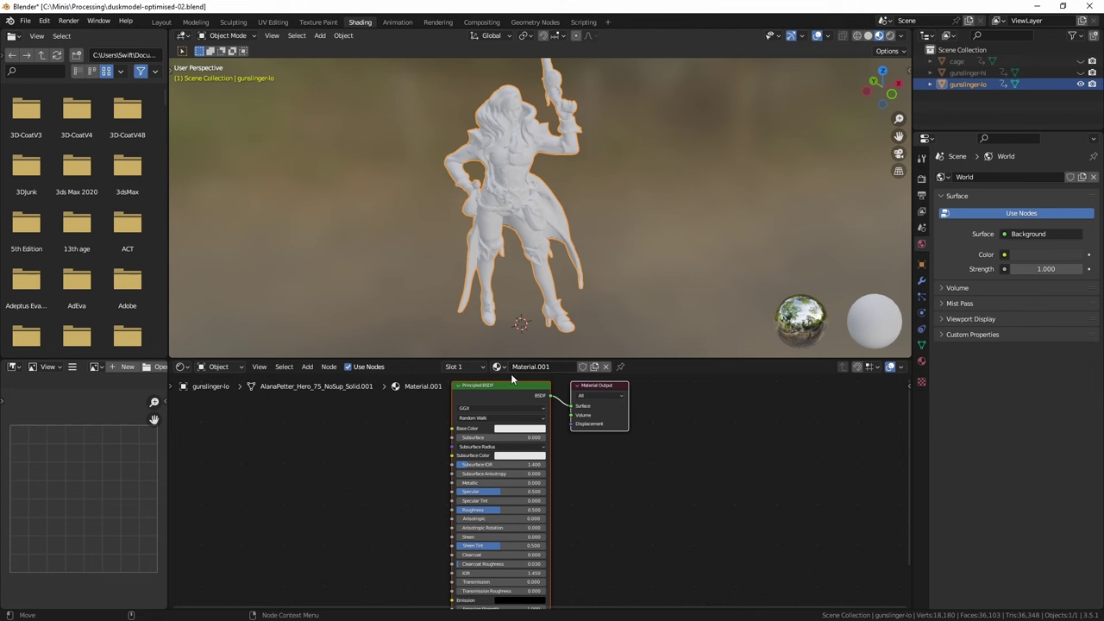
- Add an Image Texture node to gunslinger-lo's material, placed beside the Principled BSDF node
middle_click_drag(355, 439, 474, 462)
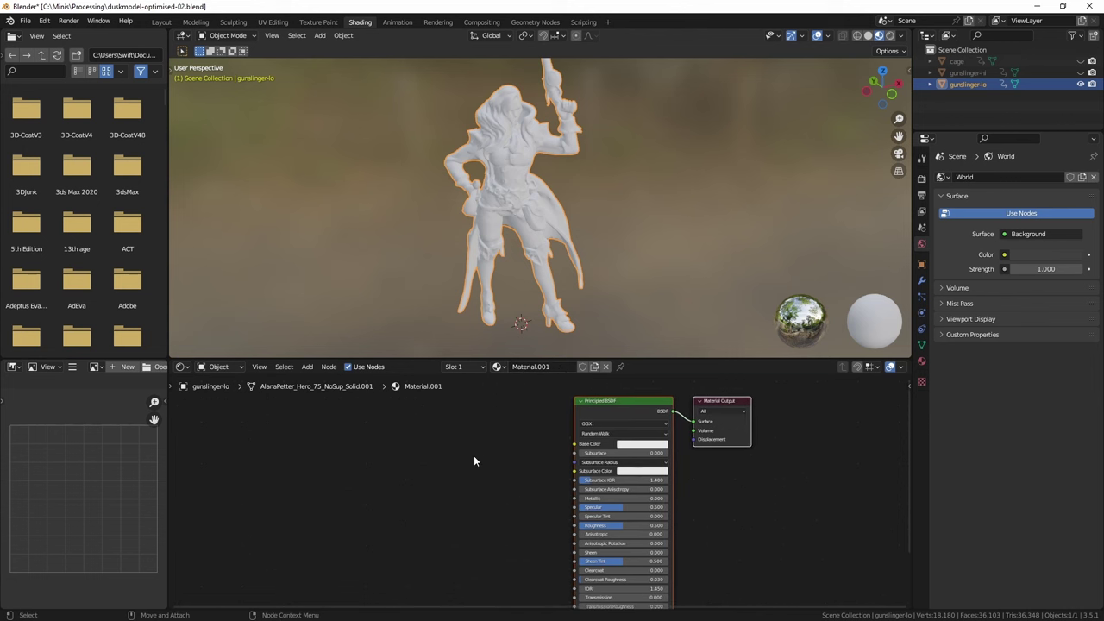
left_click(307, 367)
left_click(316, 379)
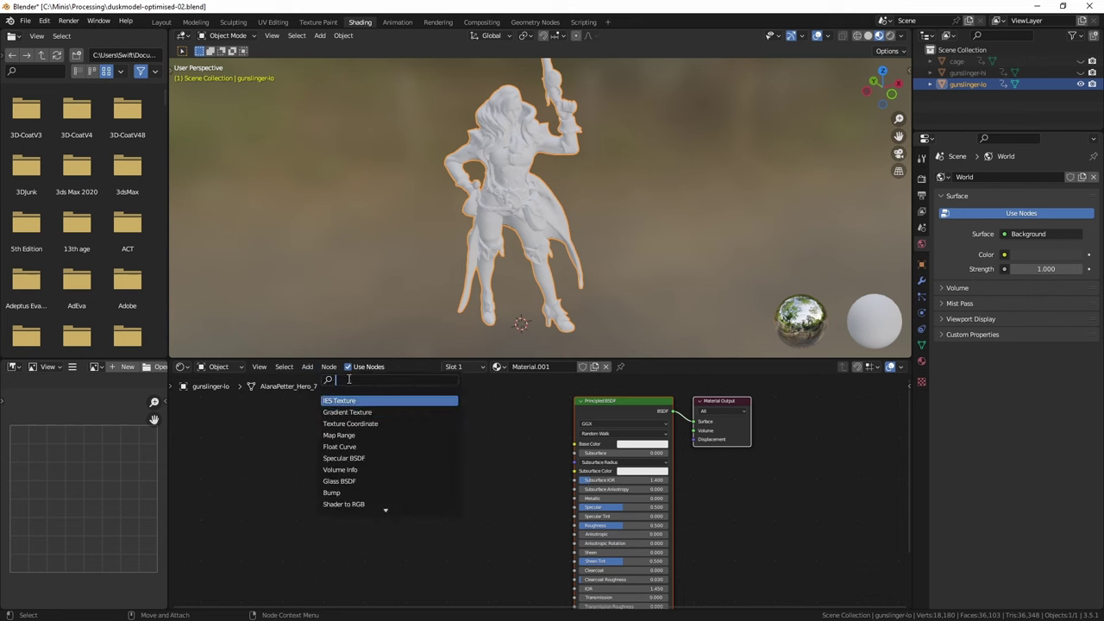
type("image")
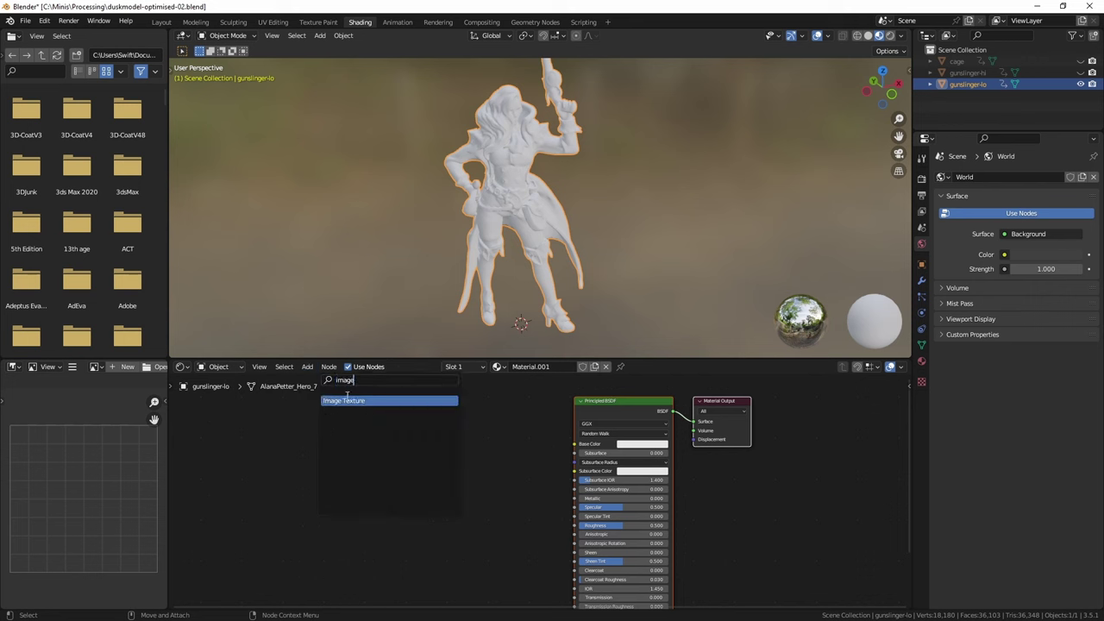
left_click(346, 400)
left_click(362, 562)
- Start a new image for the Image Texture node, named gunslinger-normalmap, with a width of 4096 px
left_click(377, 489)
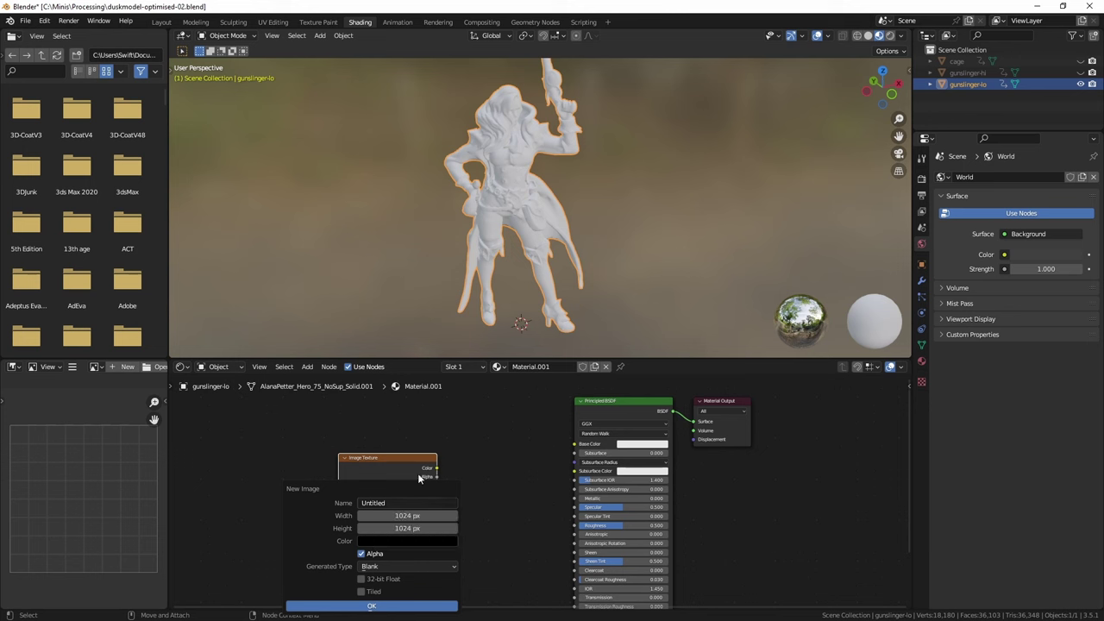
left_click(389, 502)
type("gunslinger-normalmap")
key("Return")
double_click(387, 515)
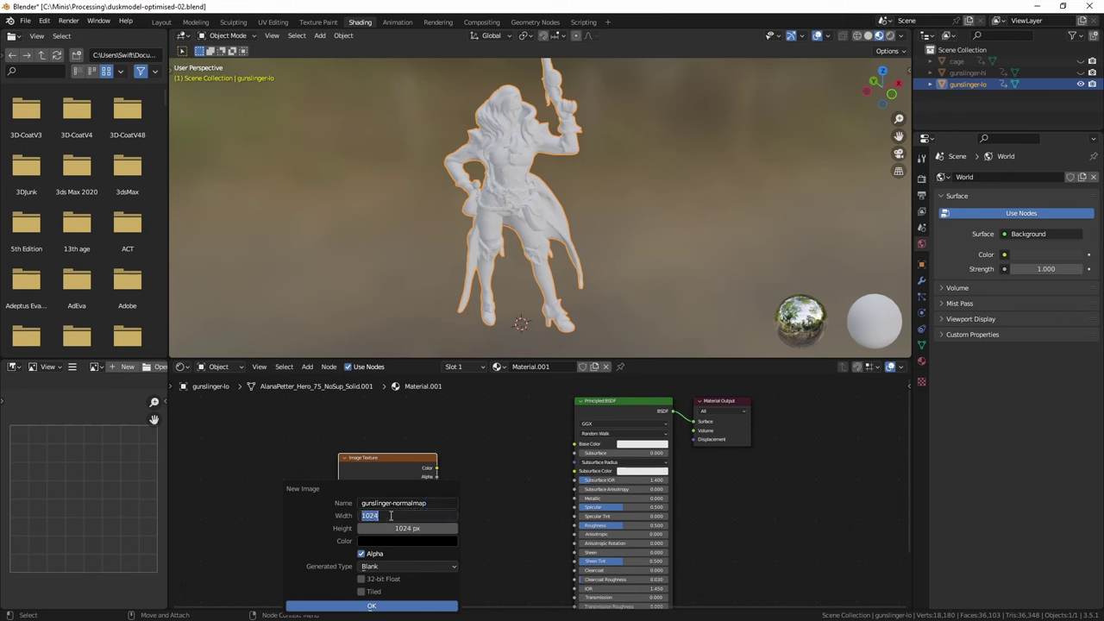
type("04")
key("BackSpace")
key("BackSpace")
type("4096")
key("Tab")
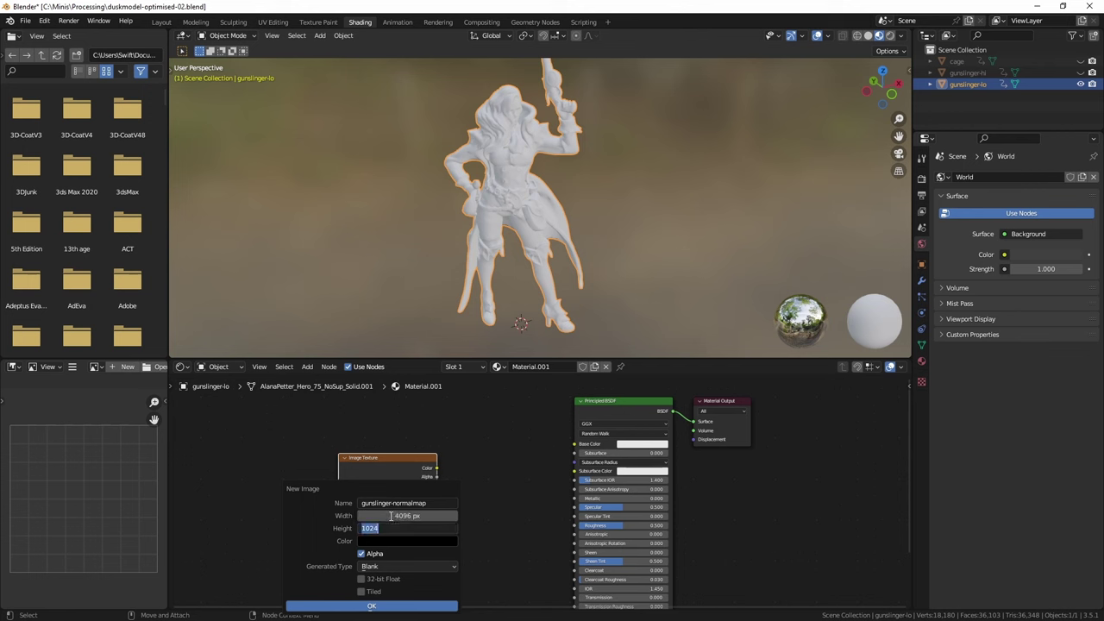
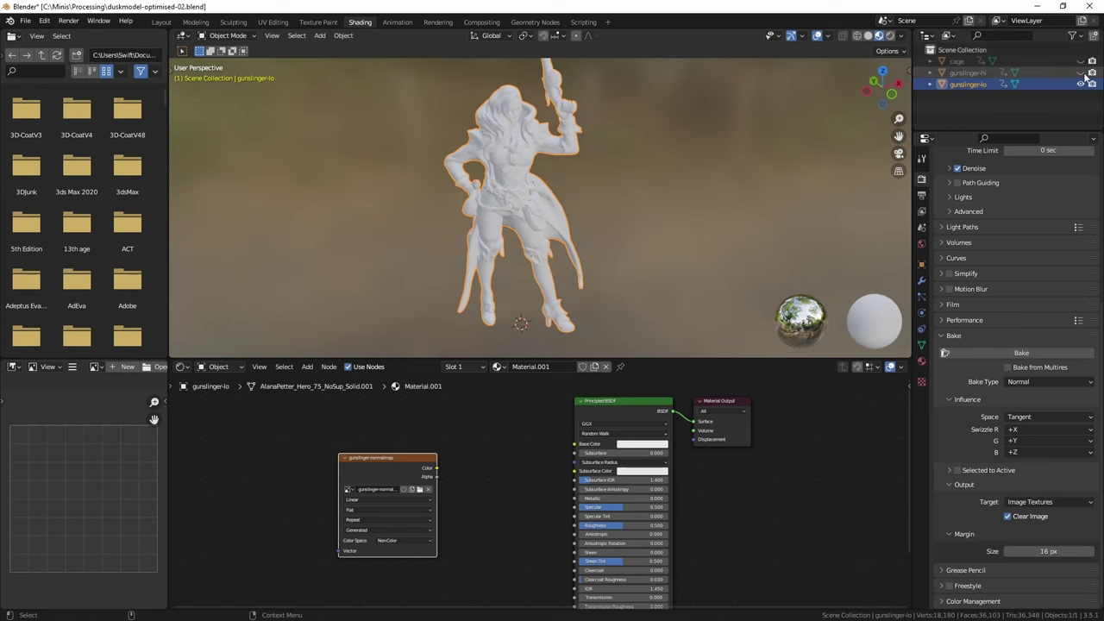
- Unhide cage and gunslinger-hi, and select gunslinger-hi together with gunslinger-lo, keeping gunslinger-lo as the active object
left_click(1080, 62)
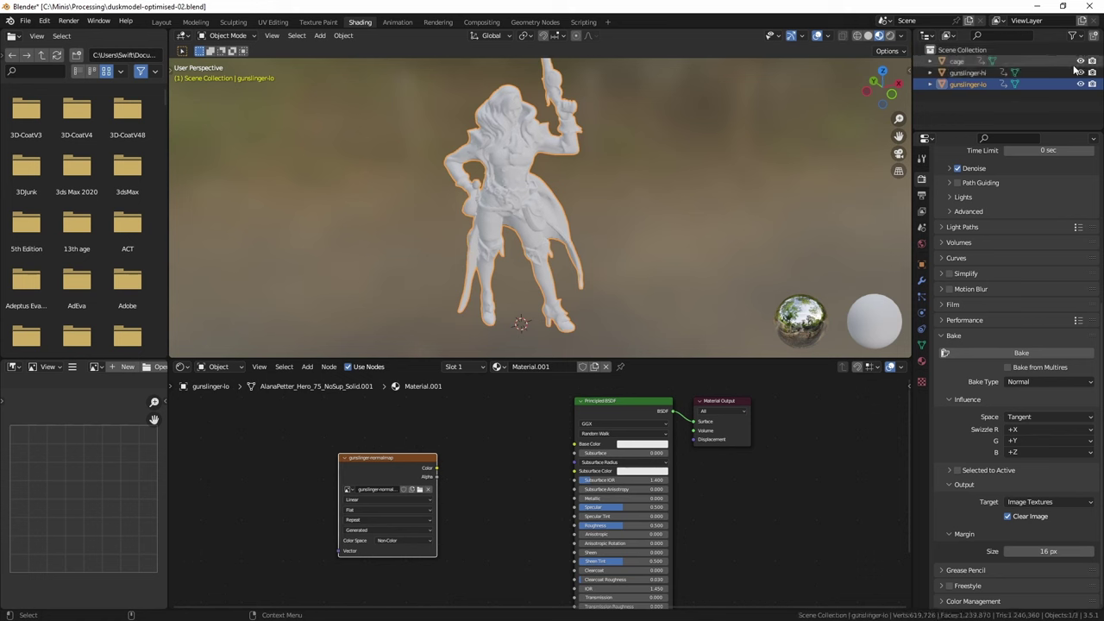
left_click(971, 72)
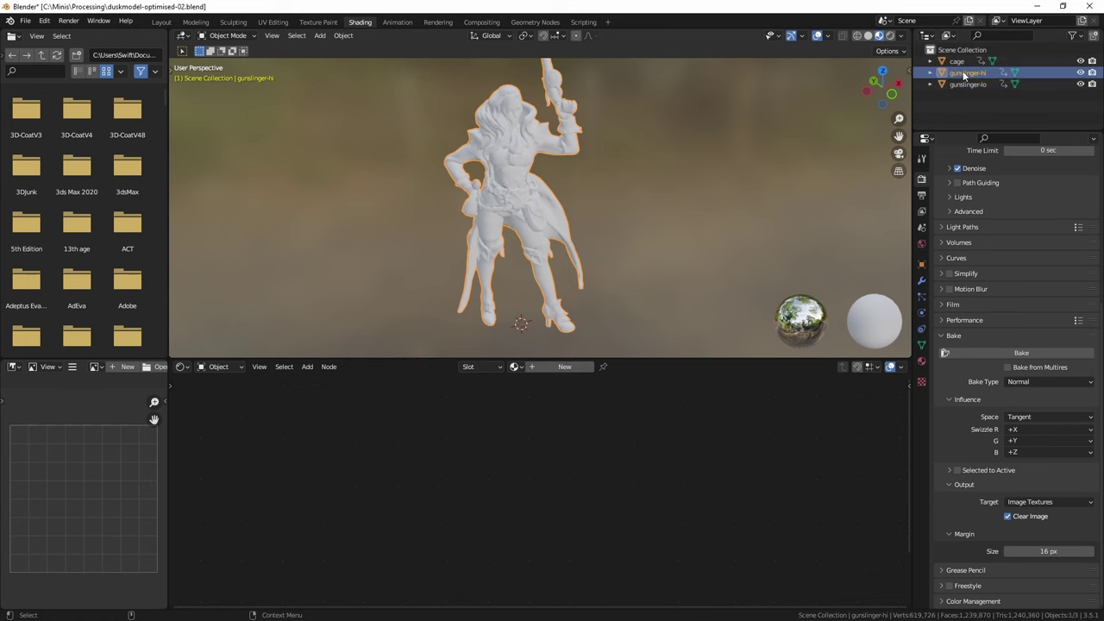
left_click(964, 85, "ctrl")
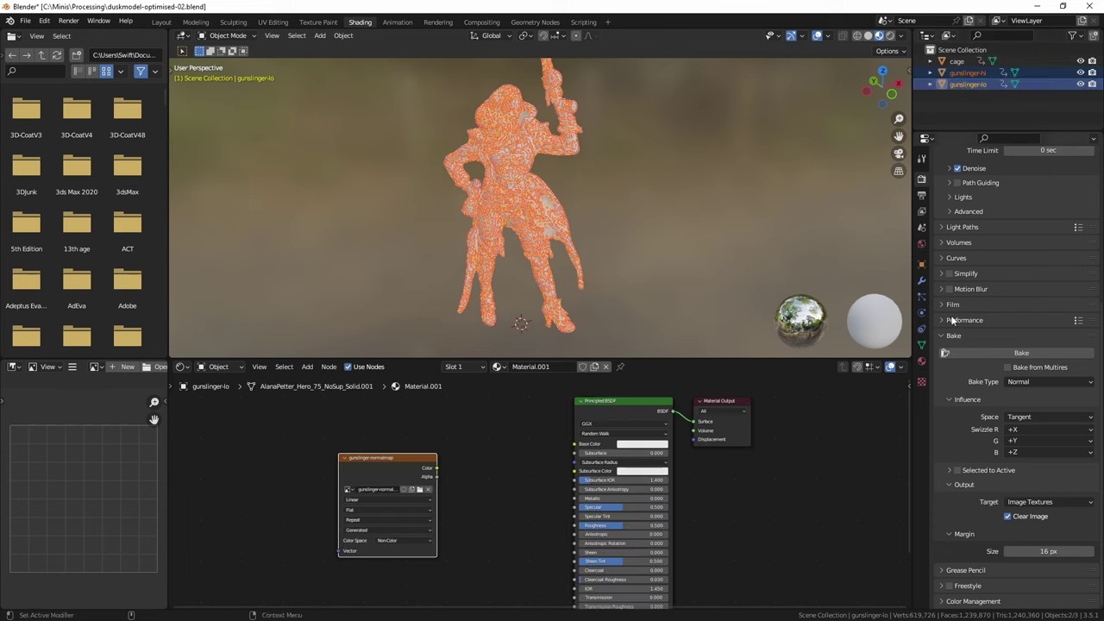
- Enable Selected to Active with cage as the cage object, and bake the normal map
left_click(955, 472)
left_click(950, 472)
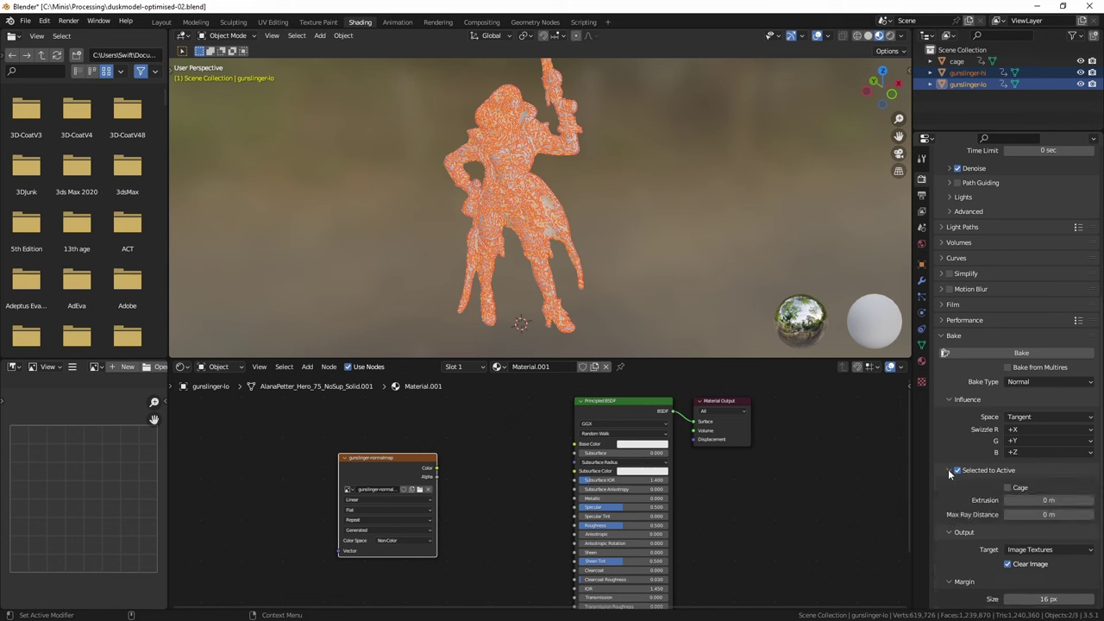
left_click(1008, 488)
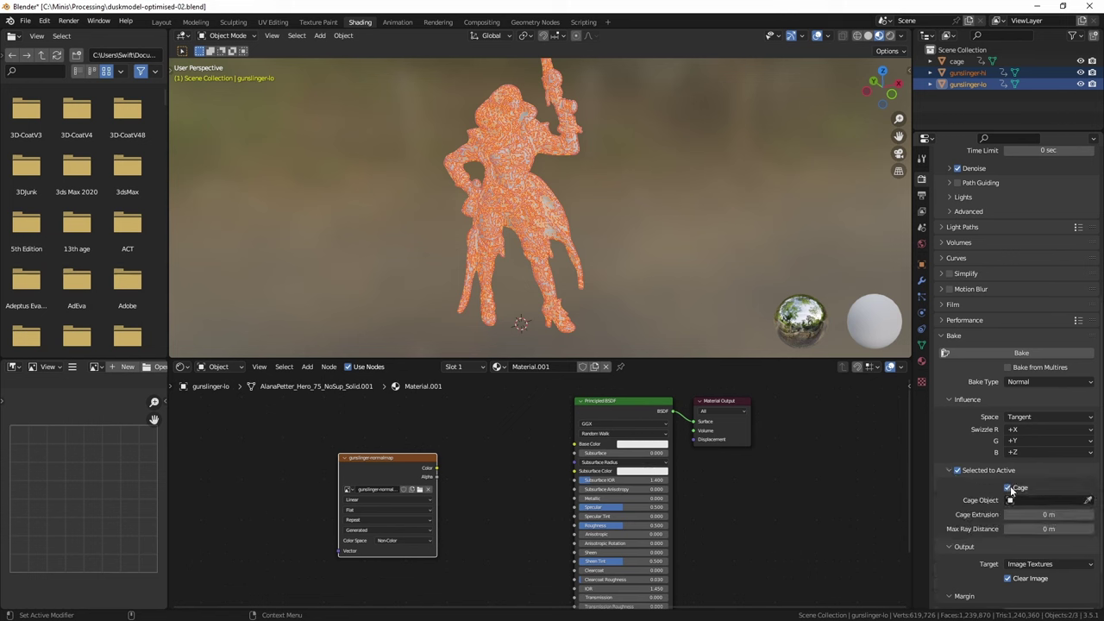
left_click(1089, 501)
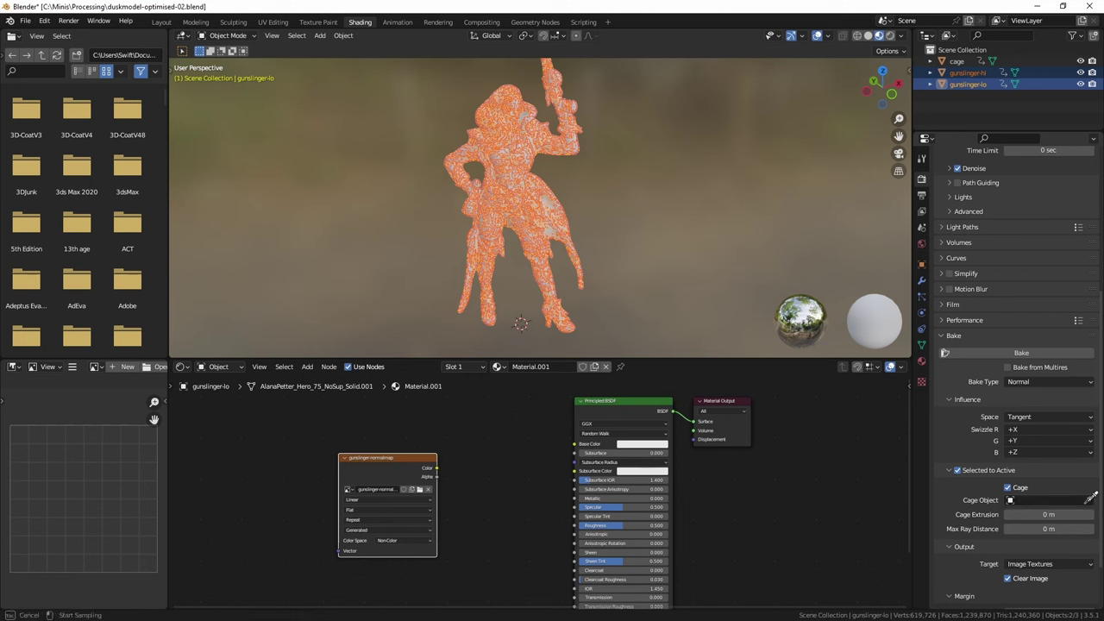
left_click(959, 63)
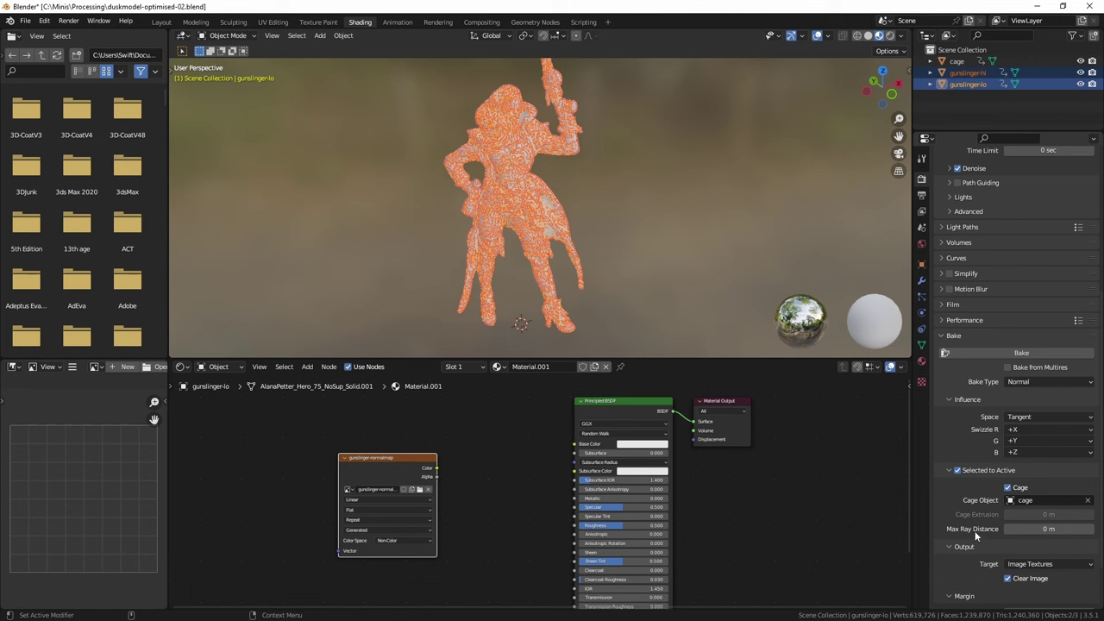
left_click(976, 353)
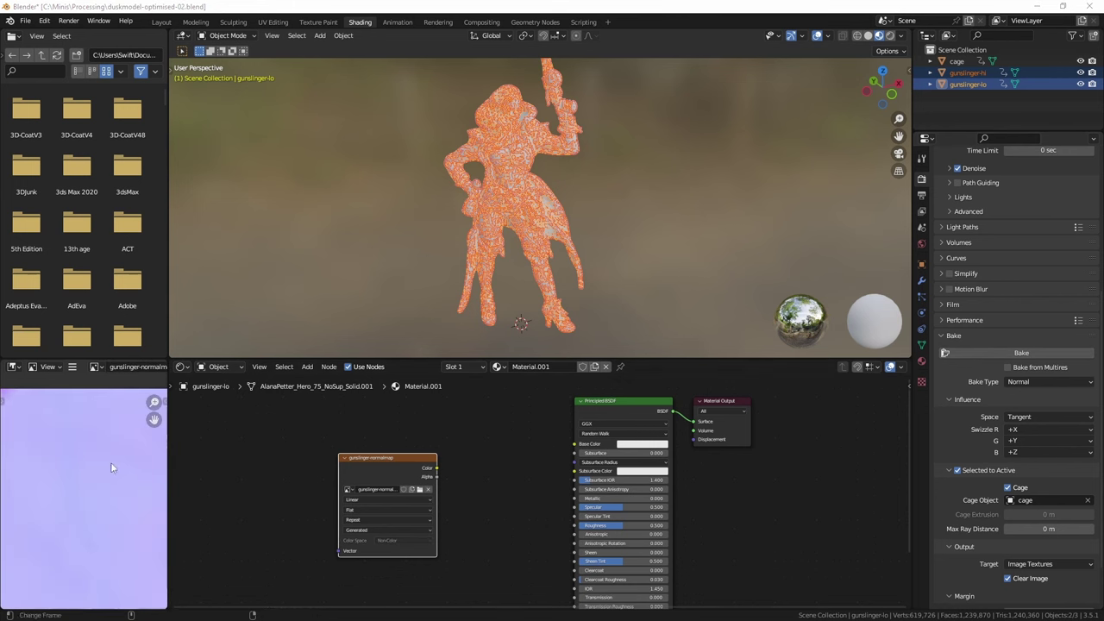
- Enlarge the image editor and view the whole baked gunslinger-normalmap image
left_click_drag(169, 475, 304, 470)
left_click_drag(180, 369, 177, 325)
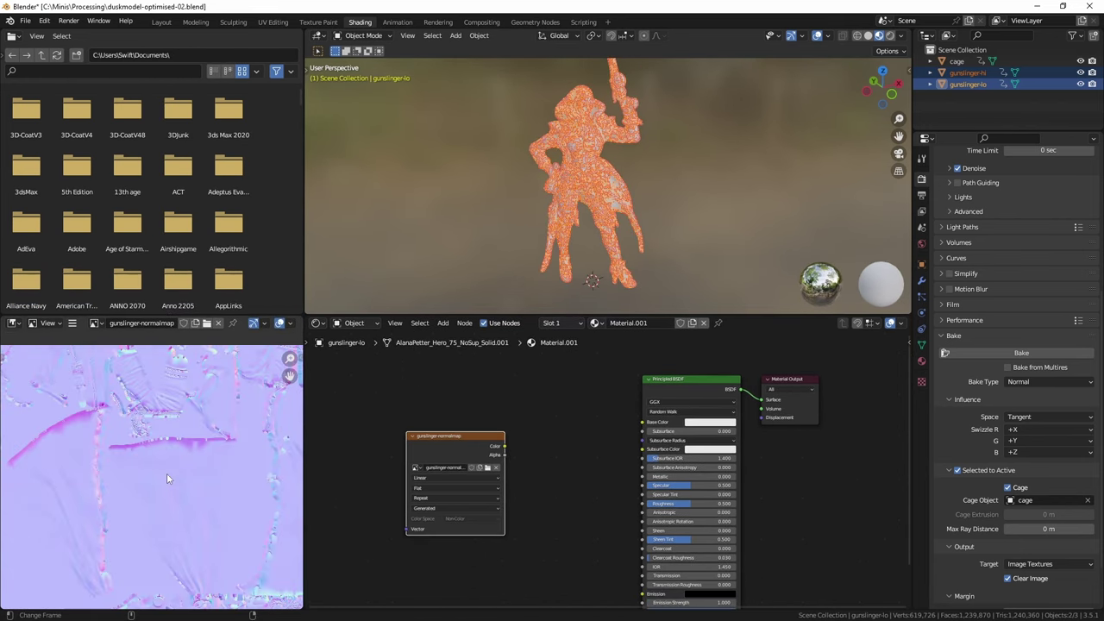
scroll(166, 473, "down", 5)
scroll(170, 468, "up", 1)
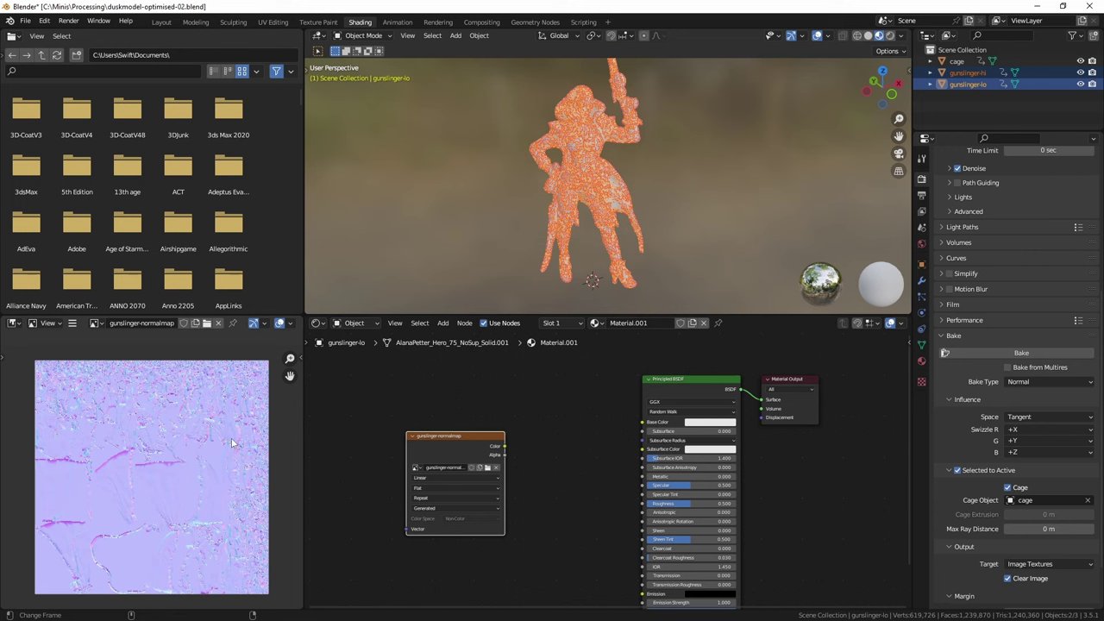
- Add a Normal Map node between the gunslinger-normalmap texture node and the Principled BSDF
middle_click_drag(548, 503, 527, 457)
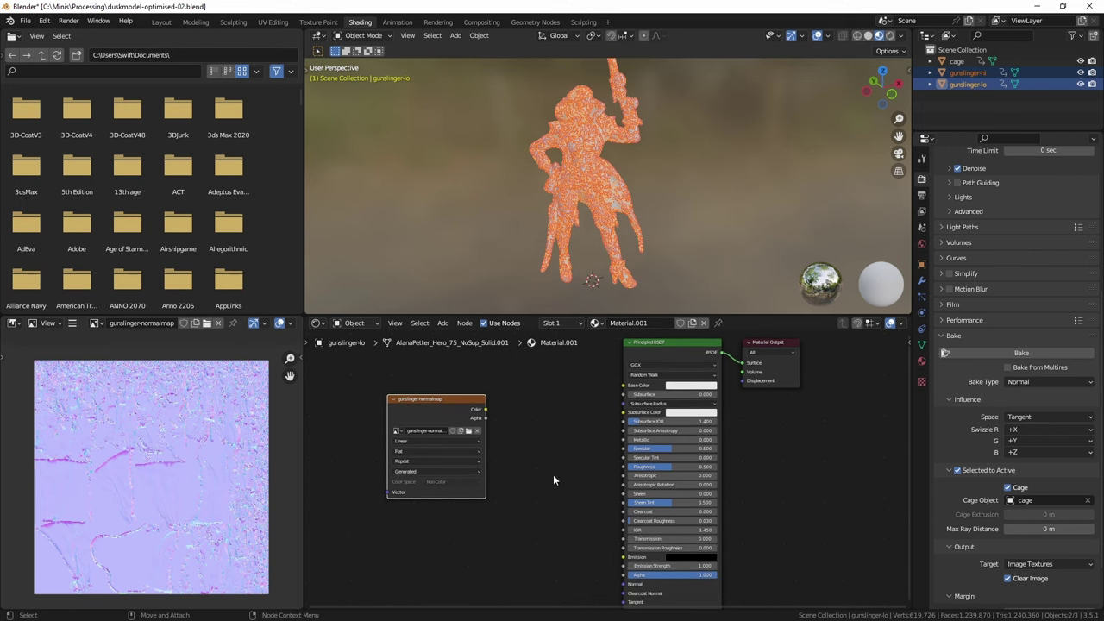
left_click(442, 323)
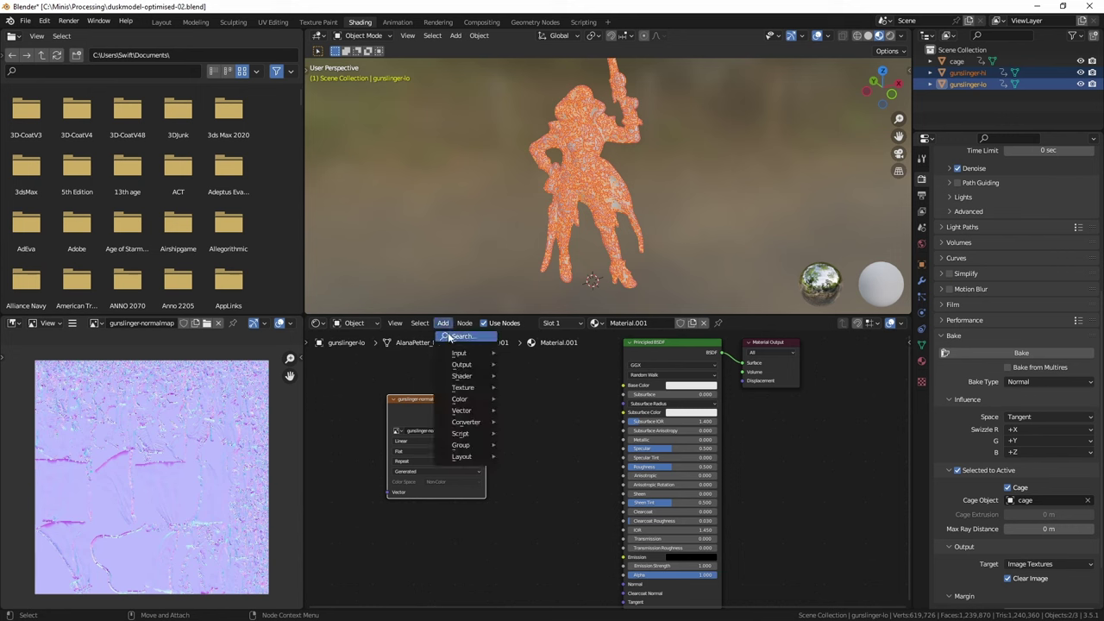
left_click(449, 337)
type("normal")
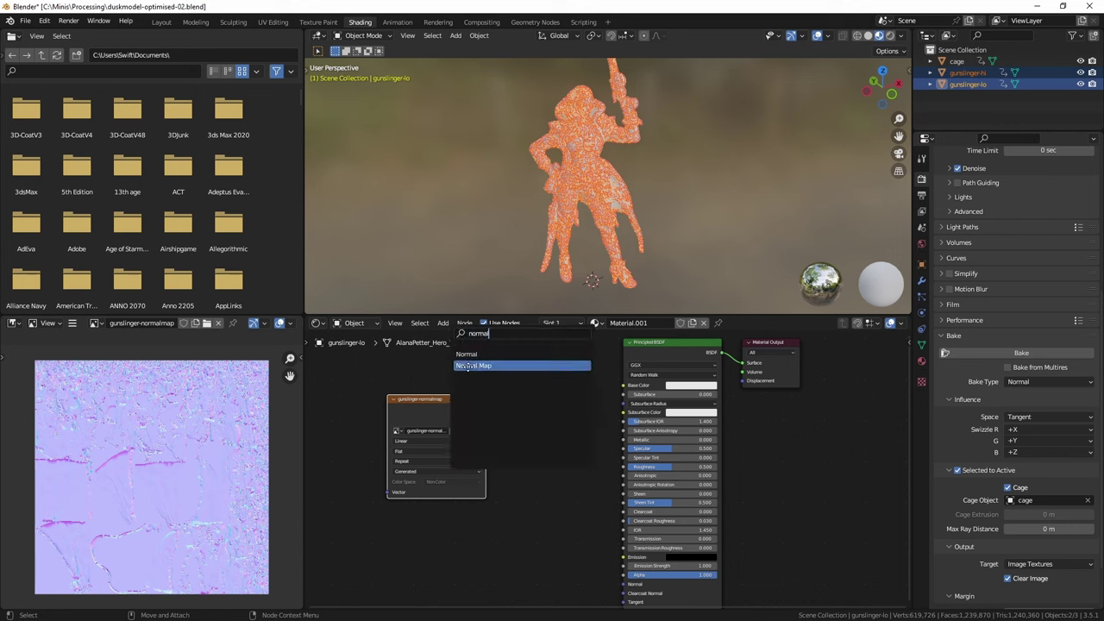
left_click(469, 367)
left_click(538, 459)
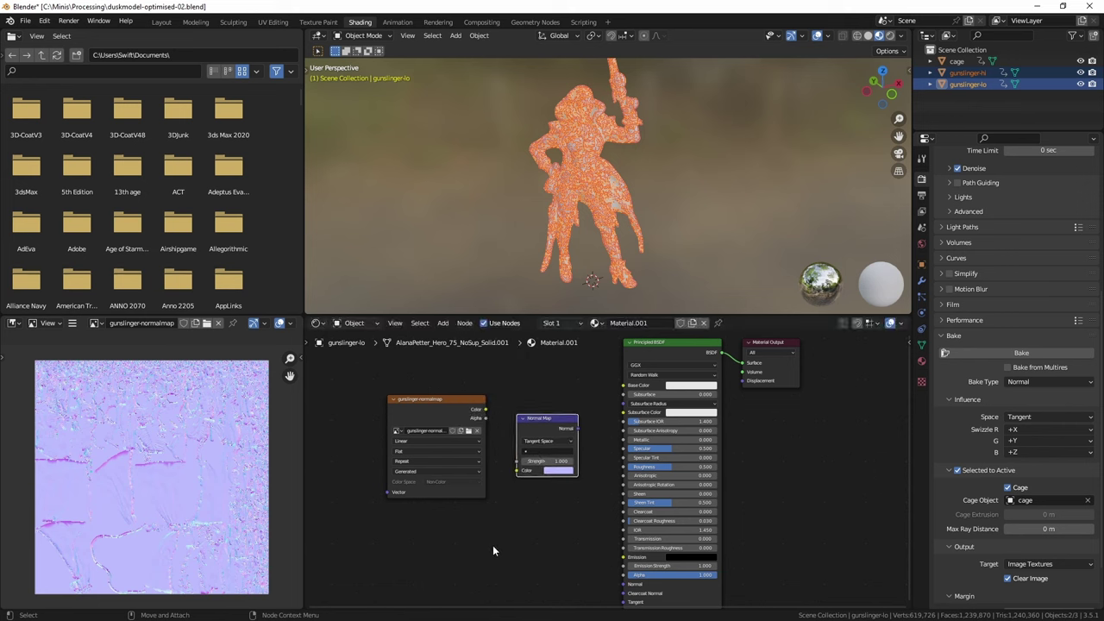
- Link the texture's Color output to the Normal Map's Color input, and its Normal output to the Principled BSDF's Normal input
scroll(451, 392, "up", 1)
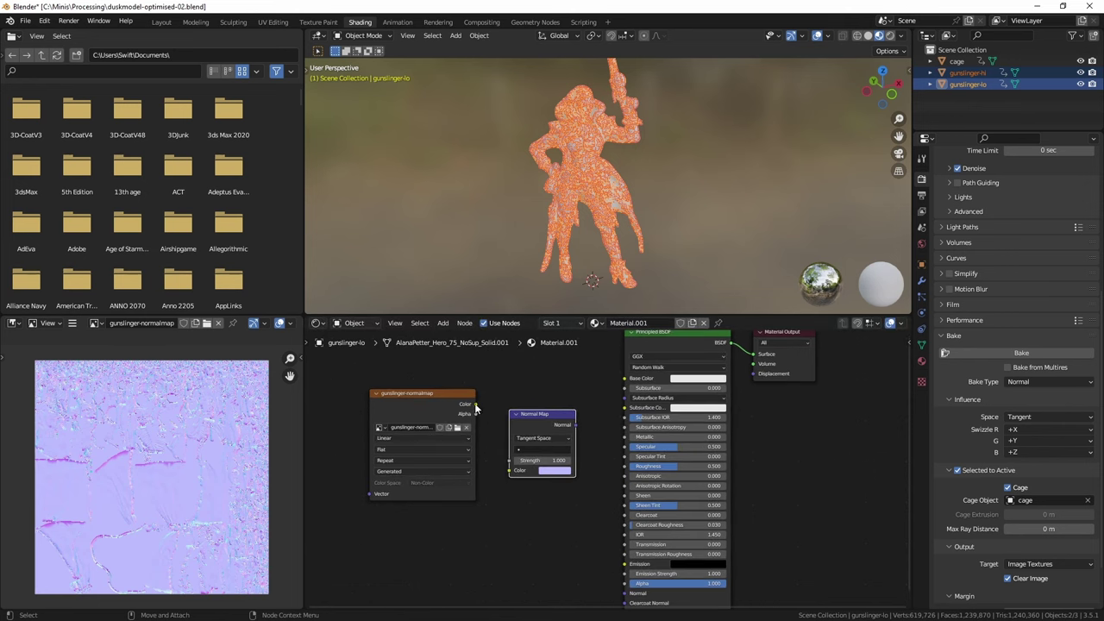
left_click_drag(475, 405, 510, 471)
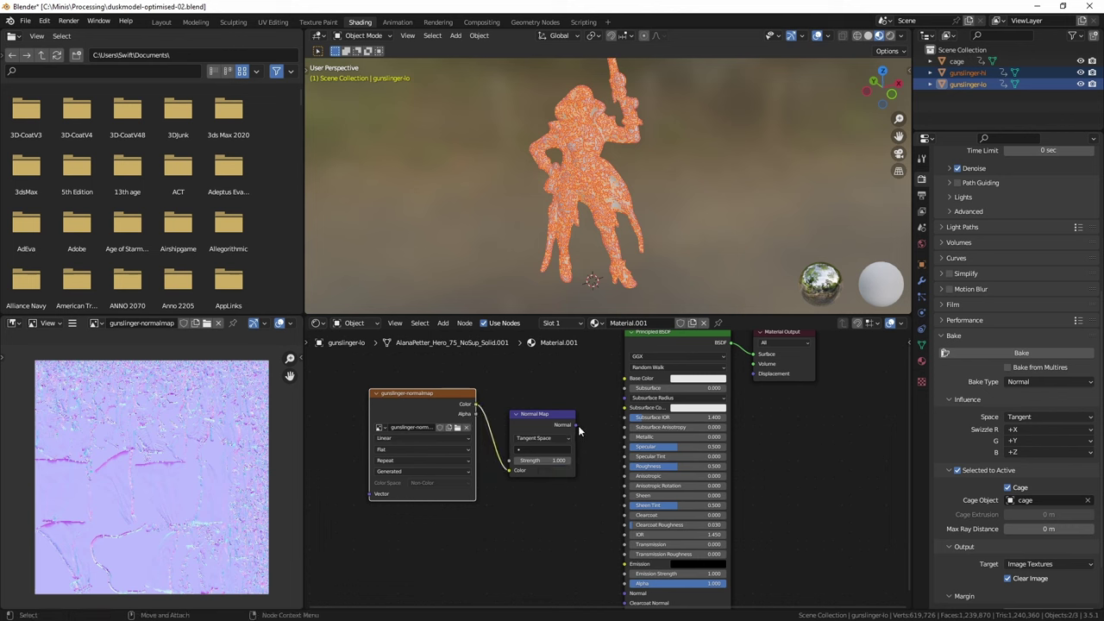
left_click_drag(576, 425, 624, 540)
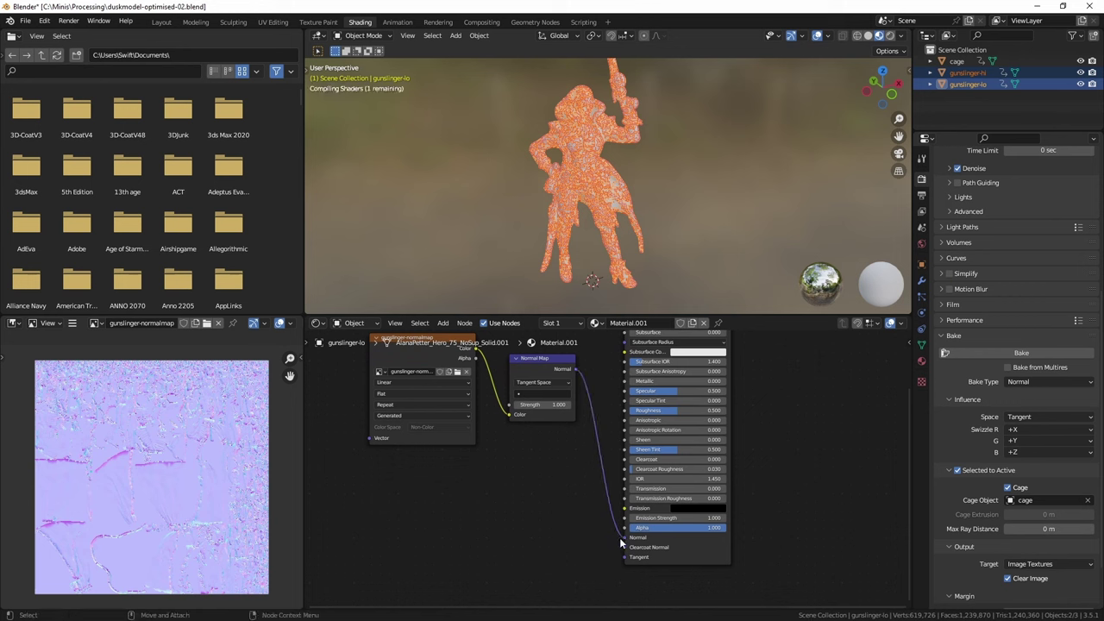
- Hide cage and gunslinger-hi, enlarge the 3D viewport, and inspect the normal-mapped gunslinger-lo up close
left_click(1082, 62)
scroll(576, 207, "up", 4)
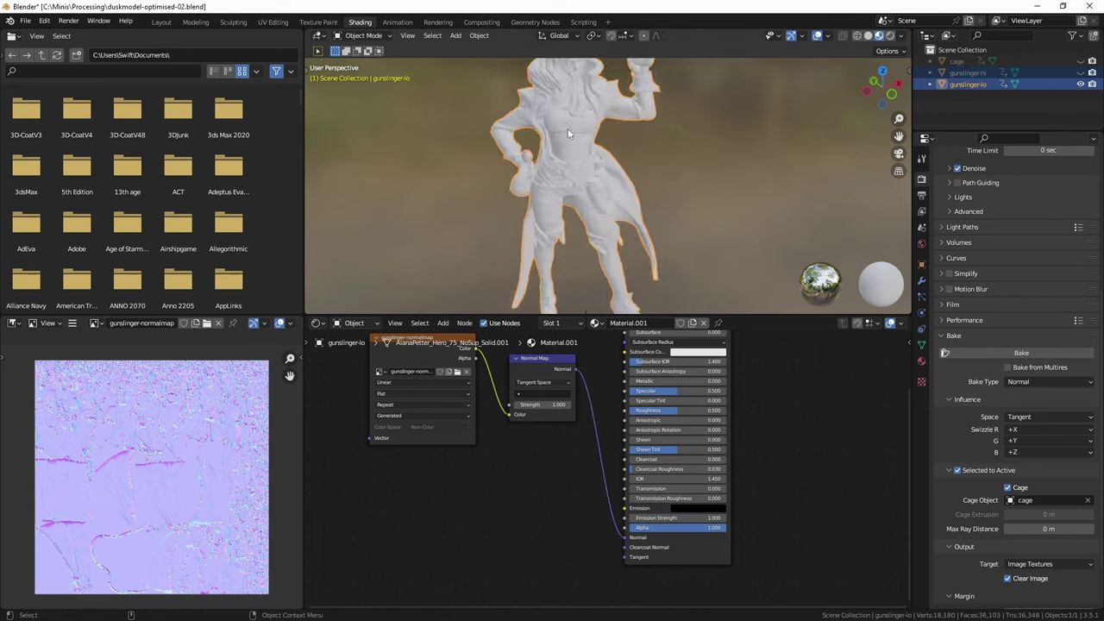
left_click_drag(591, 316, 582, 491)
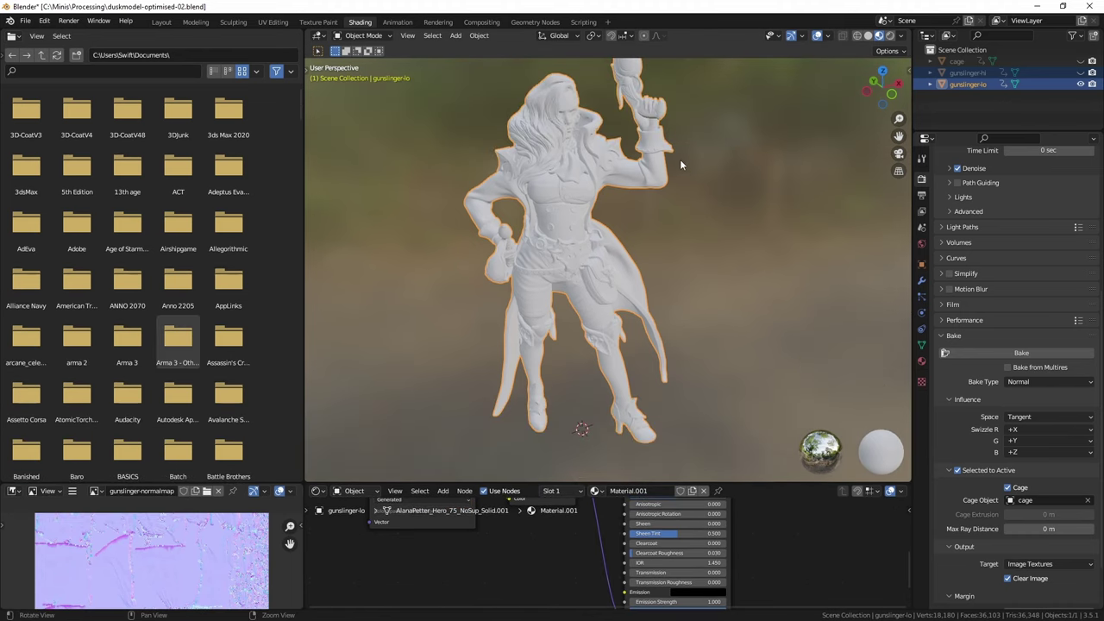
middle_click_drag(656, 362, 690, 310)
scroll(536, 287, "up", 6)
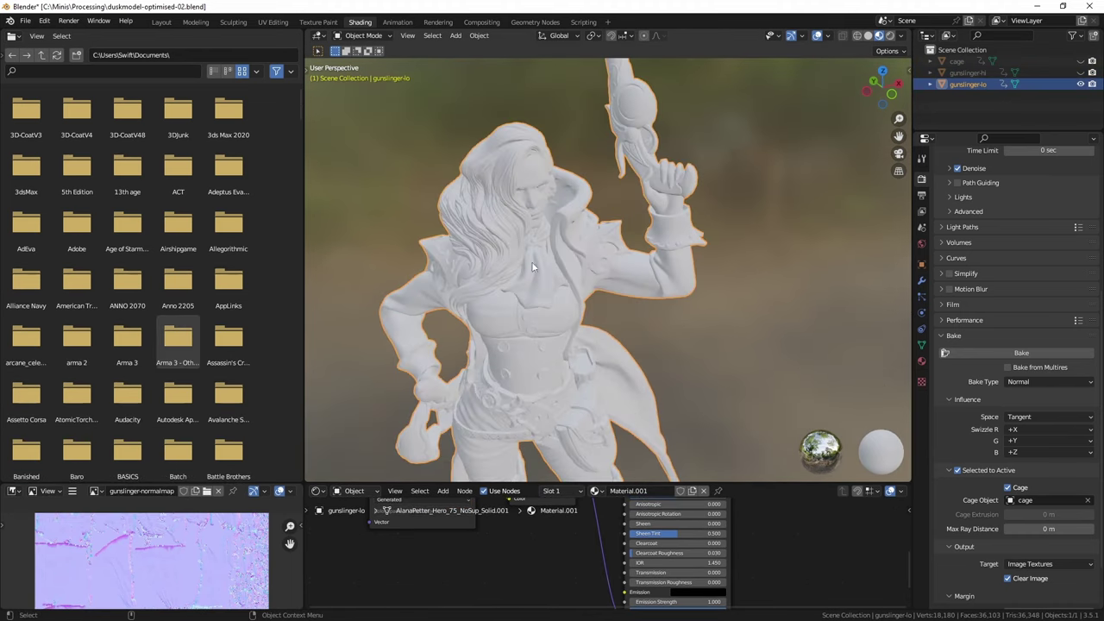
scroll(577, 278, "down", 4)
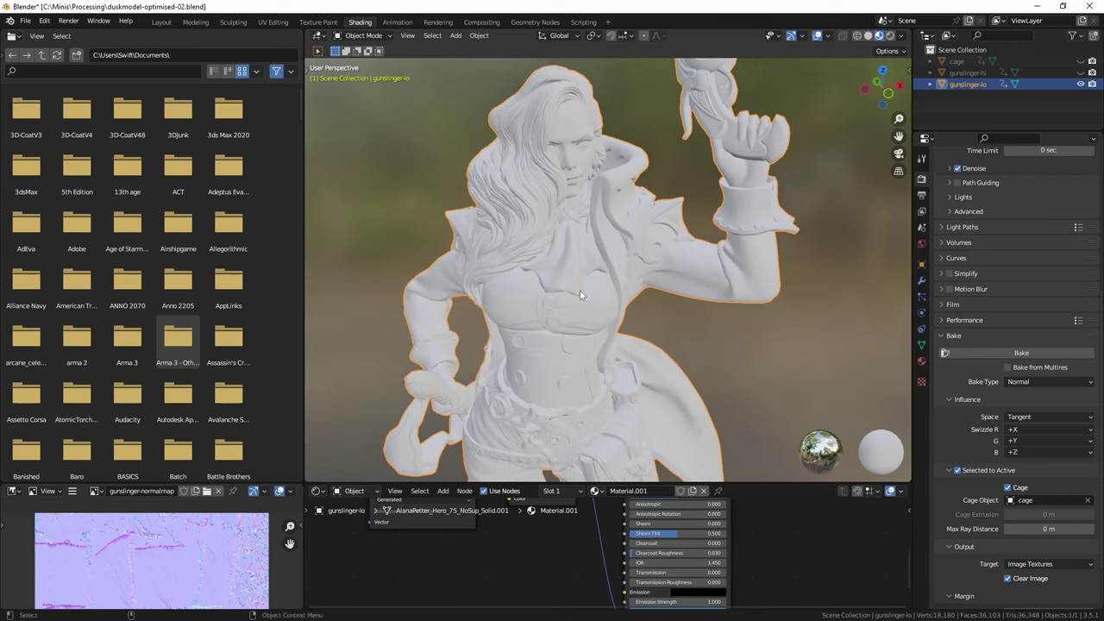
middle_click_drag(574, 286, 597, 466)
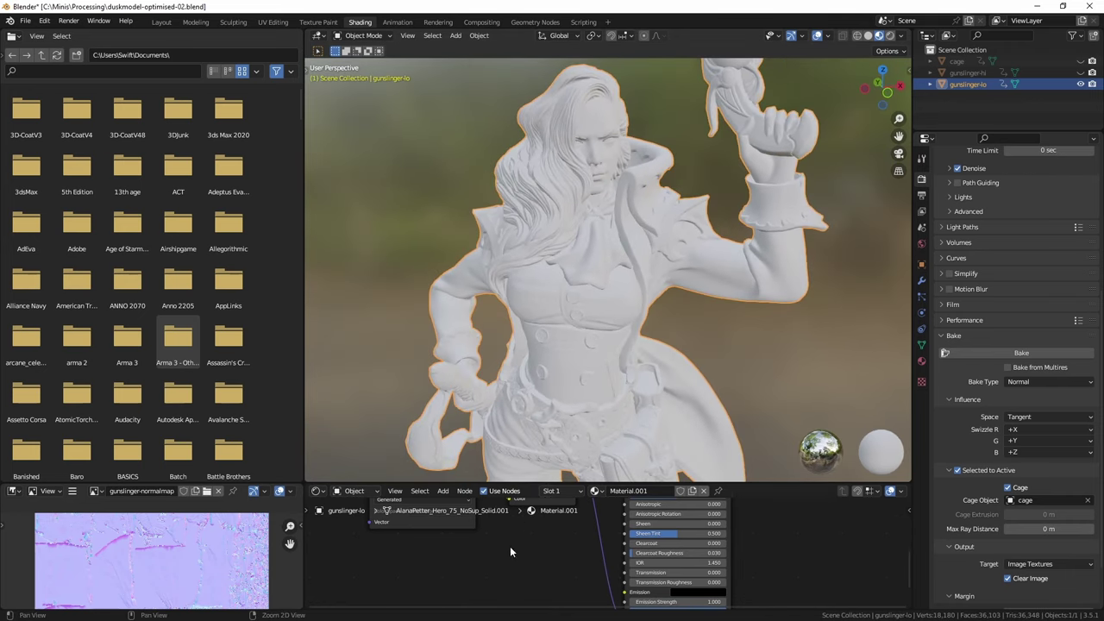
- Unlink the gunslinger-normalmap texture from the Normal Map node and relink it to compare the model without and with baked detail
middle_click_drag(510, 546, 552, 620)
left_click_drag(470, 532, 479, 587)
scroll(509, 567, "down", 3, "shift")
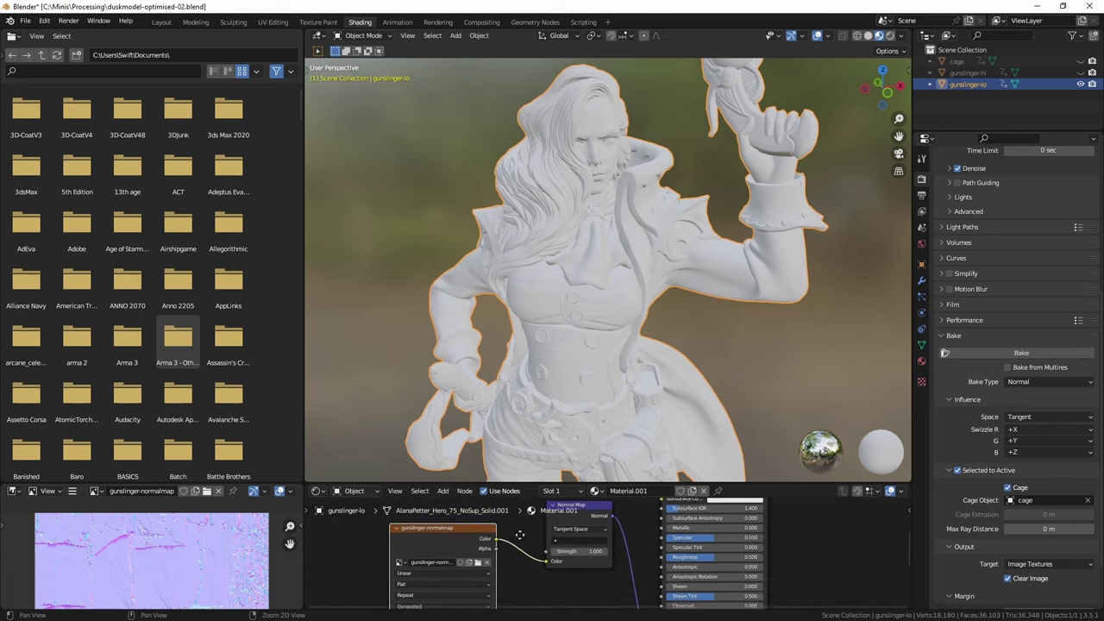
left_click_drag(546, 549, 547, 545)
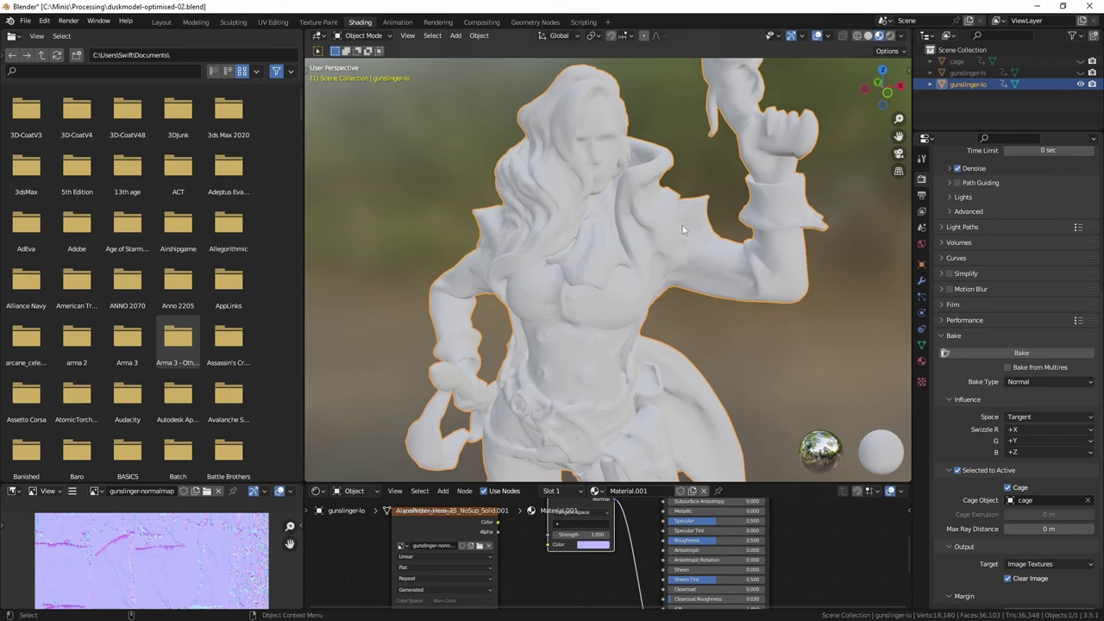
left_click_drag(501, 525, 545, 545)
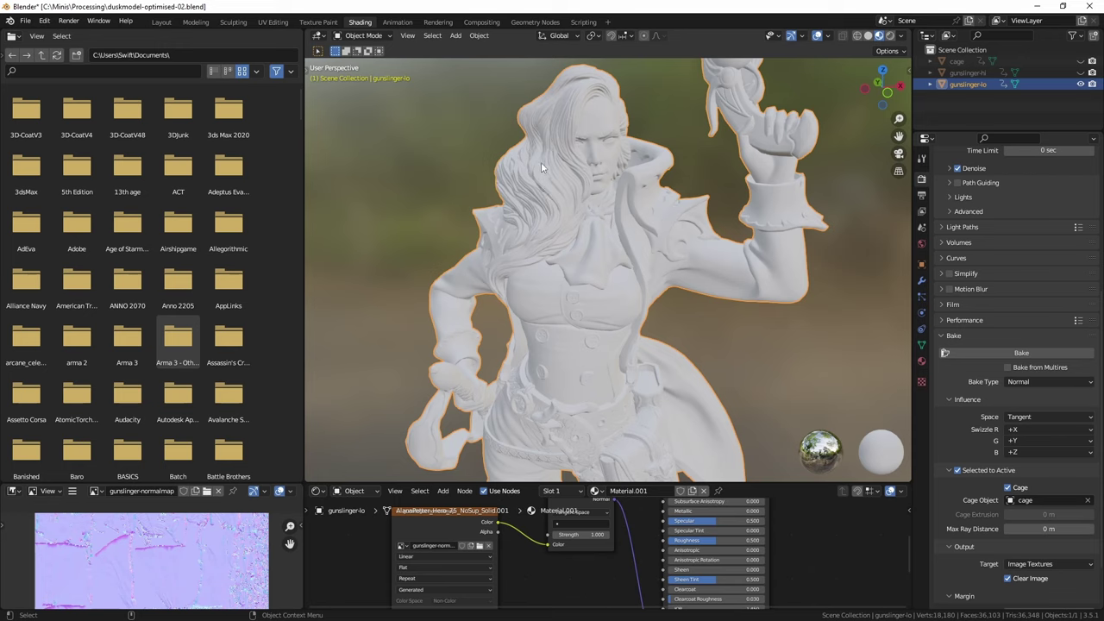
- Switch to the Texture Paint workspace and show the whole gunslinger-lo model in Material Preview shading
left_click(317, 22)
middle_click_drag(603, 281, 735, 300)
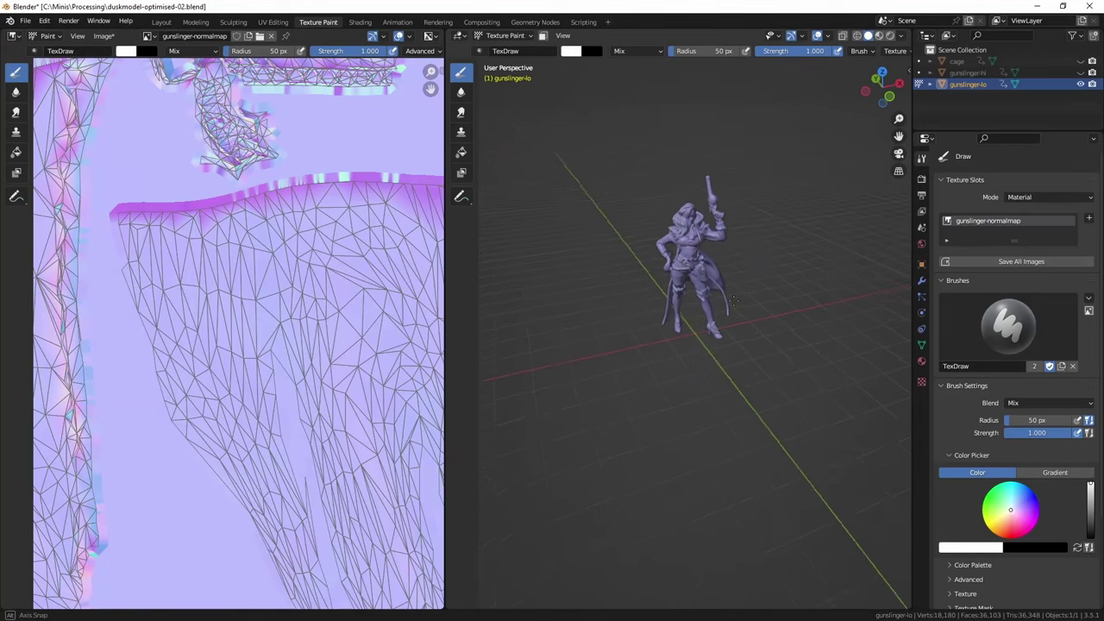
scroll(734, 300, "up", 6)
scroll(759, 276, "down", 3)
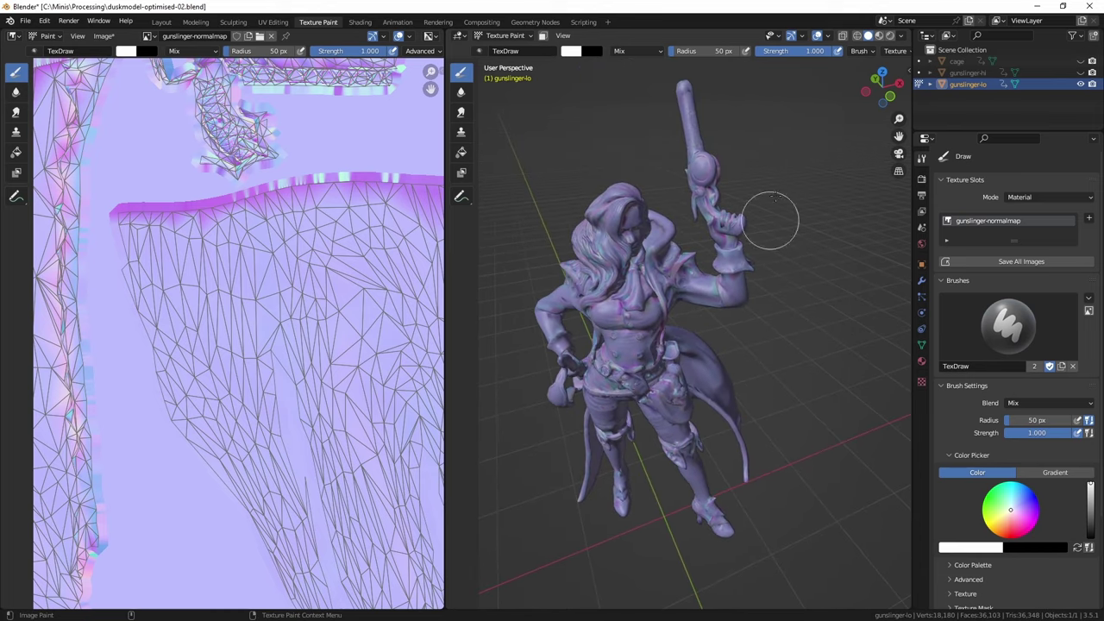
left_click(882, 36)
middle_click_drag(730, 358, 759, 347)
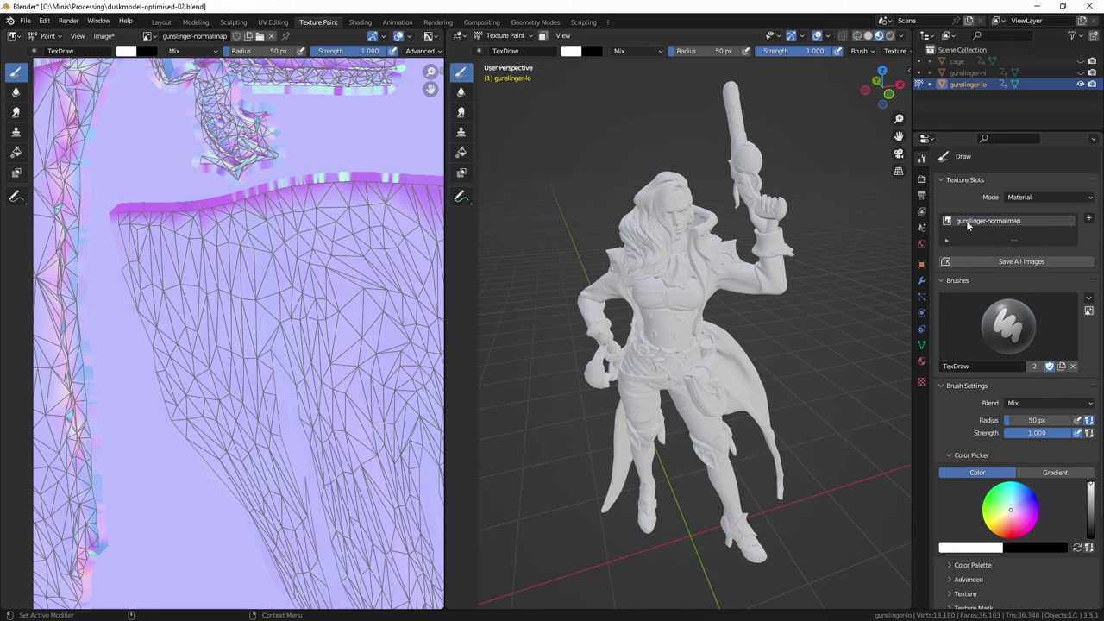
- Add a Base Color paint slot with a blank 4096 x 4096 px image, keeping the name Material.001 Base Color
left_click(1089, 221)
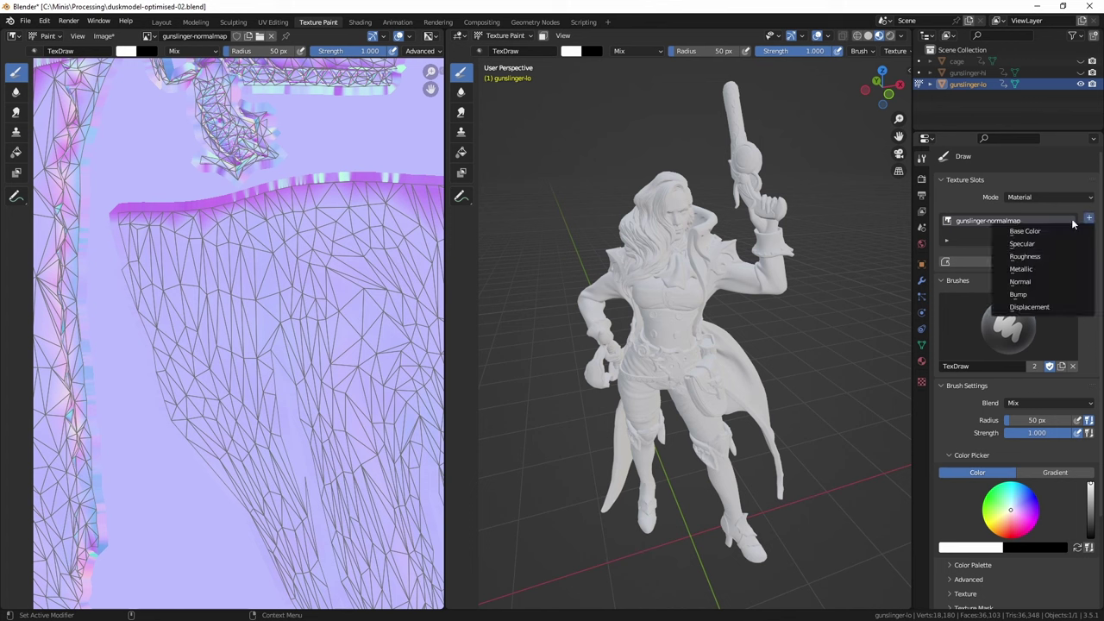
left_click(1024, 231)
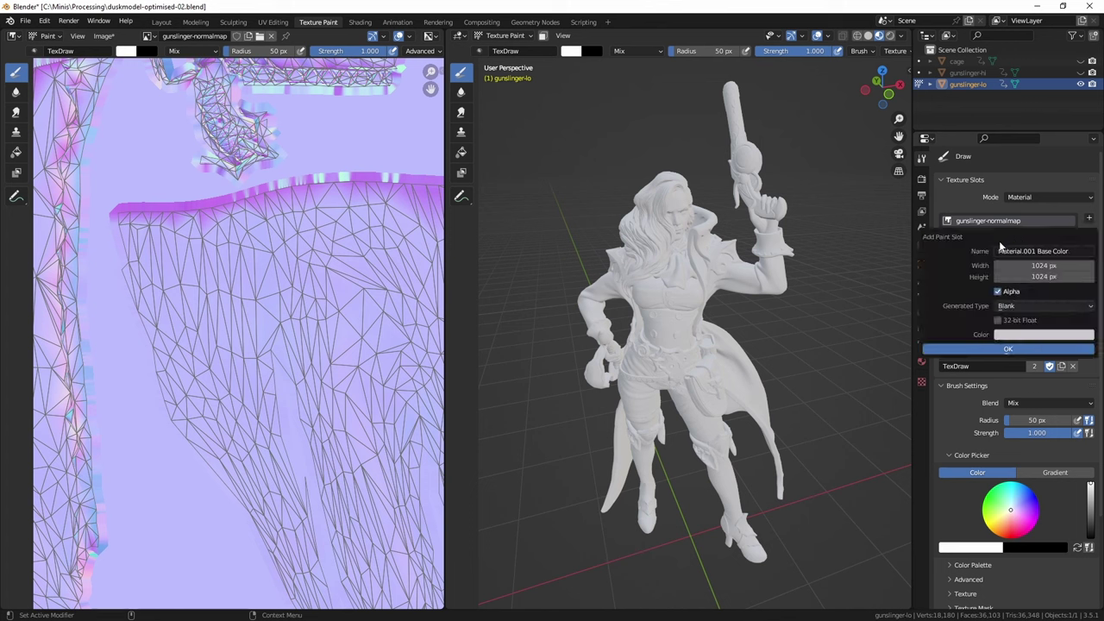
left_click(1036, 265)
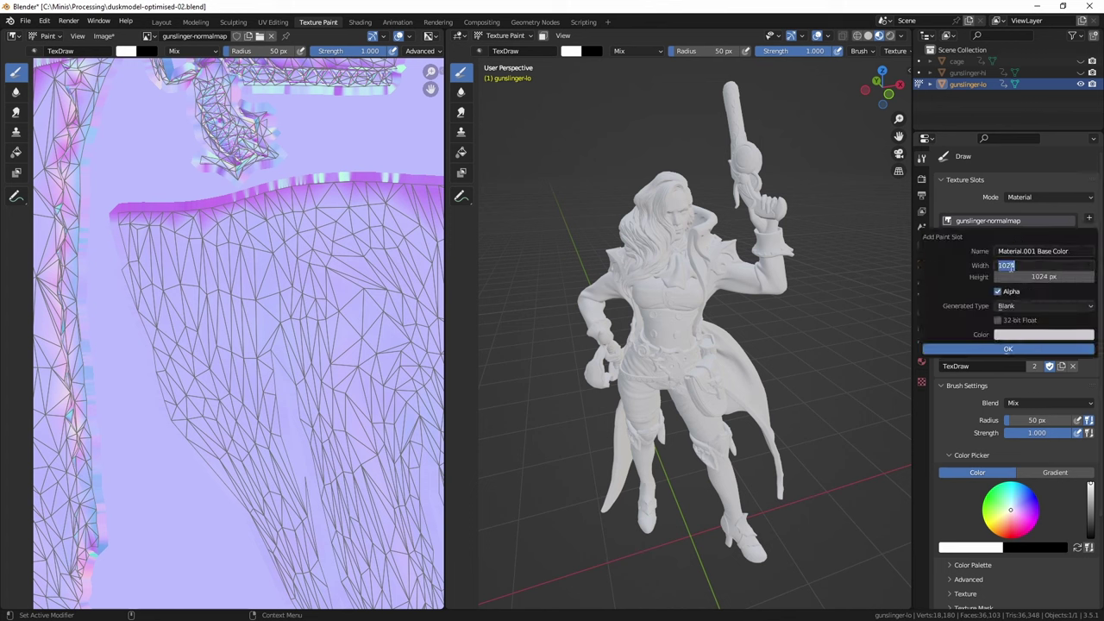
type("4096")
key("Tab")
type("4")
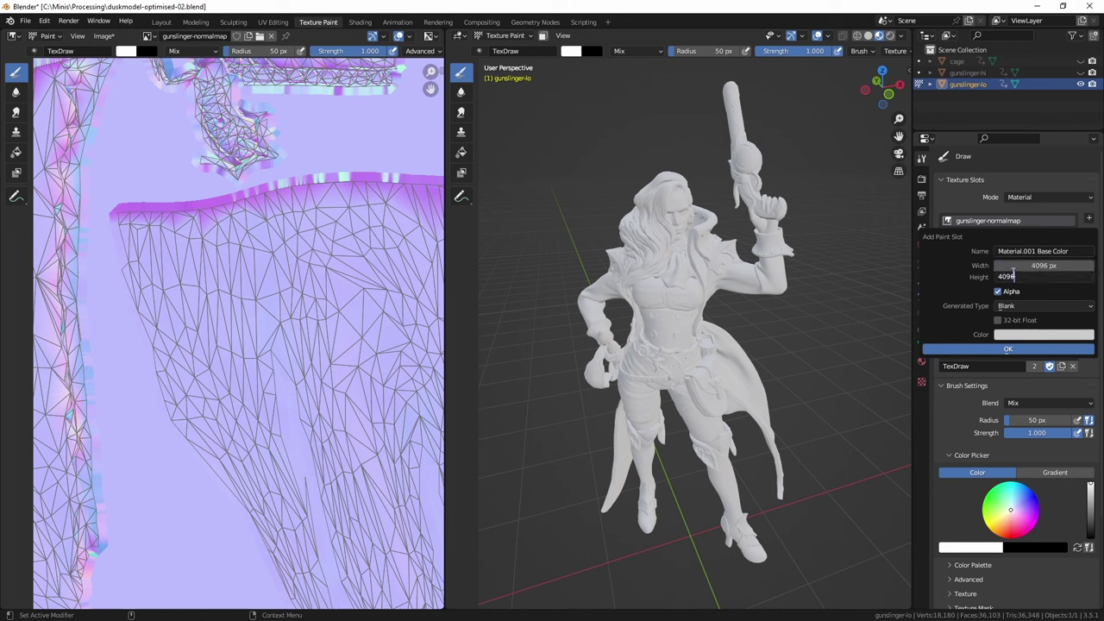
key("Tab")
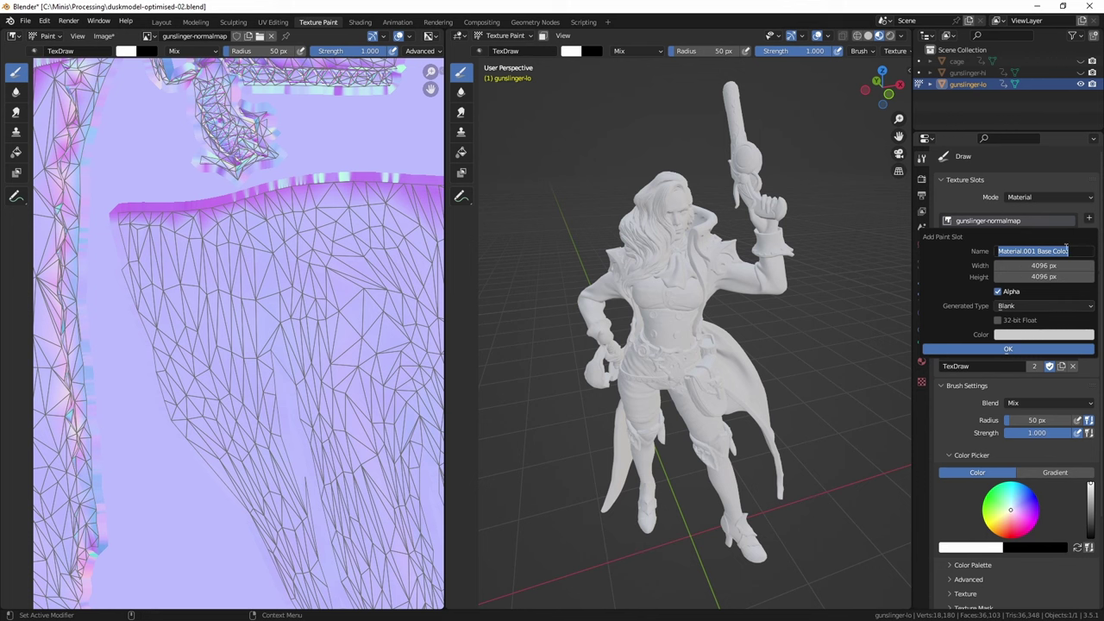
left_click(988, 349)
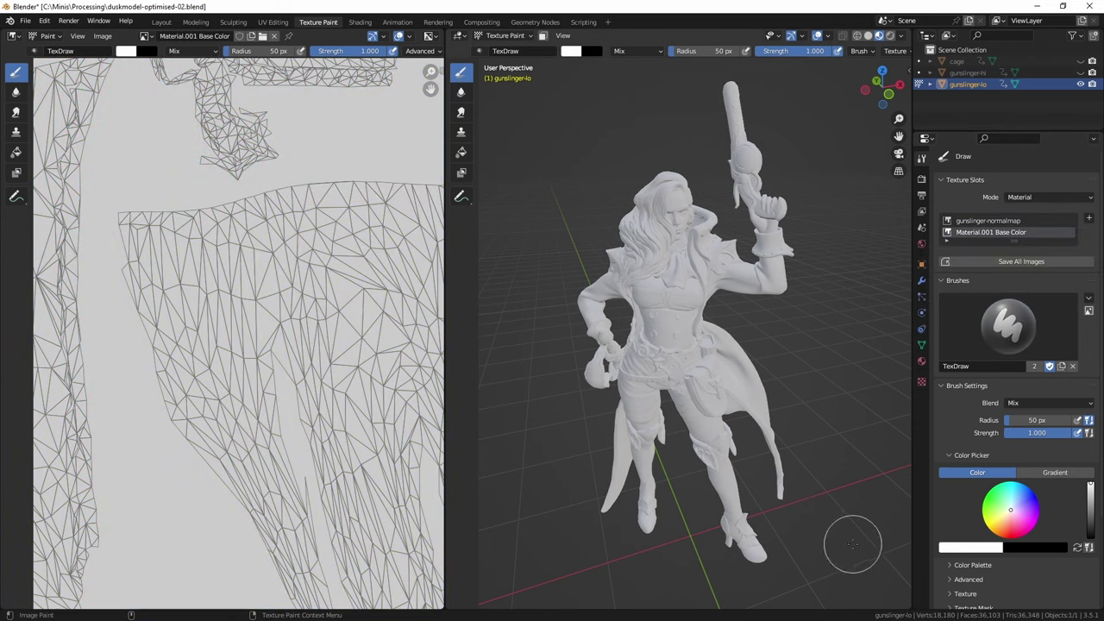
- Set the brush colour to dark red and paint a patch on the side of the figure's hair in the 3D viewport
left_click_drag(1017, 523, 1007, 534)
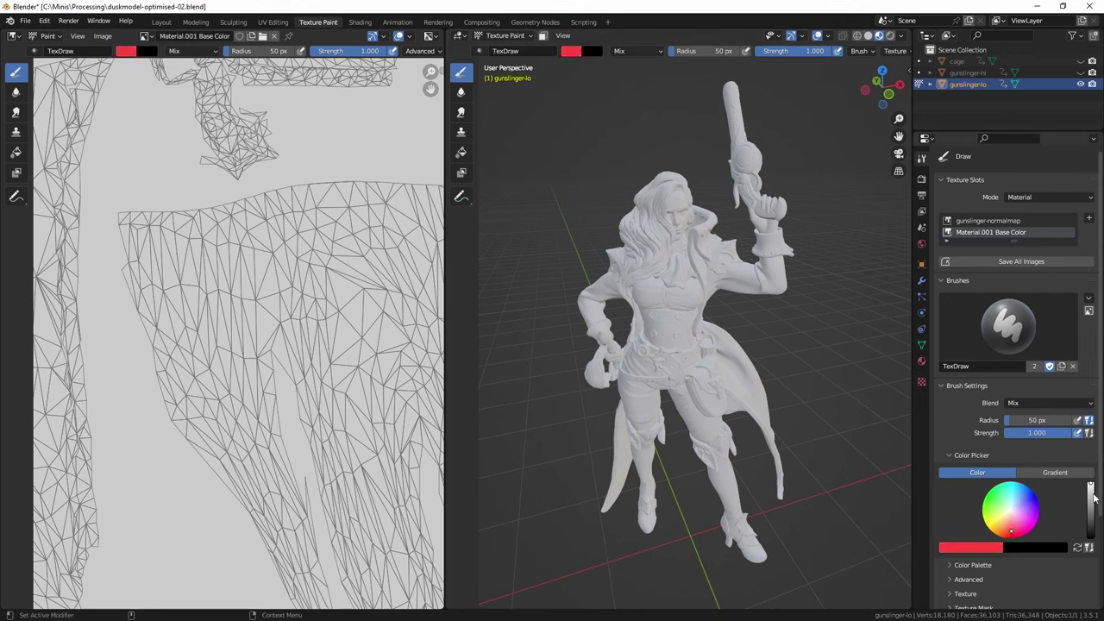
left_click_drag(1091, 489, 1077, 504)
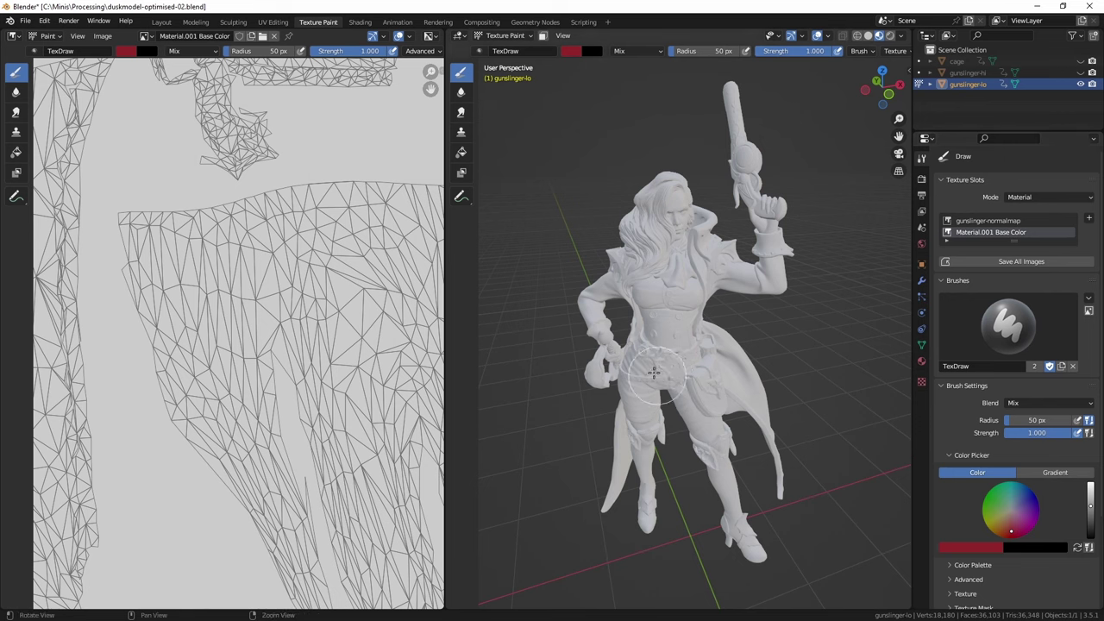
middle_click_drag(657, 376, 674, 384)
scroll(701, 274, "up", 5)
middle_click_drag(701, 275, 792, 215)
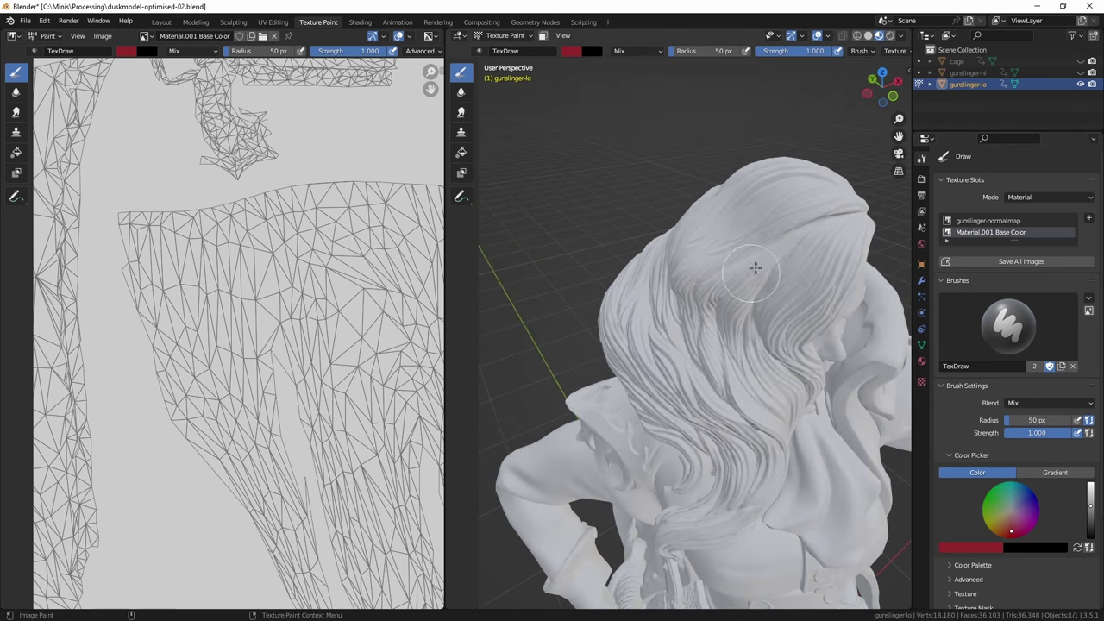
mouse_move(792, 215)
left_mouse_down()
mouse_move(704, 276)
mouse_move(690, 370)
mouse_move(730, 429)
mouse_move(693, 374)
mouse_move(717, 290)
mouse_move(751, 274)
mouse_move(722, 402)
mouse_move(791, 253)
mouse_move(759, 322)
mouse_move(763, 311)
mouse_move(754, 416)
mouse_move(711, 410)
left_mouse_up()
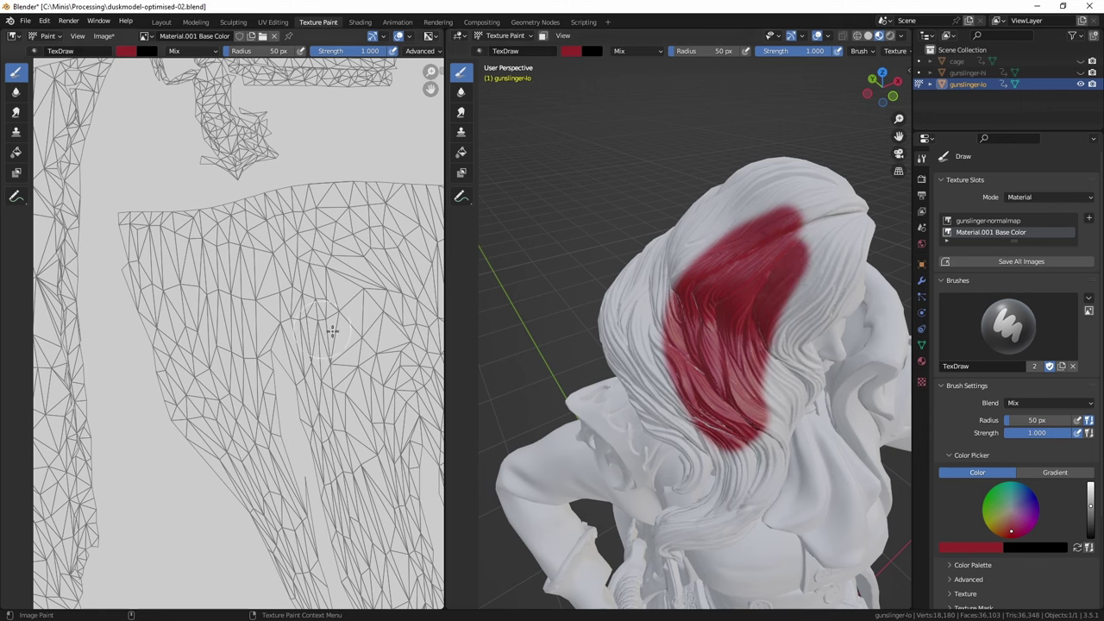
- Set the brush colour to dark blue and paint along the upper edge of the lower-left UV island on the base colour image
scroll(783, 359, "down", 5)
scroll(258, 328, "down", 6)
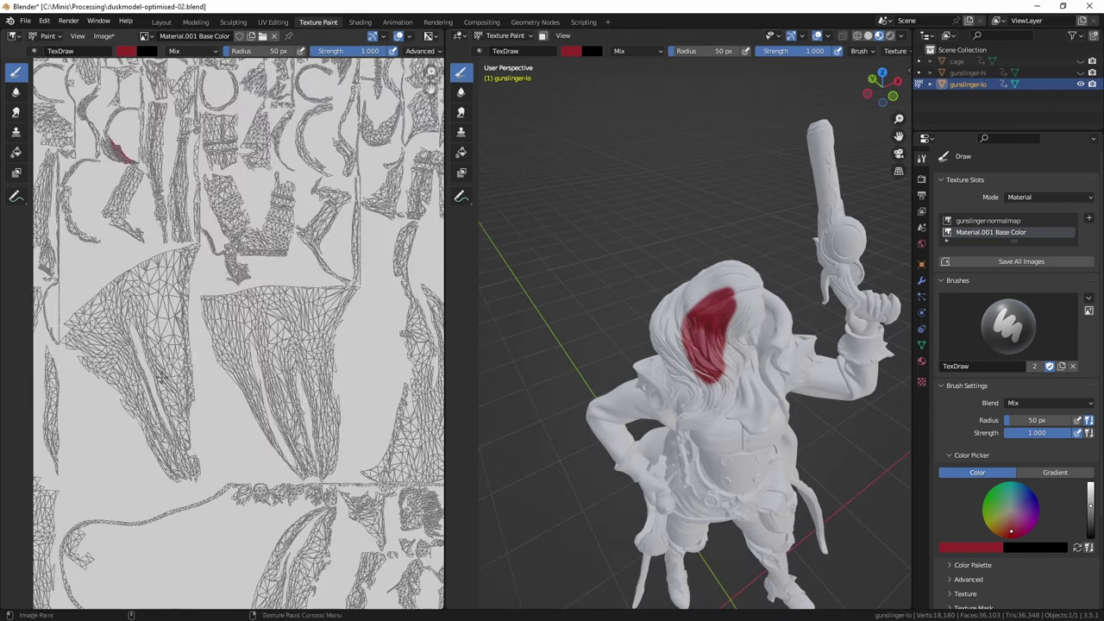
scroll(294, 345, "up", 5)
scroll(377, 326, "down", 3)
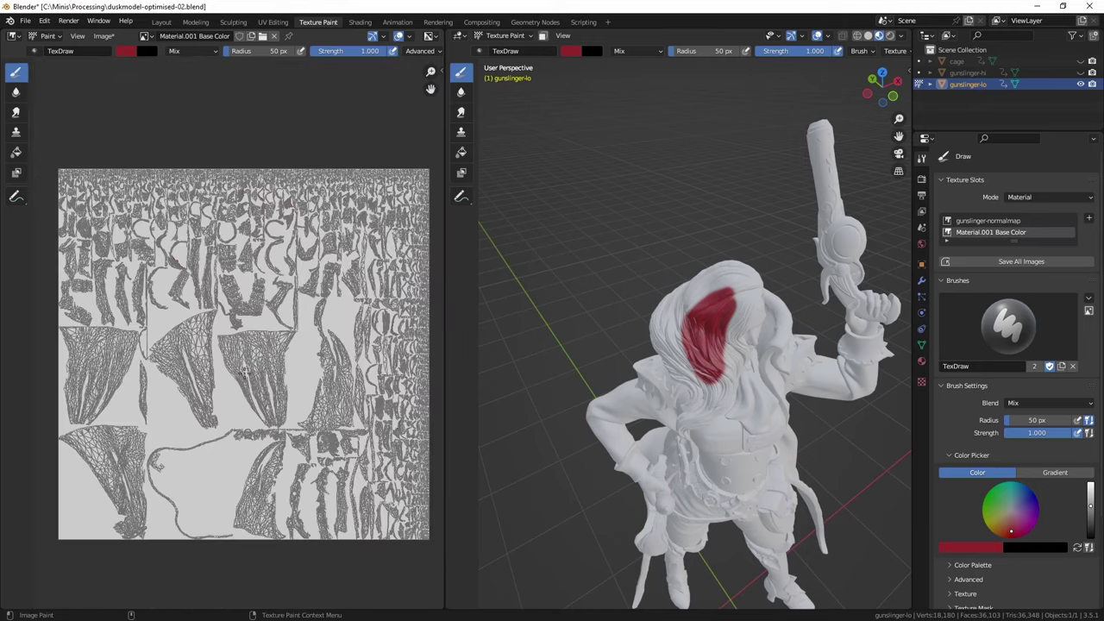
left_click_drag(1028, 506, 1027, 497)
scroll(291, 347, "up", 4)
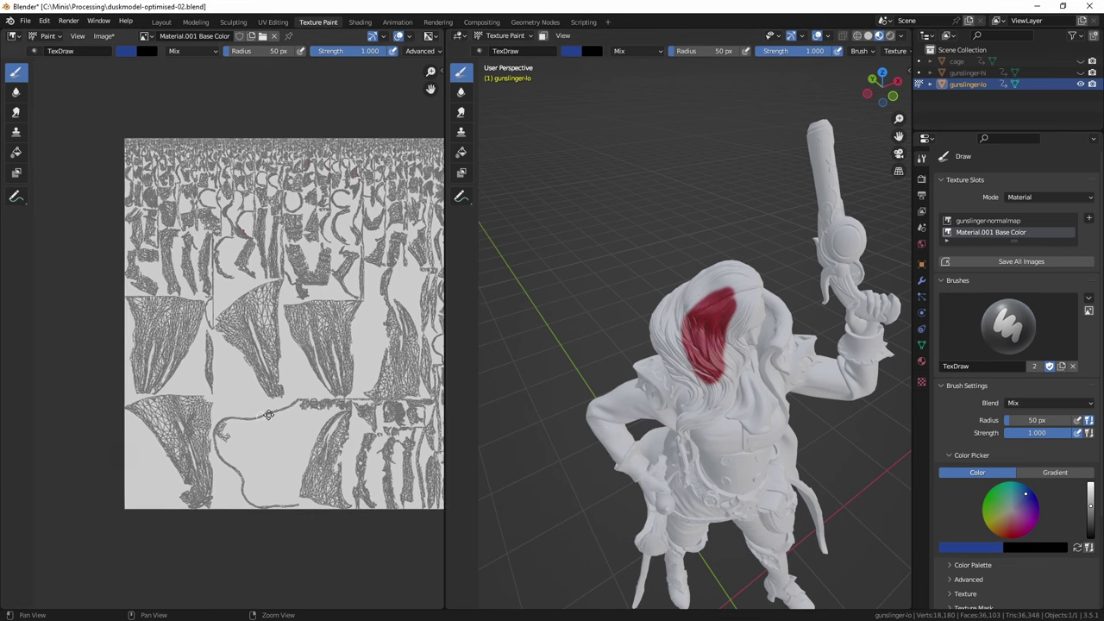
scroll(290, 347, "up", 1)
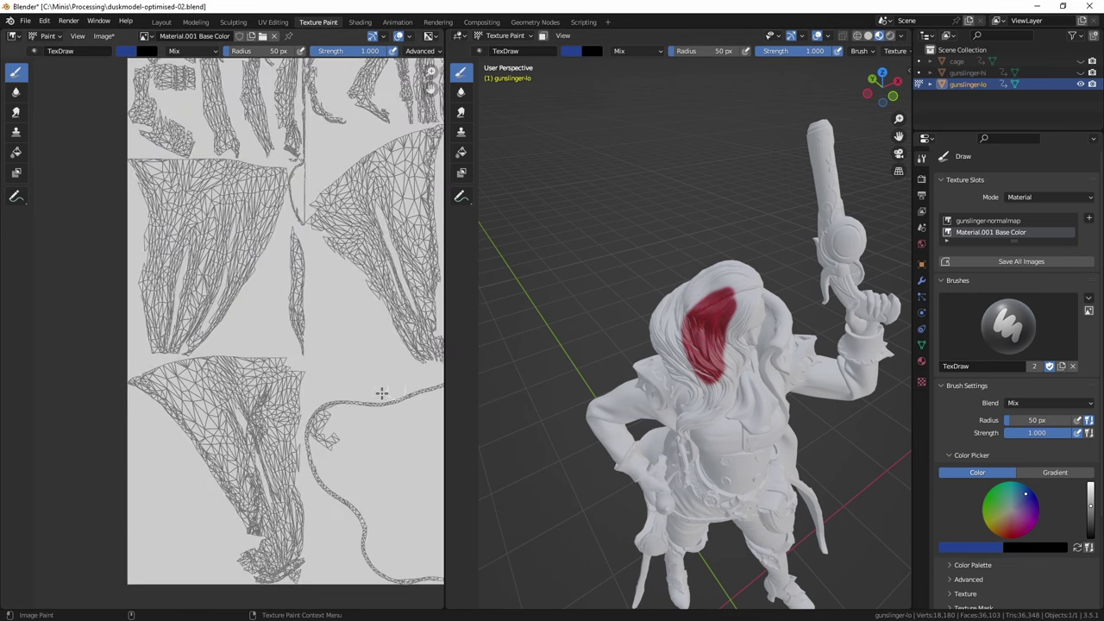
scroll(234, 393, "down", 3)
scroll(224, 401, "up", 2)
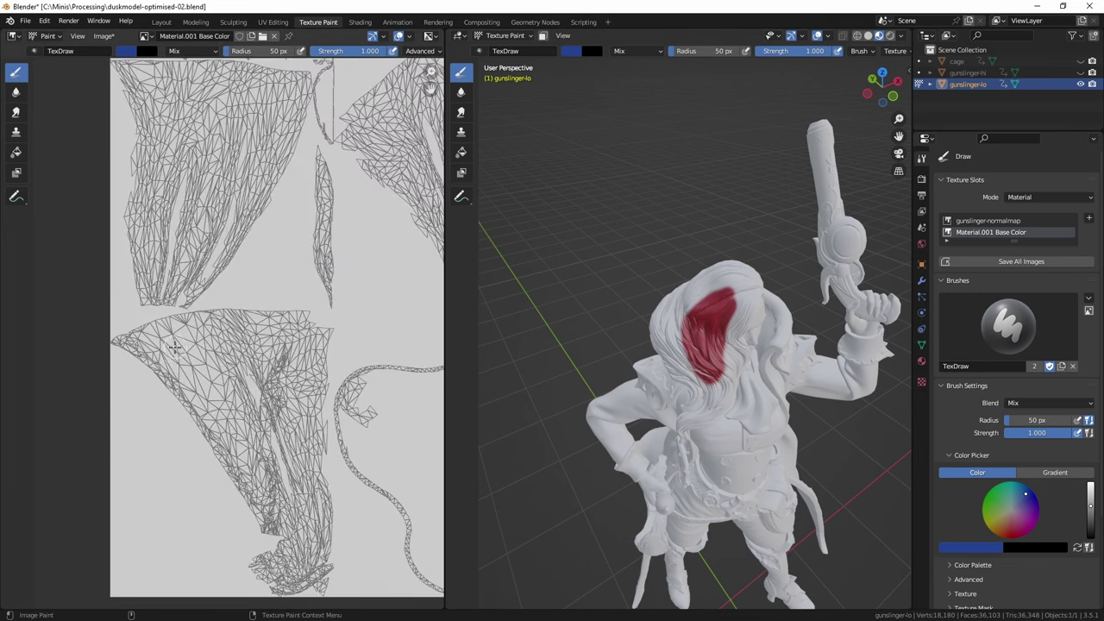
mouse_move(104, 337)
left_mouse_down()
mouse_move(309, 309)
mouse_move(318, 329)
mouse_move(261, 365)
left_mouse_up()
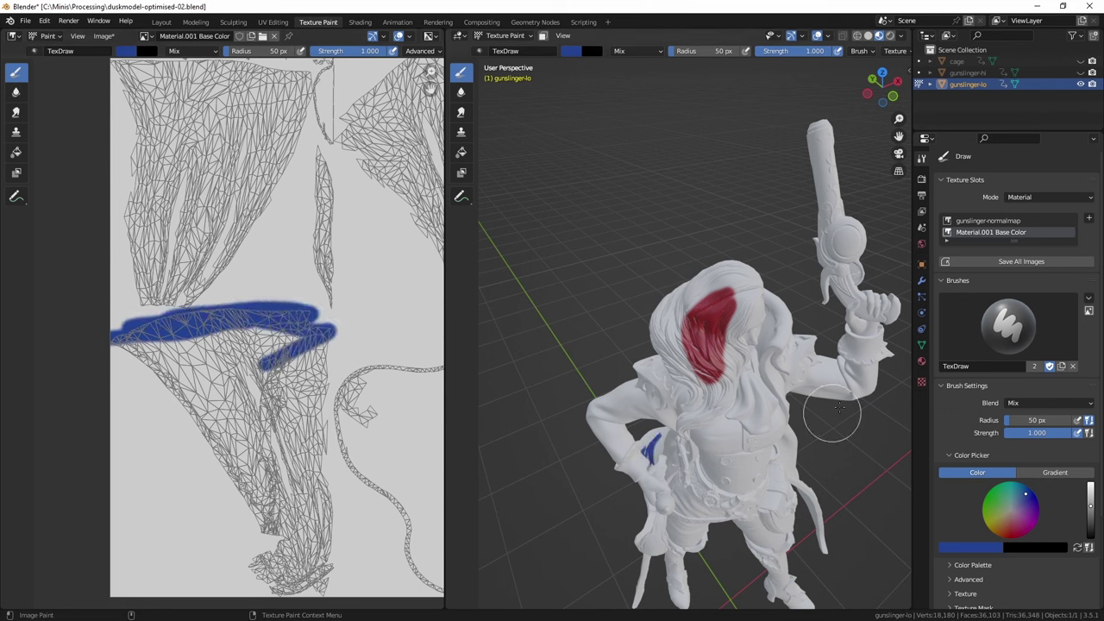
- Set the TexDraw brush radius to 247 px
left_click(1031, 420)
type("247")
key("Return")
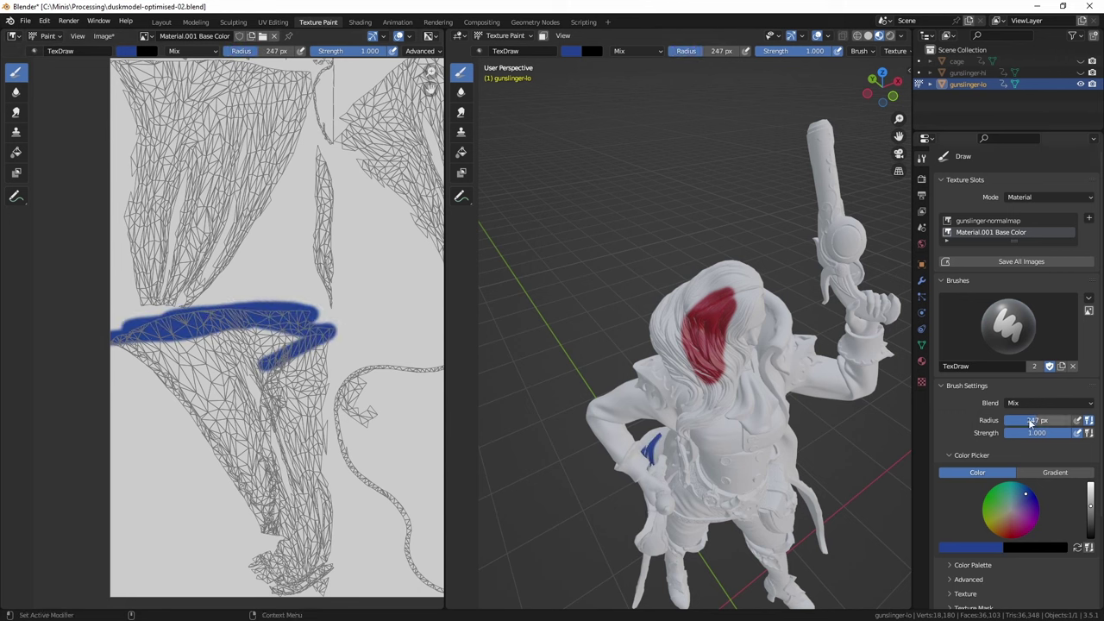
- Fill the rest of the lower-left UV island on the base colour image with dark blue
mouse_move(251, 362)
left_mouse_down()
mouse_move(209, 412)
mouse_move(272, 513)
mouse_move(285, 577)
mouse_move(312, 576)
mouse_move(293, 466)
mouse_move(306, 337)
mouse_move(252, 340)
mouse_move(229, 373)
mouse_move(222, 361)
mouse_move(270, 441)
mouse_move(212, 363)
mouse_move(272, 421)
mouse_move(294, 406)
left_mouse_up()
mouse_move(655, 483)
middle_mouse_down()
mouse_move(684, 498)
mouse_move(595, 490)
middle_mouse_up()
scroll(315, 354, "down", 3)
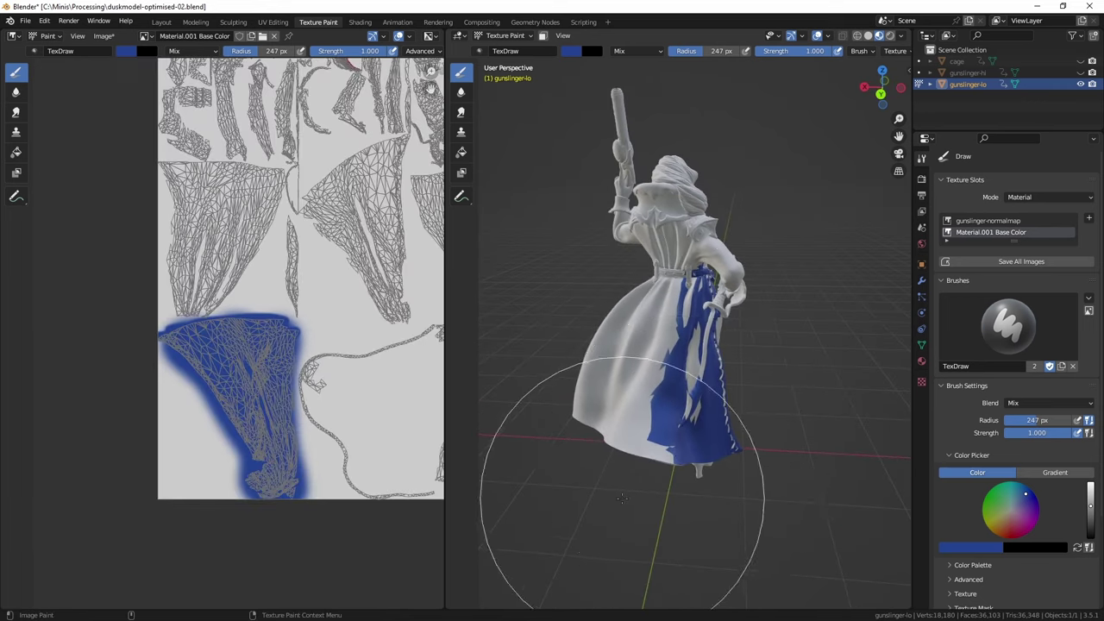
- Set the brush radius to 62 px and paint dark blue over the middle of the coat skirt's back
scroll(590, 483, "up", 4)
mouse_move(592, 451)
middle_mouse_down()
mouse_move(675, 458)
mouse_move(578, 372)
middle_mouse_up()
key("f")
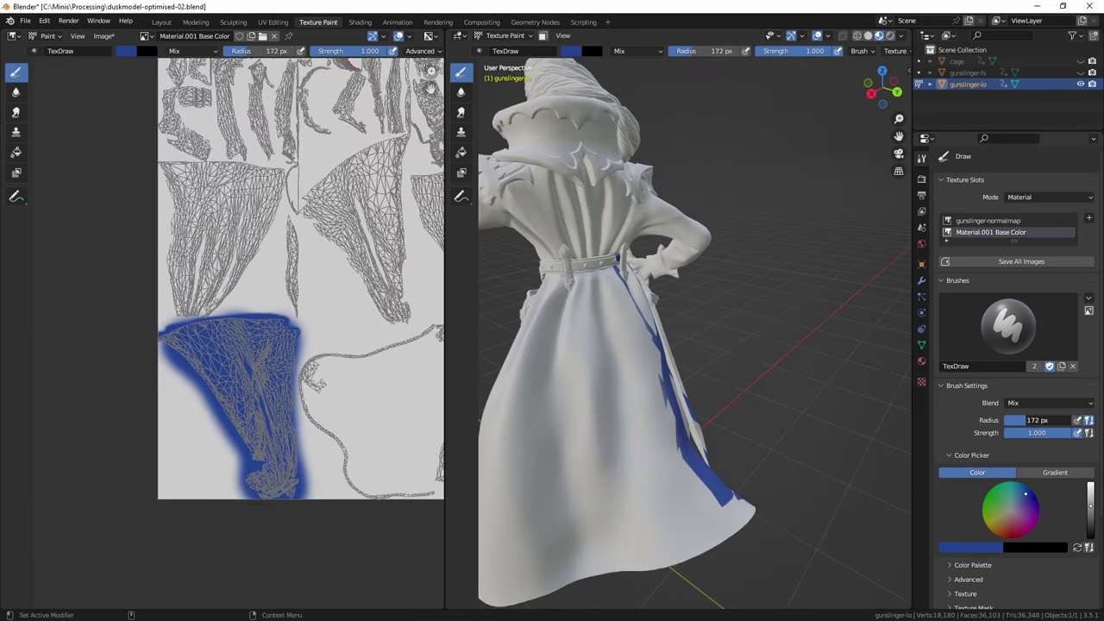
left_click(578, 373)
mouse_move(578, 373)
left_mouse_down()
mouse_move(629, 475)
mouse_move(645, 482)
mouse_move(516, 496)
mouse_move(566, 441)
left_mouse_up()
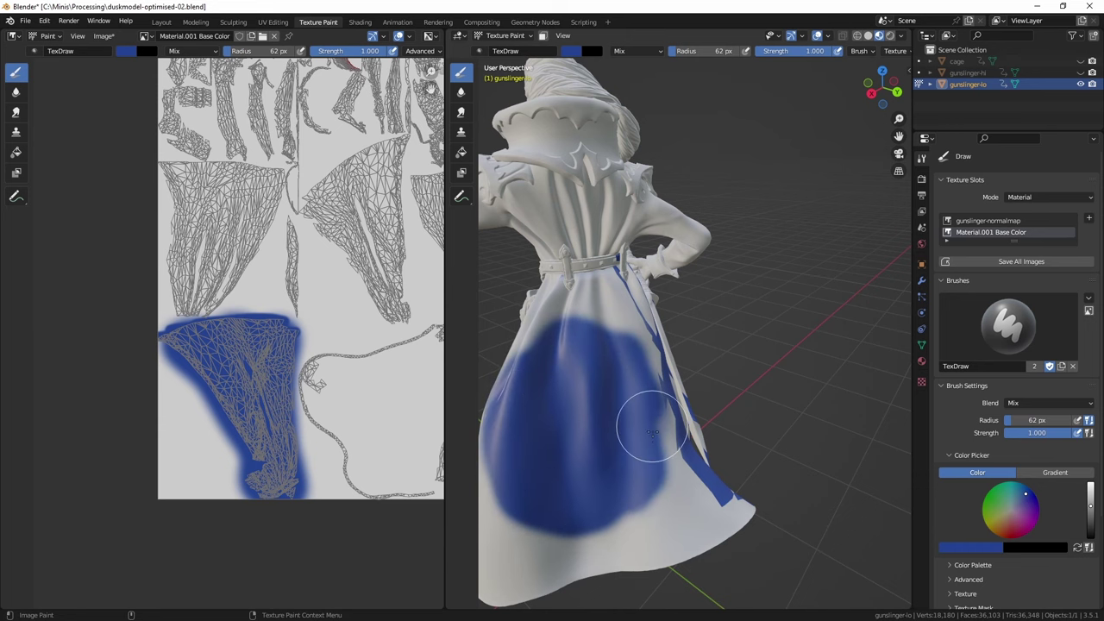
left_click_drag(651, 431, 646, 438)
- Paint dark blue down the side of the coat skirt and across the bare area of its lower back
mouse_move(646, 438)
middle_mouse_down()
mouse_move(700, 410)
mouse_move(690, 362)
middle_mouse_up()
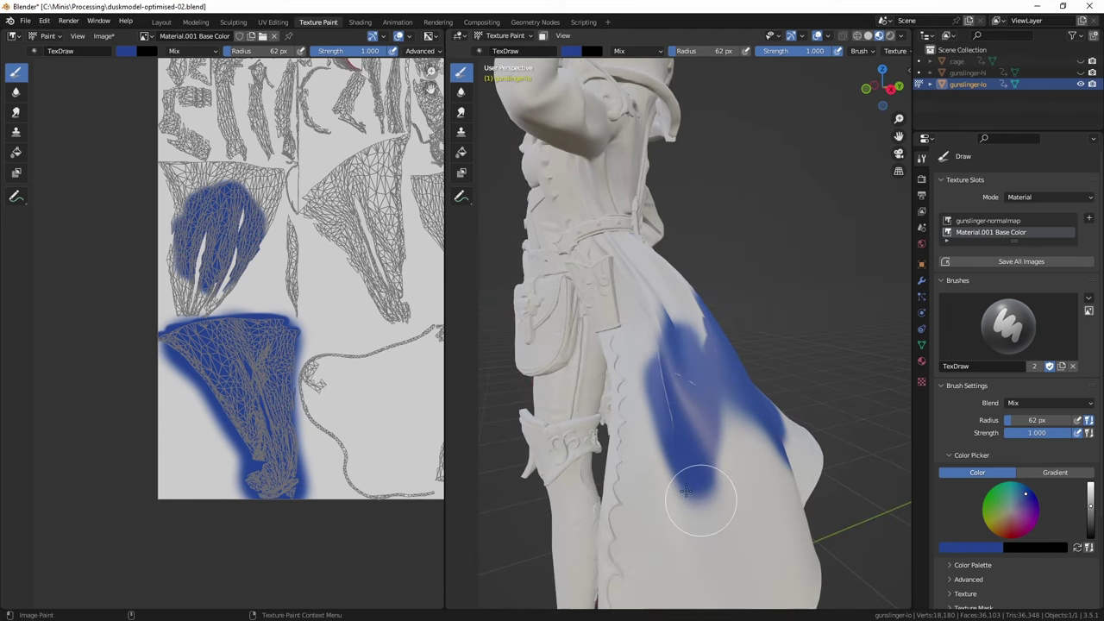
middle_click_drag(702, 506, 652, 352)
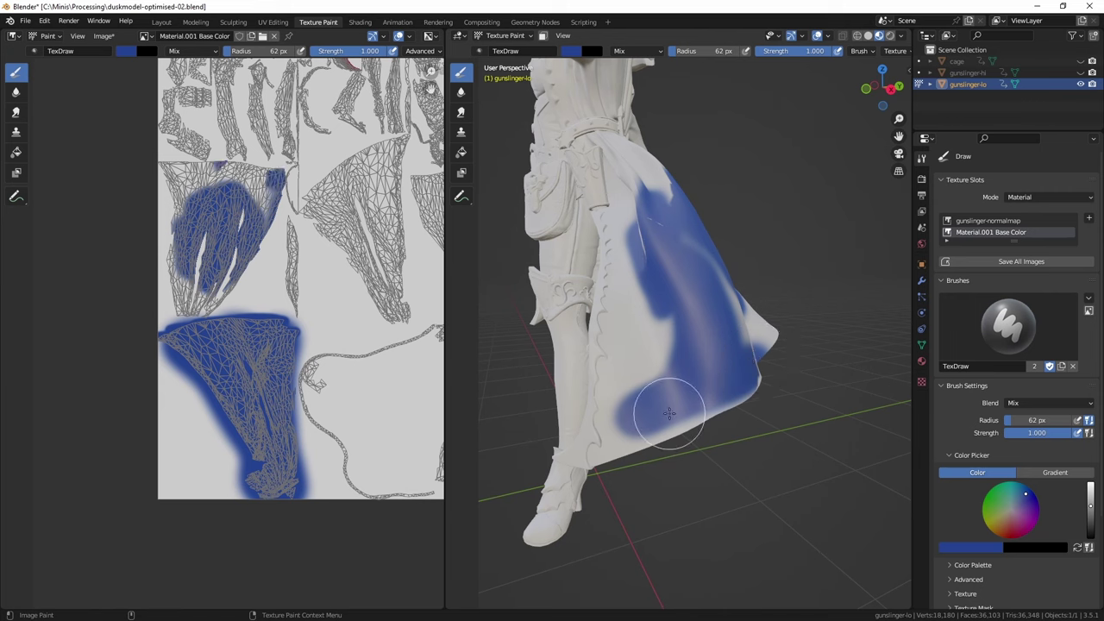
mouse_move(654, 283)
left_mouse_down()
mouse_move(650, 259)
mouse_move(704, 379)
left_mouse_up()
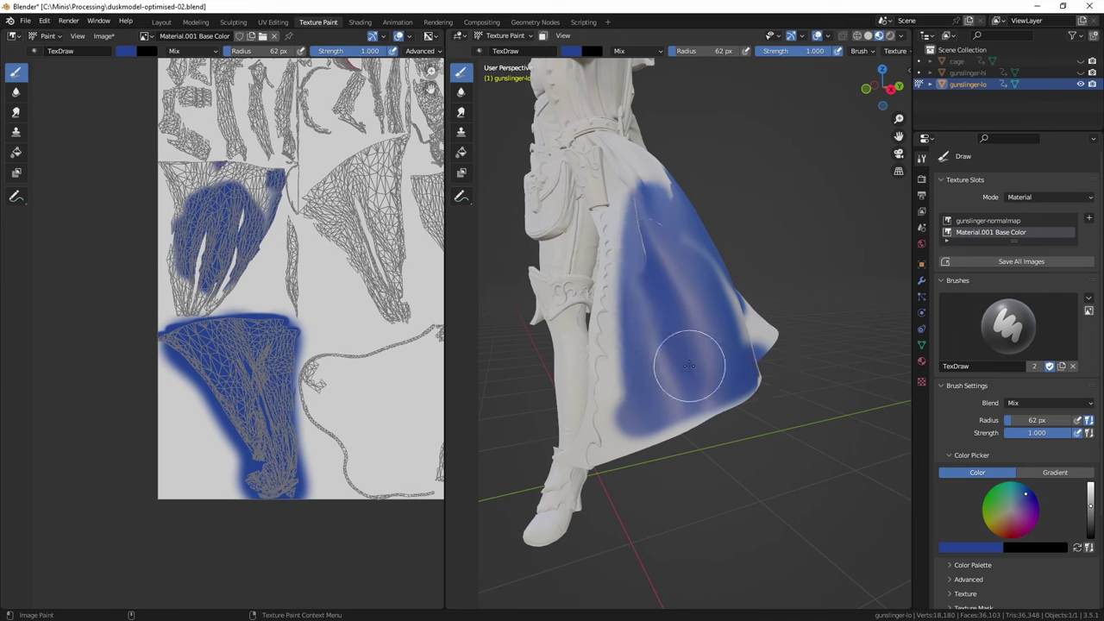
middle_click_drag(690, 365, 631, 362)
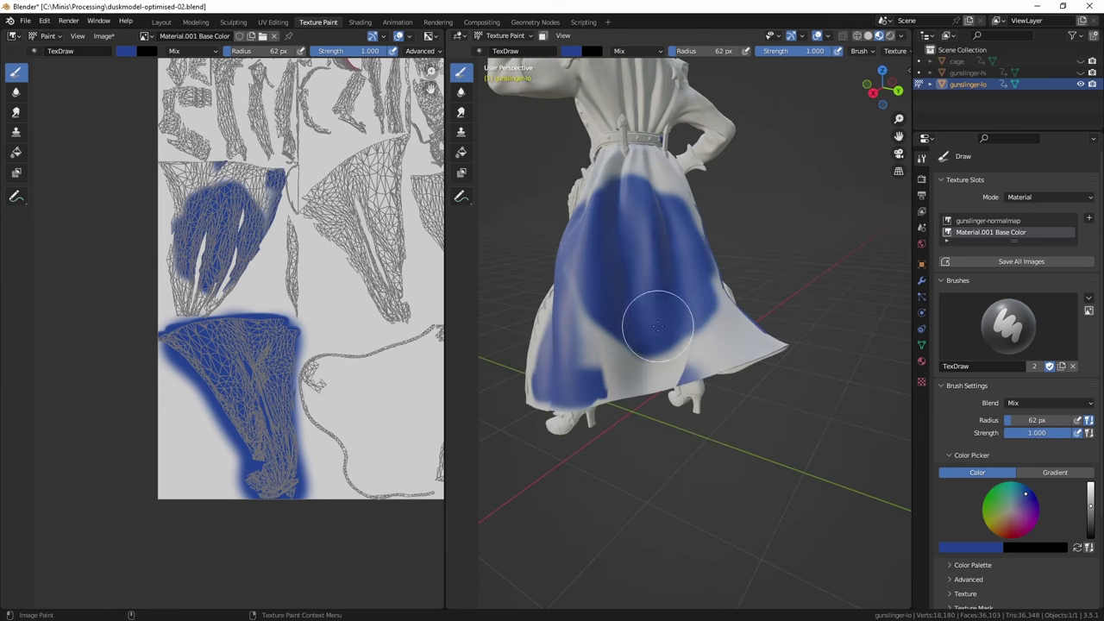
mouse_move(657, 326)
left_mouse_down()
mouse_move(591, 382)
mouse_move(745, 357)
mouse_move(642, 369)
mouse_move(762, 312)
left_mouse_up()
- Extend the dark blue over the coat skirt's remaining folds and hem at the back and up towards the belt
middle_click_drag(762, 313, 570, 362)
mouse_move(647, 375)
left_mouse_down()
mouse_move(616, 358)
mouse_move(780, 224)
mouse_move(721, 298)
mouse_move(726, 278)
left_mouse_up()
mouse_move(726, 279)
middle_mouse_down()
mouse_move(707, 259)
mouse_move(733, 225)
middle_mouse_up()
mouse_move(734, 224)
left_mouse_down()
mouse_move(707, 175)
mouse_move(745, 197)
mouse_move(771, 190)
mouse_move(665, 168)
left_mouse_up()
middle_click_drag(666, 167, 777, 226)
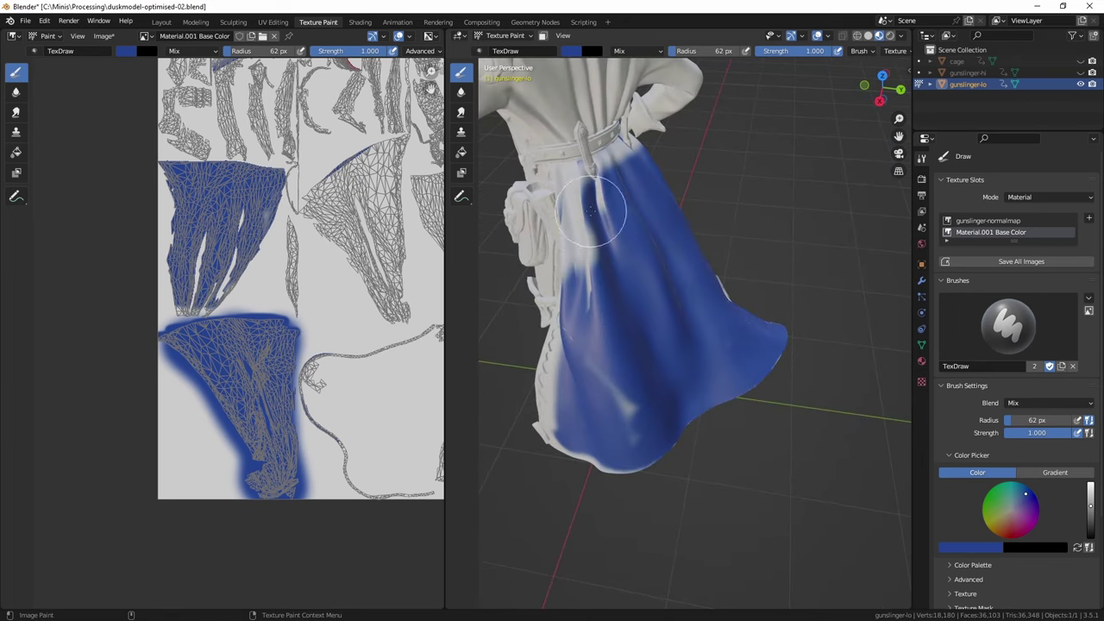
- Paint the white gaps below the belt and the coat skirt's front edge and lower corner dark blue
left_click_drag(591, 209, 604, 233)
middle_click_drag(604, 234, 664, 225)
mouse_move(664, 225)
left_mouse_down()
mouse_move(672, 281)
mouse_move(706, 309)
mouse_move(679, 253)
mouse_move(710, 274)
left_mouse_up()
middle_click_drag(680, 201, 703, 164)
mouse_move(703, 164)
left_mouse_down()
mouse_move(772, 227)
mouse_move(774, 245)
mouse_move(729, 220)
mouse_move(775, 292)
mouse_move(788, 339)
mouse_move(792, 421)
mouse_move(782, 432)
mouse_move(852, 358)
mouse_move(811, 411)
mouse_move(690, 220)
mouse_move(760, 340)
left_mouse_up()
middle_click_drag(752, 341, 638, 285)
left_click_drag(639, 285, 692, 429)
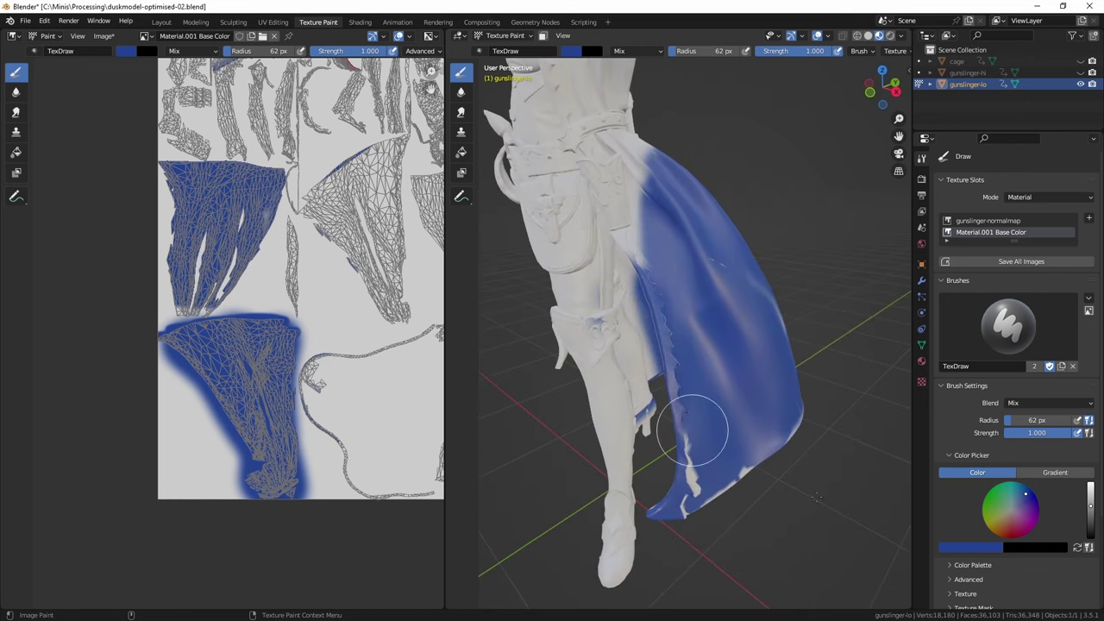
scroll(1025, 453, "down", 2)
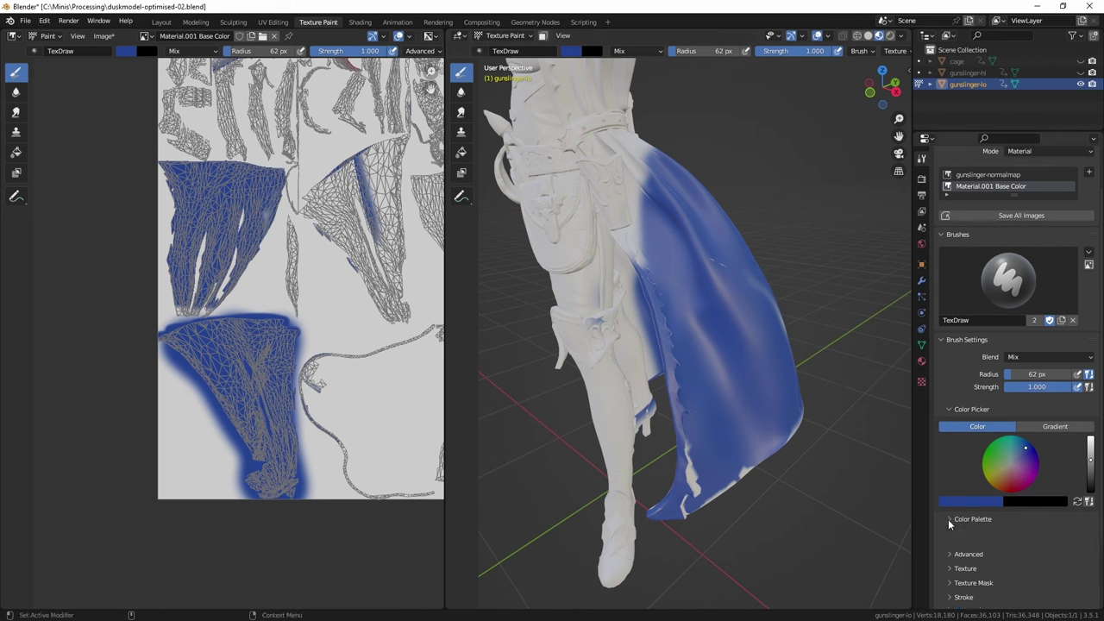
left_click(1042, 429)
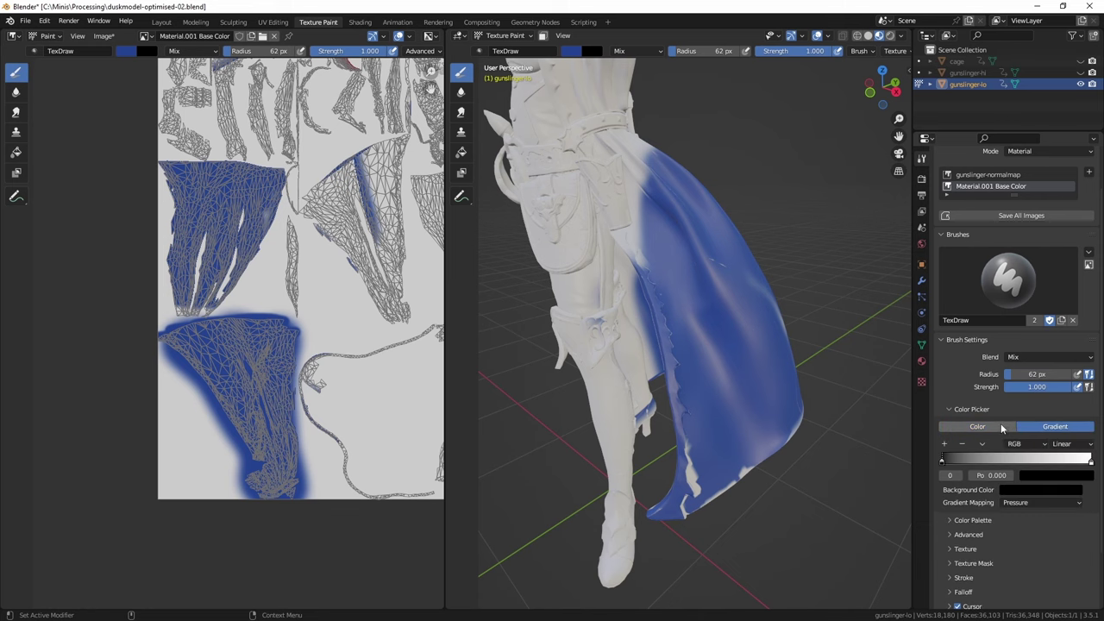
left_click(1001, 429)
- Set the brush radius to 154 px and paint the remaining coat-skirt UV islands and the long thin curved island dark blue on the image
middle_click_drag(701, 432, 630, 374)
scroll(237, 195, "up", 3)
key("f")
left_click(237, 194)
mouse_move(238, 194)
left_mouse_down()
mouse_move(260, 384)
mouse_move(340, 285)
mouse_move(302, 155)
mouse_move(279, 320)
left_mouse_up()
middle_click_drag(279, 320, 285, 414)
mouse_move(284, 414)
left_mouse_down()
mouse_move(284, 468)
mouse_move(303, 464)
mouse_move(308, 370)
left_mouse_up()
middle_click_drag(308, 370, 270, 308)
left_click_drag(271, 308, 291, 315)
middle_click_drag(291, 316, 294, 450)
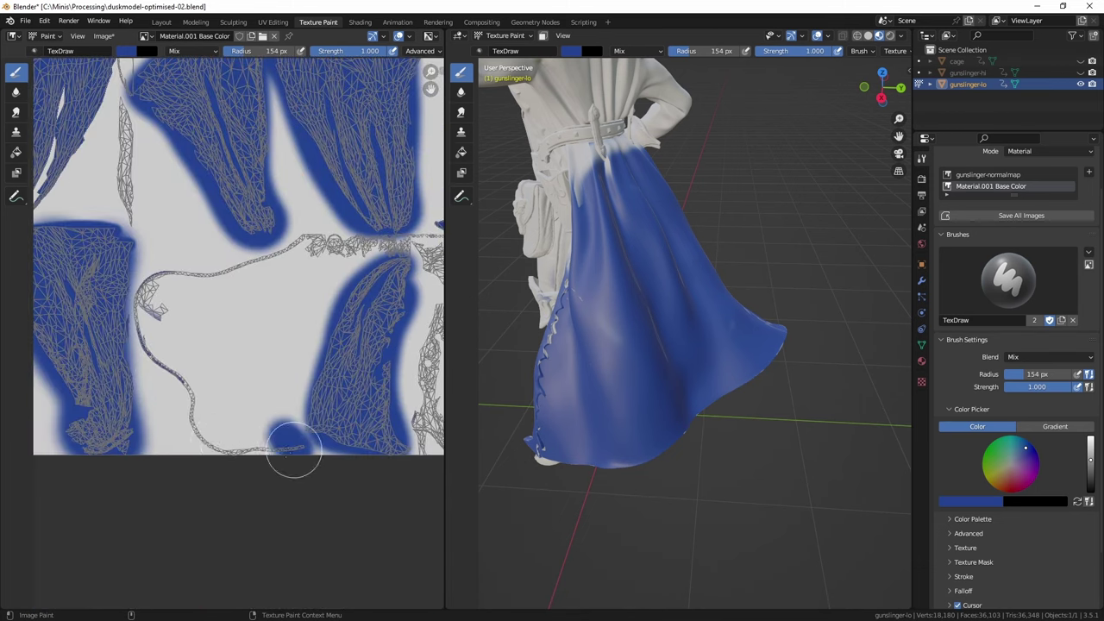
mouse_move(294, 451)
left_mouse_down()
mouse_move(142, 276)
mouse_move(320, 241)
left_mouse_up()
- Set the brush radius to 74 px and paint the upper back and shoulders of the coat dark blue on the model
middle_click_drag(591, 267, 538, 153)
key("f")
left_click(556, 204)
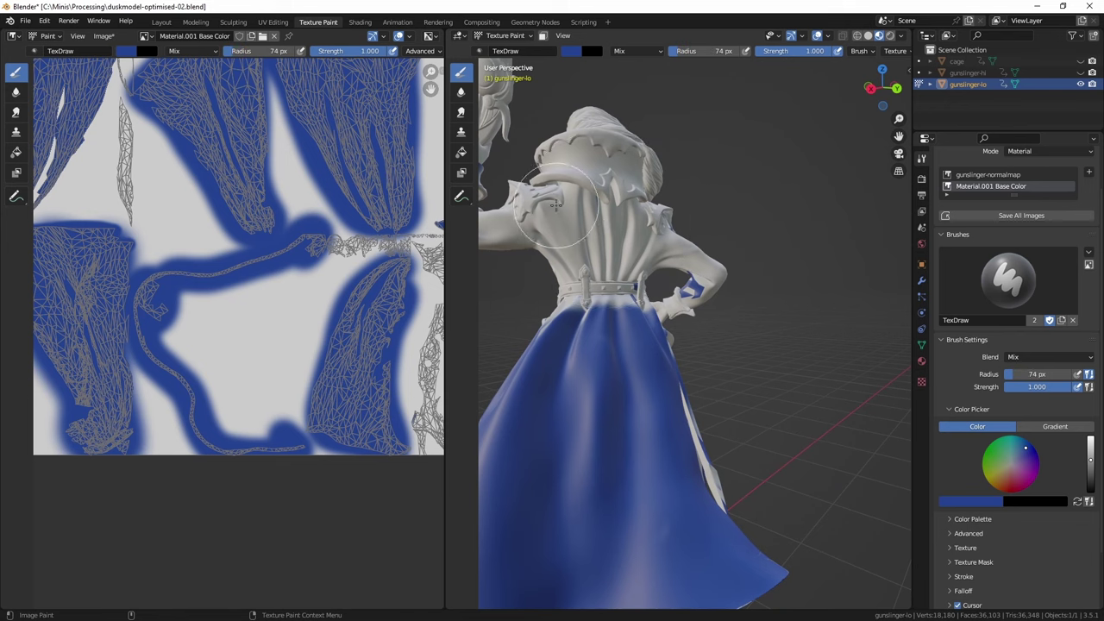
mouse_move(556, 204)
left_mouse_down()
mouse_move(624, 275)
mouse_move(606, 154)
mouse_move(595, 199)
left_mouse_up()
mouse_move(595, 199)
middle_mouse_down()
mouse_move(731, 363)
mouse_move(655, 285)
middle_mouse_up()
mouse_move(656, 285)
left_mouse_down()
mouse_move(733, 259)
mouse_move(802, 406)
mouse_move(880, 345)
left_mouse_up()
- Paint the coat's sleeves, collar and the inside of its skirt dark blue from all sides
mouse_move(880, 345)
middle_mouse_down()
mouse_move(869, 319)
mouse_move(631, 333)
middle_mouse_up()
left_click_drag(631, 333, 555, 198)
middle_click_drag(555, 198, 785, 173)
mouse_move(785, 172)
left_mouse_down()
mouse_move(611, 317)
mouse_move(604, 118)
left_mouse_up()
mouse_move(604, 118)
middle_mouse_down()
mouse_move(772, 388)
mouse_move(671, 363)
mouse_move(716, 321)
mouse_move(784, 458)
mouse_move(806, 451)
mouse_move(707, 259)
mouse_move(759, 263)
middle_mouse_up()
middle_click_drag(753, 168, 732, 226)
middle_click_drag(766, 296, 704, 369)
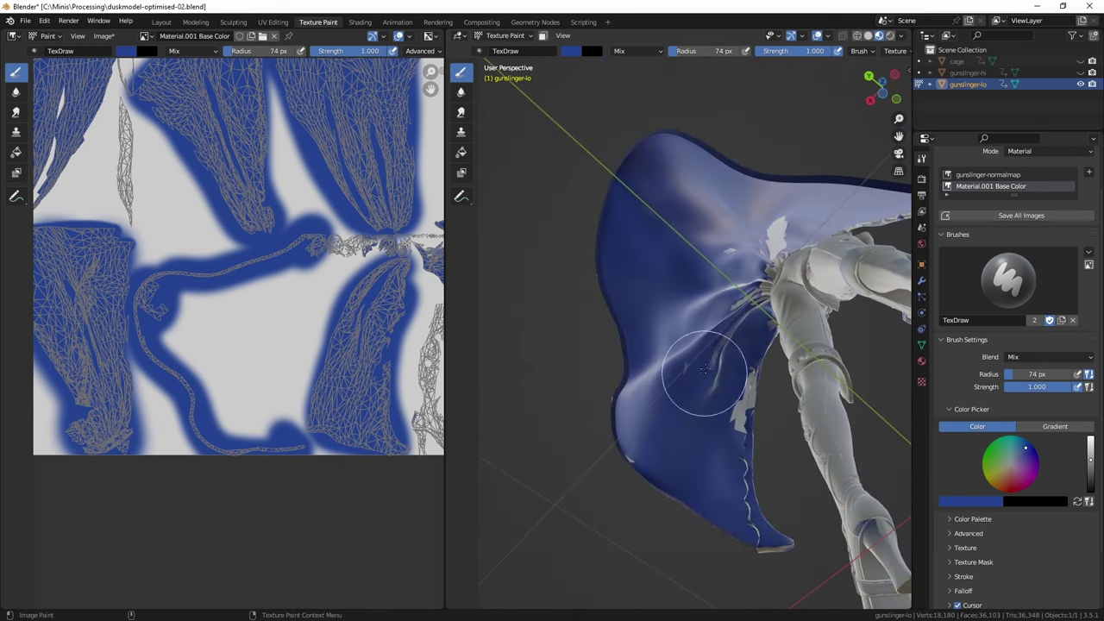
- Switch the brush colour to dark red and paint all of the figure's hair
middle_click_drag(607, 443, 729, 138)
middle_click_drag(744, 194, 632, 289)
scroll(691, 145, "up", 4)
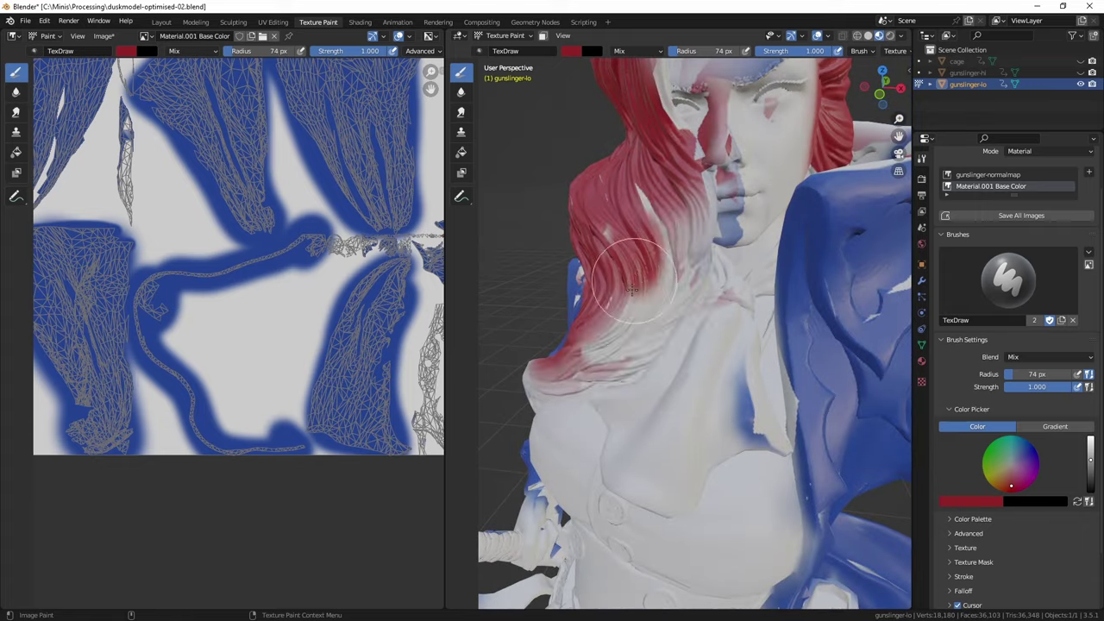
middle_click_drag(686, 220, 647, 212)
- Set the brush colour to a bright pale cream and paint the face and the belt buckle area
left_click(1008, 466)
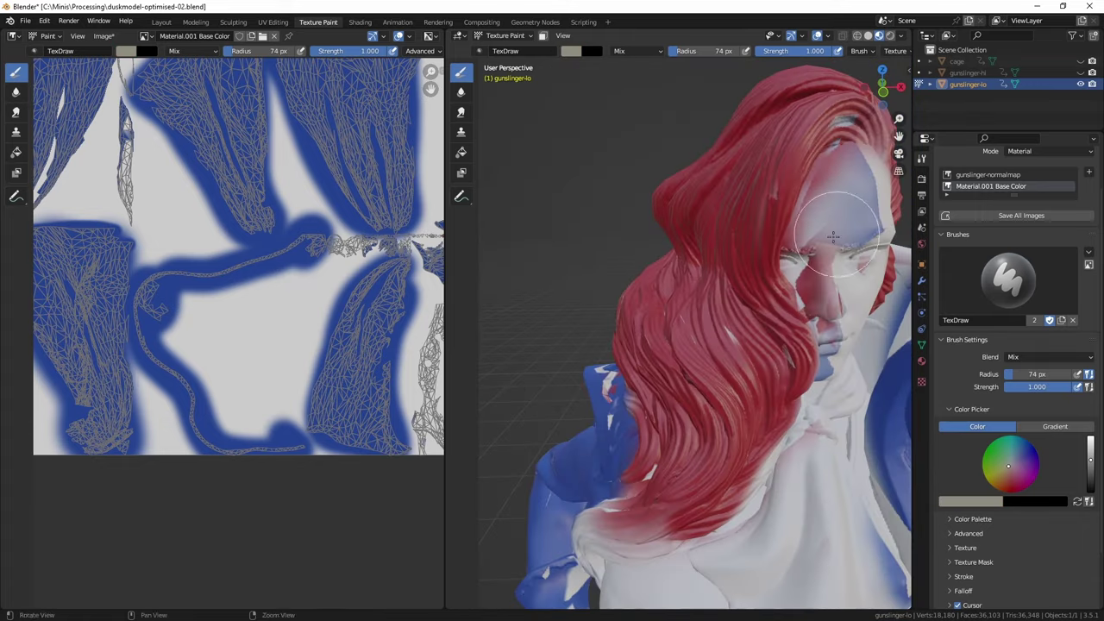
left_click(1090, 444)
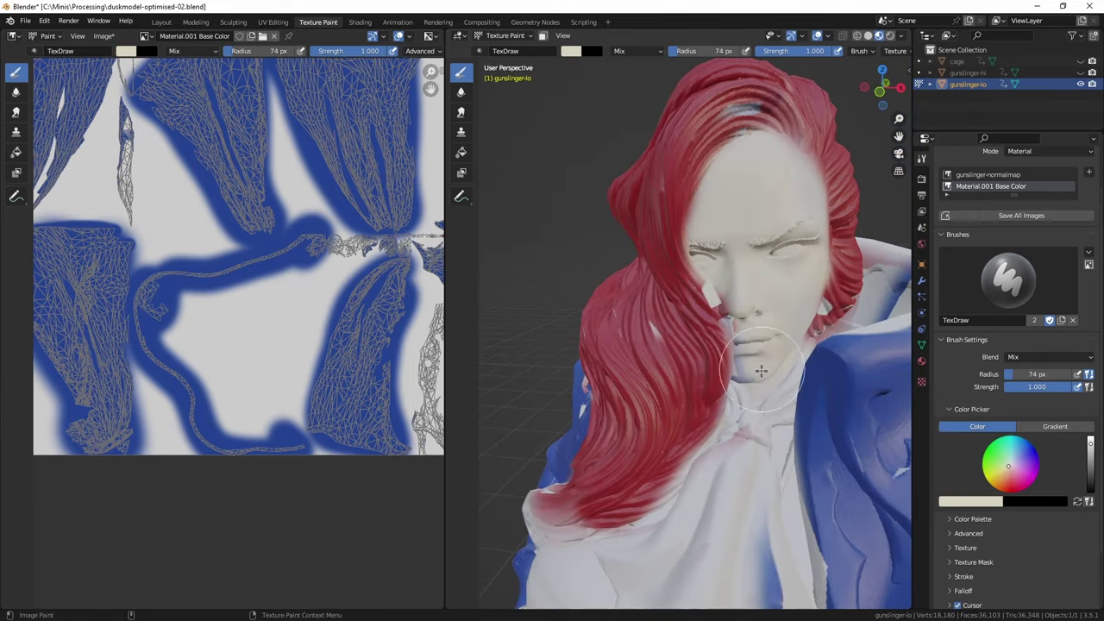
mouse_move(761, 371)
middle_mouse_down()
mouse_move(739, 216)
mouse_move(670, 424)
mouse_move(639, 414)
mouse_move(604, 440)
mouse_move(683, 475)
middle_mouse_up()
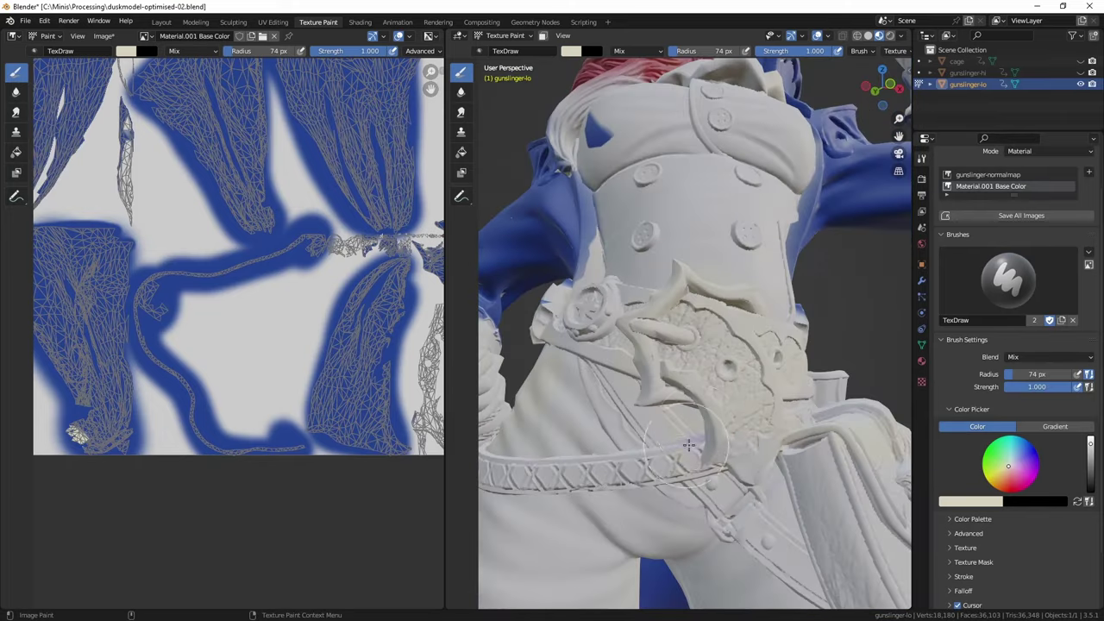
scroll(682, 475, "down", 8)
mouse_move(591, 383)
middle_mouse_down()
mouse_move(535, 412)
mouse_move(697, 356)
mouse_move(690, 362)
middle_mouse_up()
scroll(673, 366, "up", 3)
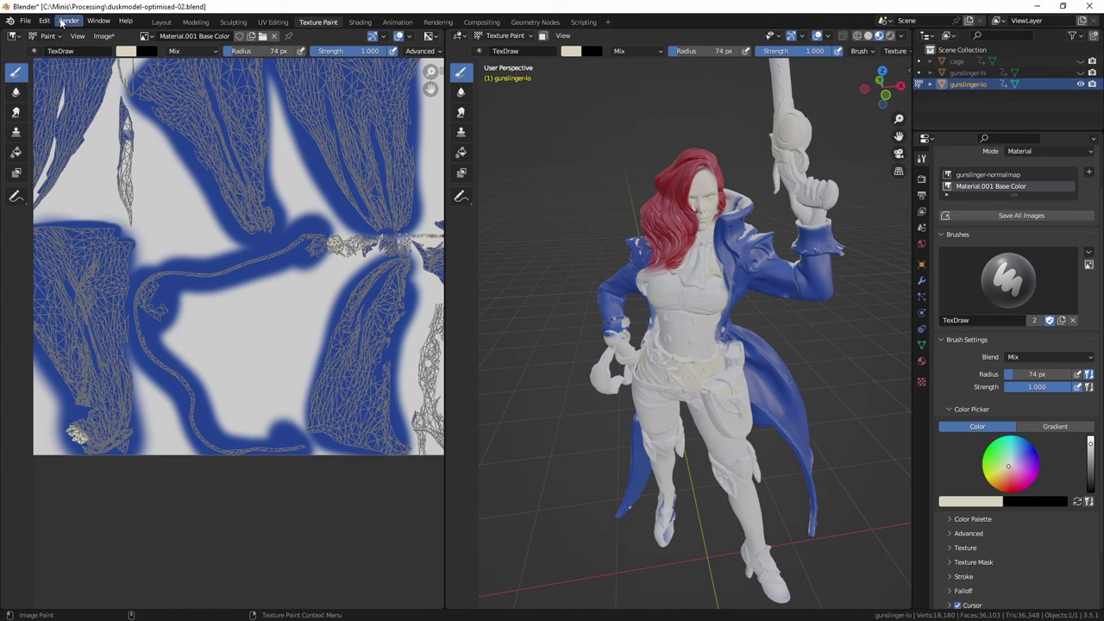
- Start a glTF 2.0 export in glTF Binary (.glb) format, limited to the selected objects
left_click(27, 21)
mouse_move(53, 188)
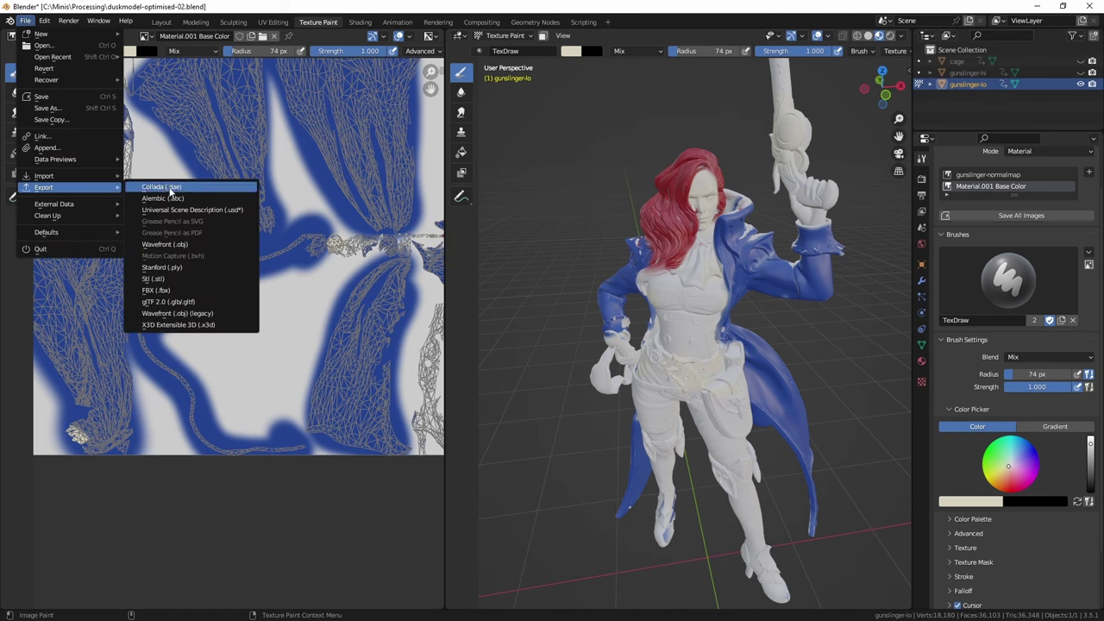
left_click(172, 302)
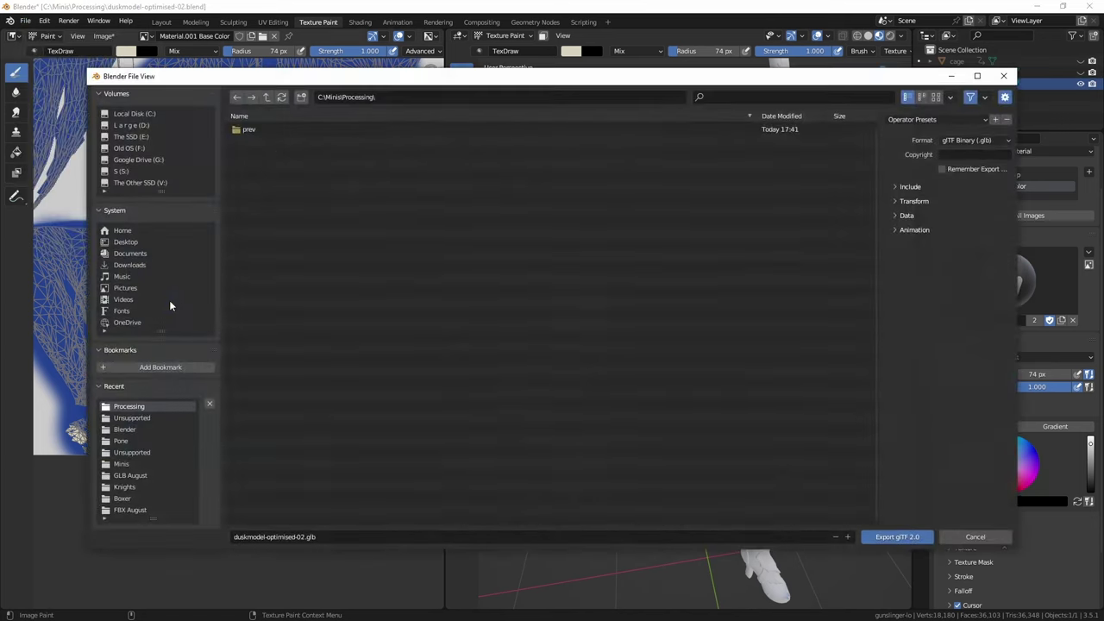
left_click(897, 187)
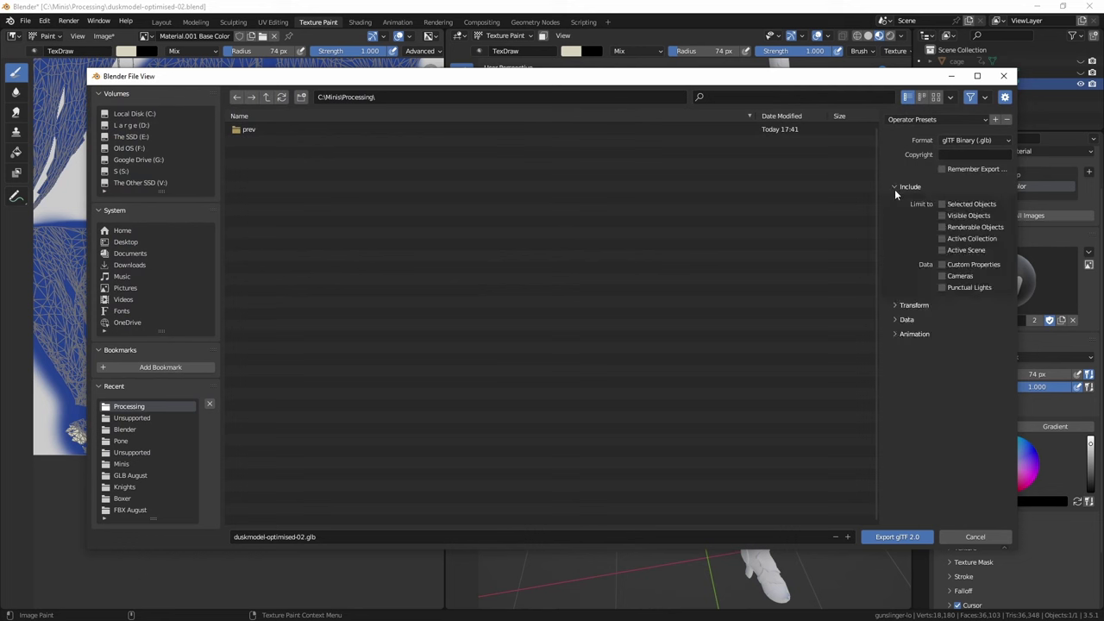
left_click(943, 204)
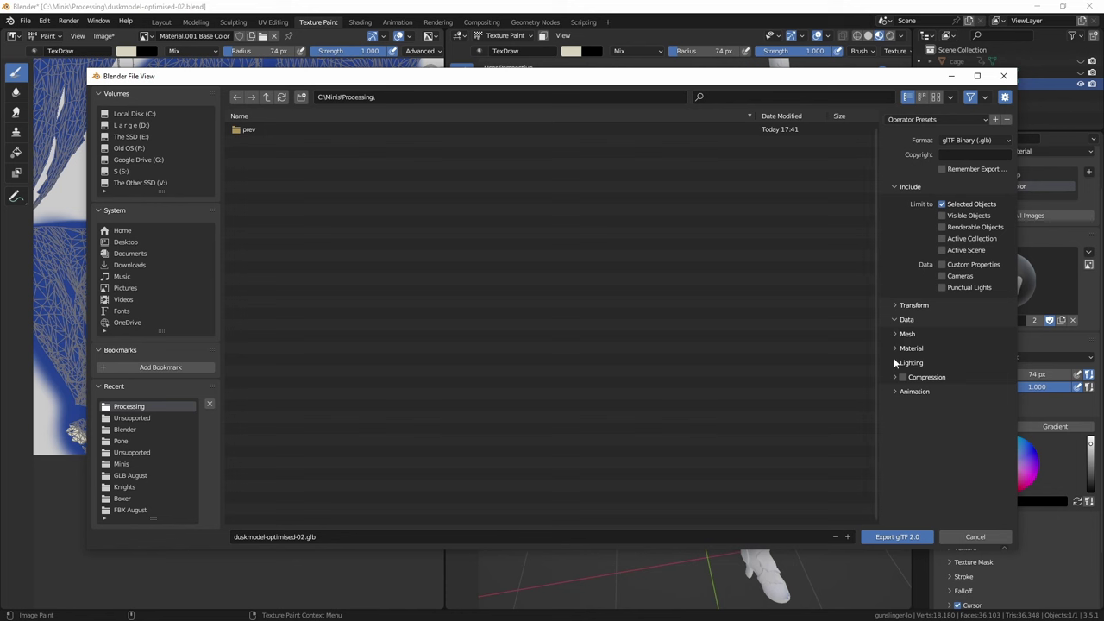
- Set the export's material images to JPEG Format (.jpg)
left_click(895, 349)
left_click(952, 380)
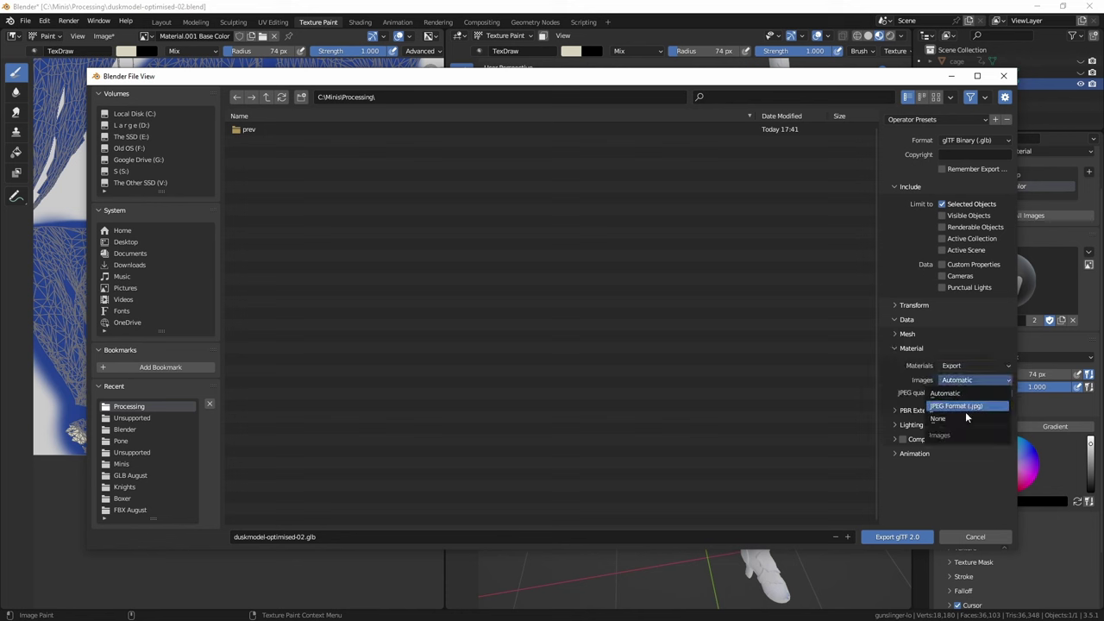
left_click(952, 406)
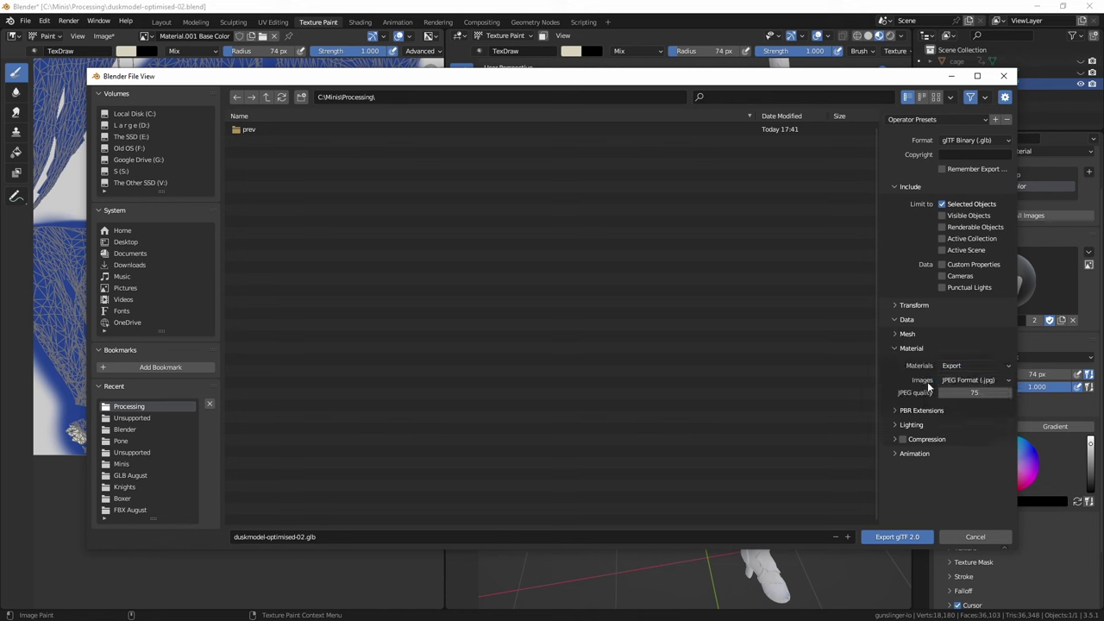
- Enable compression, disable animation, and export the model under the file name gunslinger-hero
left_click(903, 440)
left_click(893, 453)
left_click(903, 489)
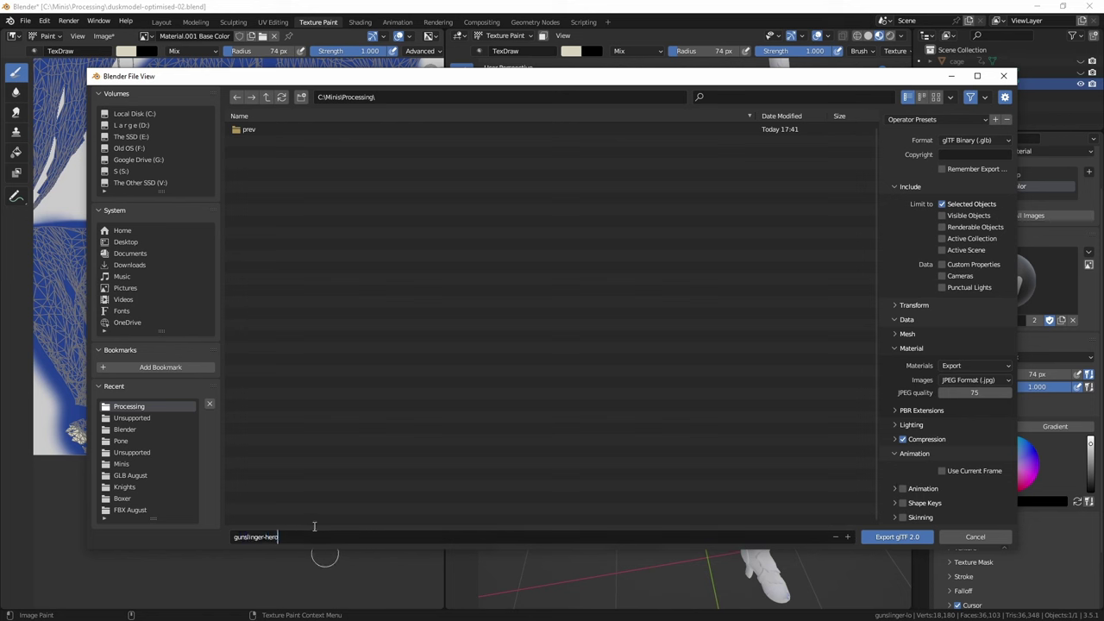
left_click(893, 537)
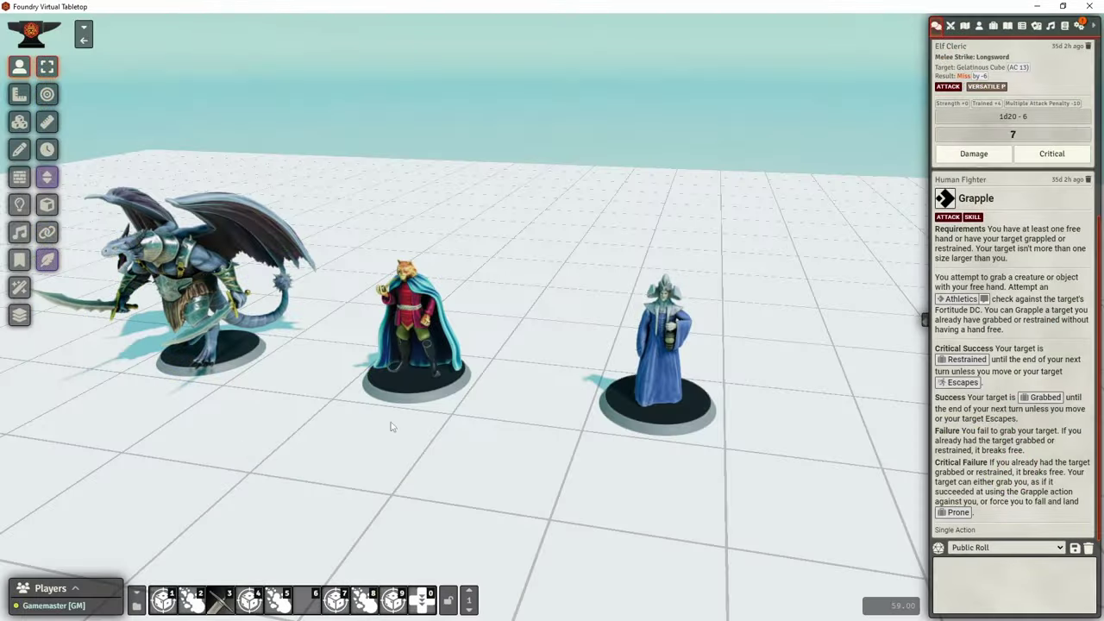
- Switch to Foundry Virtual Tabletop and duplicate the blue-robed miniature token beside the original
key("alt")
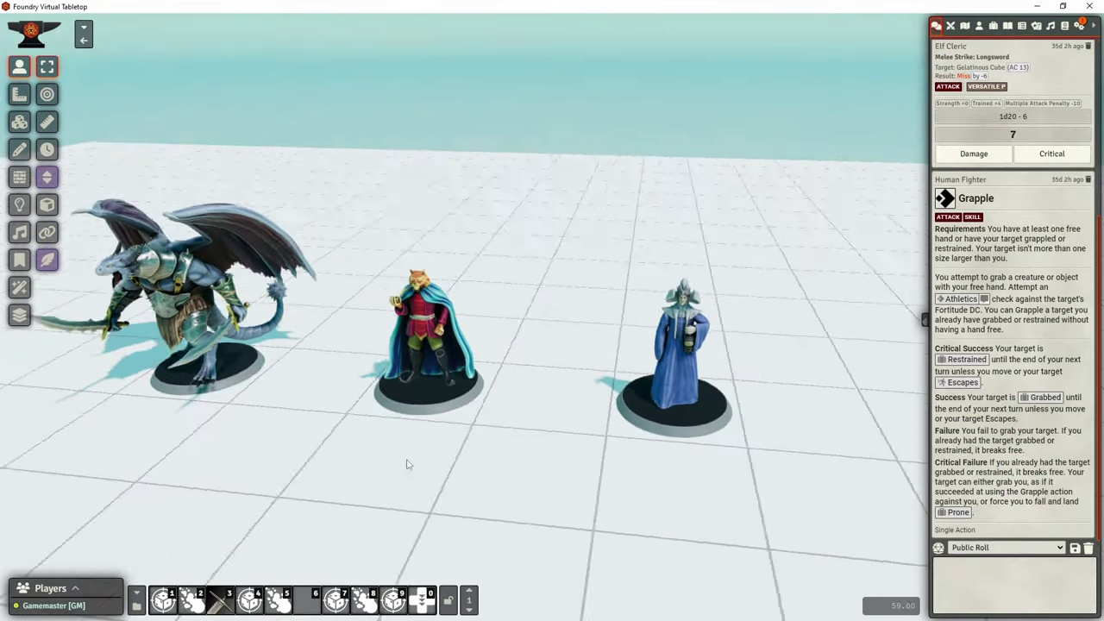
key("Right")
left_click_drag(463, 465, 383, 250)
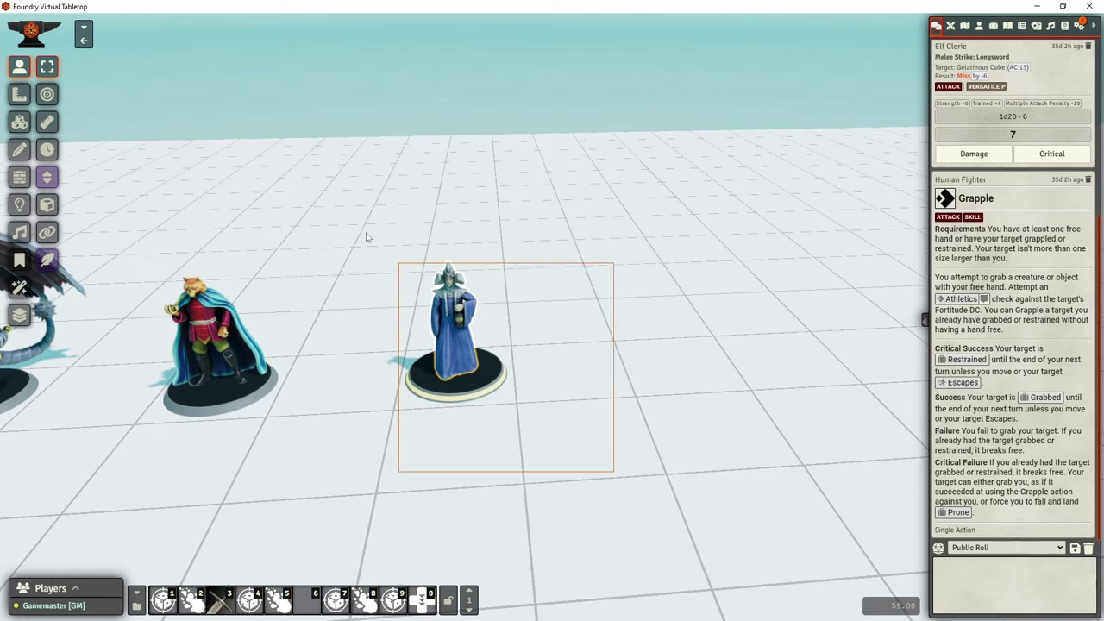
key("ctrl+c")
key("ctrl+v")
scroll(601, 420, "up", 5)
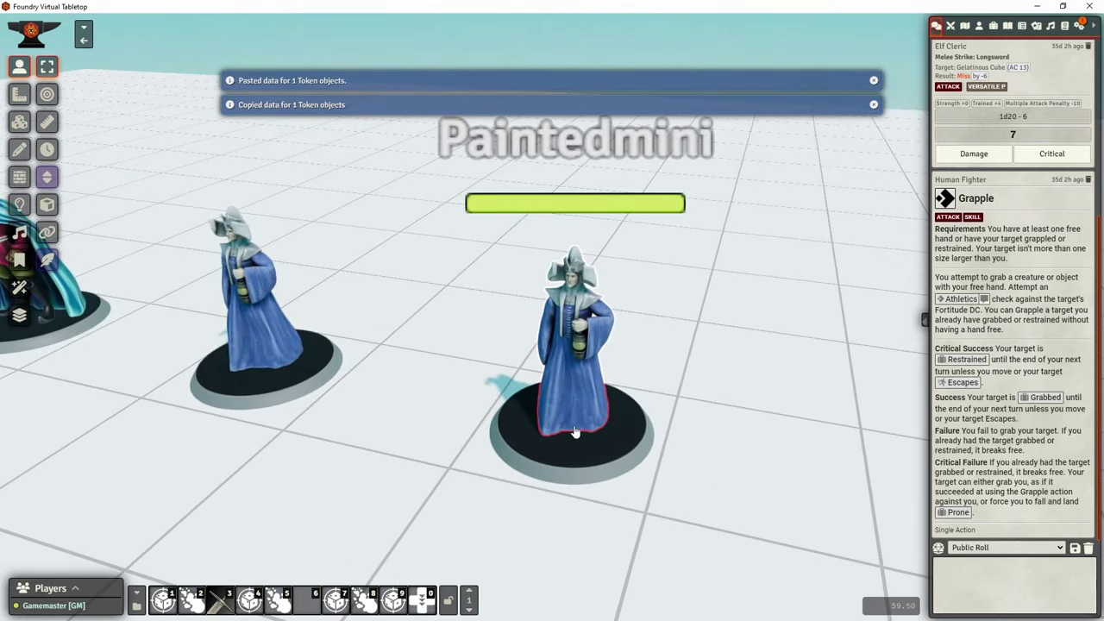
- Assign the exported gunslinger model as the duplicated Paintedmini token's 3D model and update the token
double_click(575, 431)
left_click(733, 258)
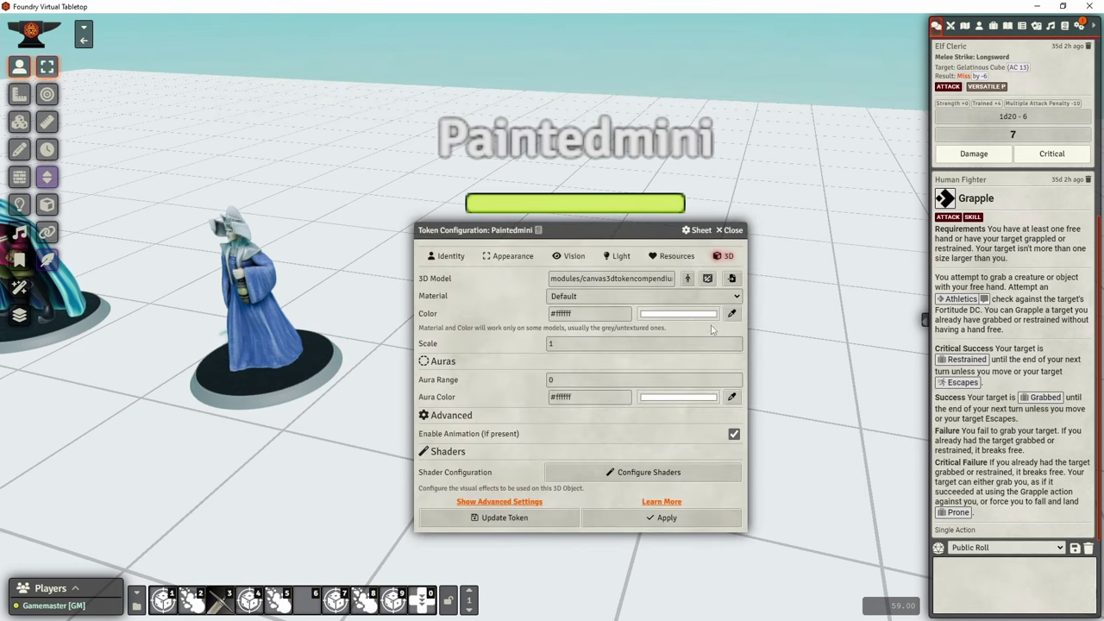
left_click(731, 279)
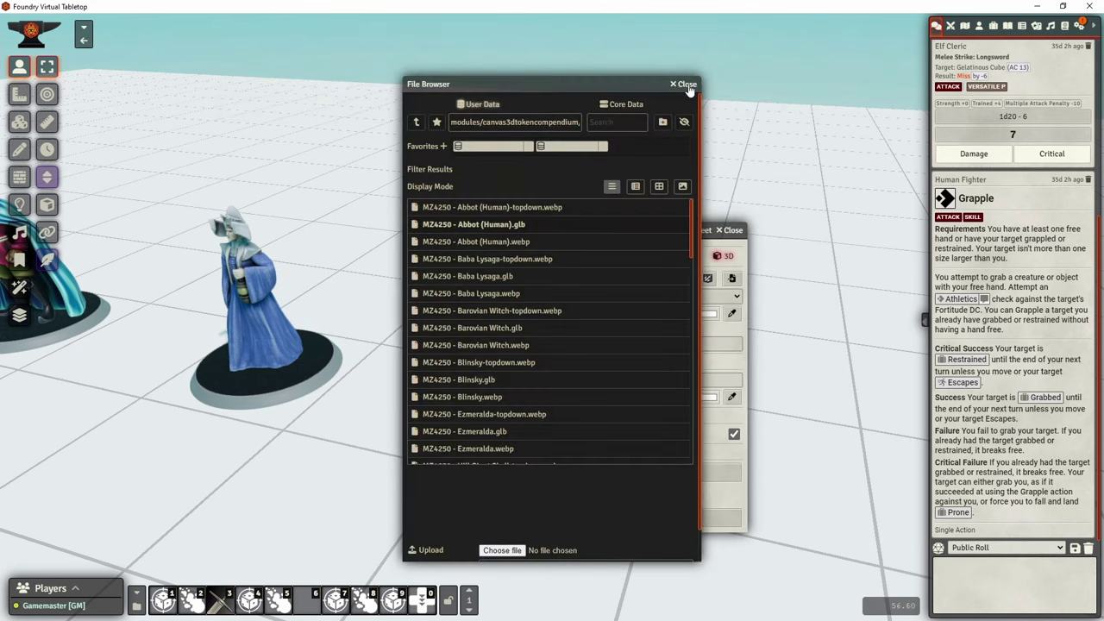
left_click(687, 85)
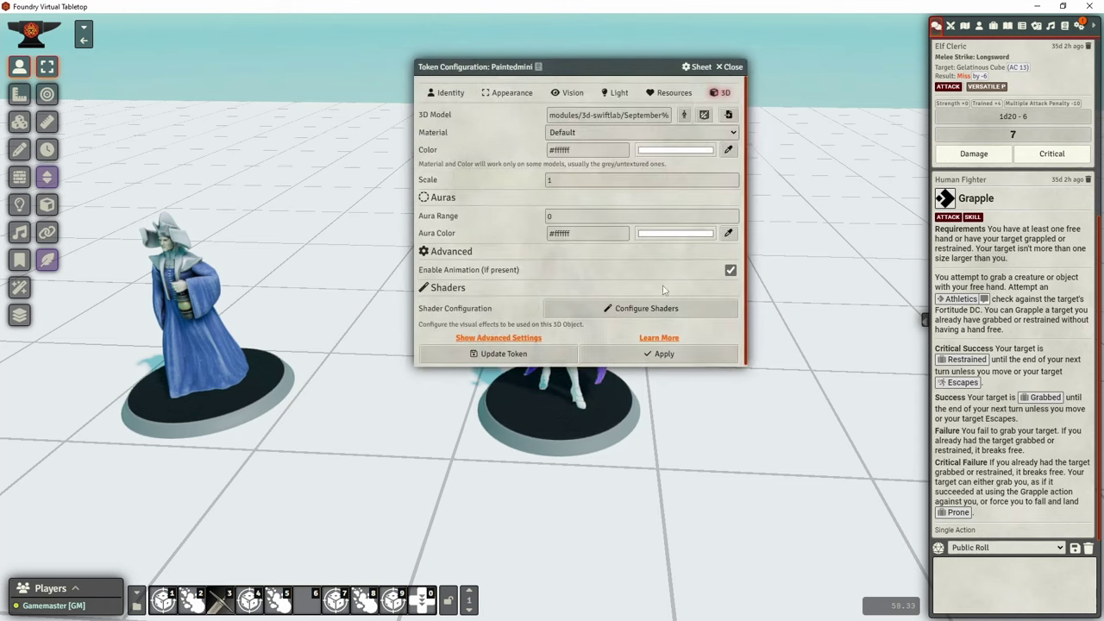
left_click(492, 353)
scroll(387, 353, "up", 3)
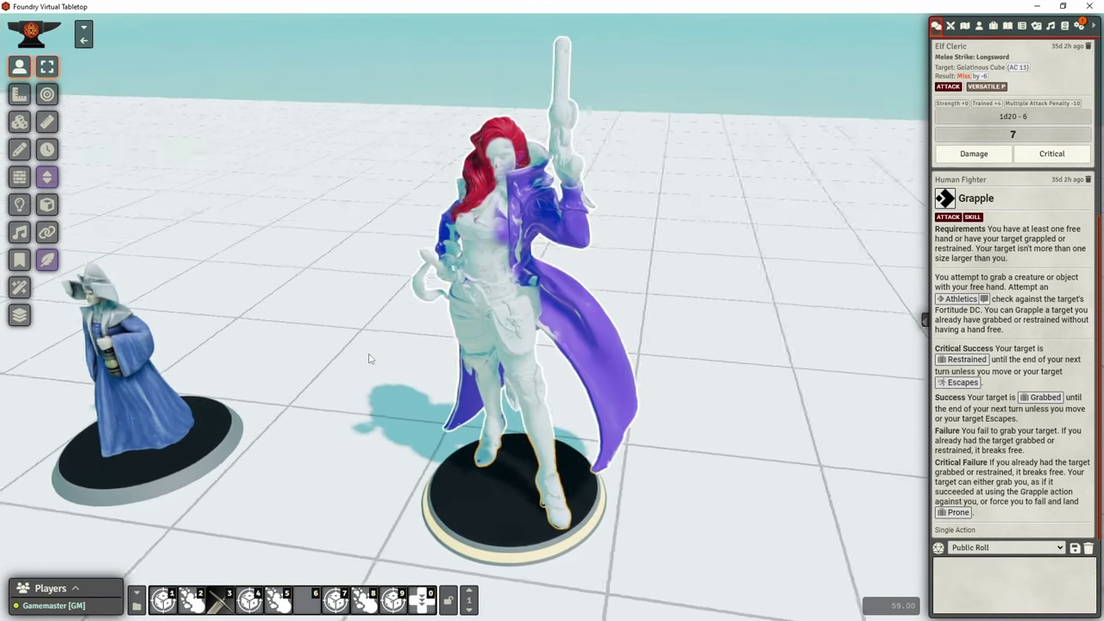
scroll(369, 359, "up", 5)
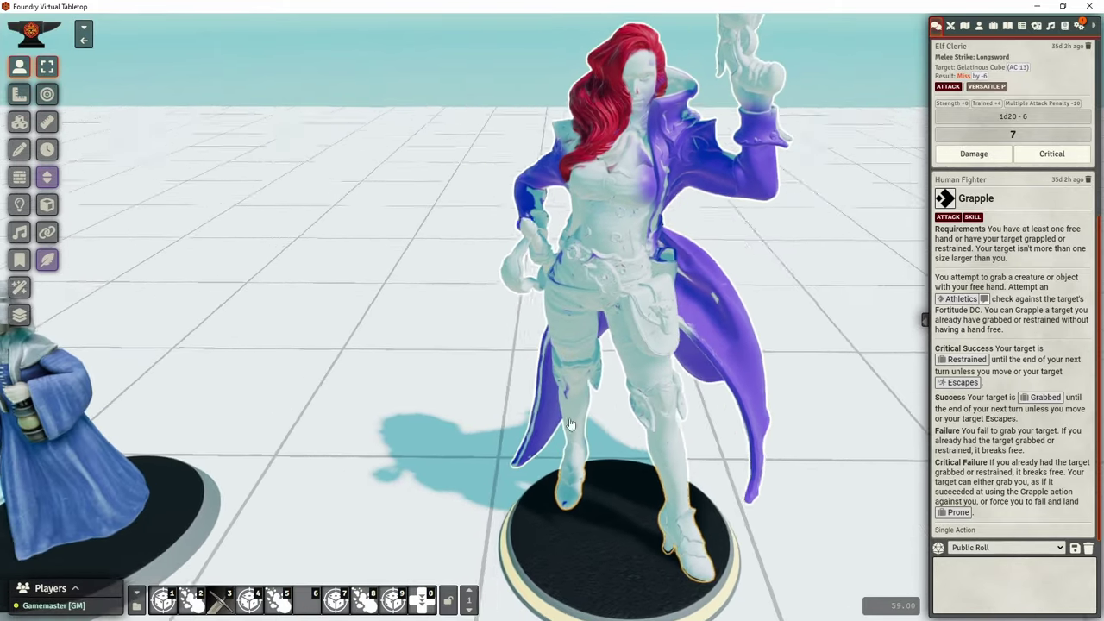
- Inspect the gunslinger miniature from several angles and compare it with the dragon, caped and blue-robed miniatures in the scene
right_click(642, 417)
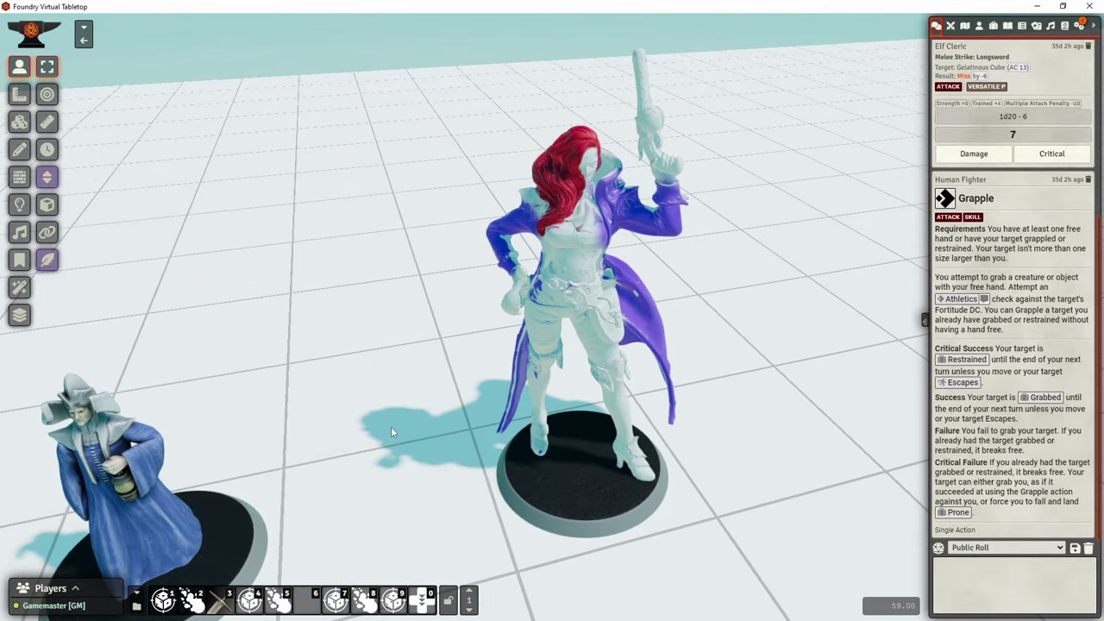
right_click_drag(443, 377, 347, 363)
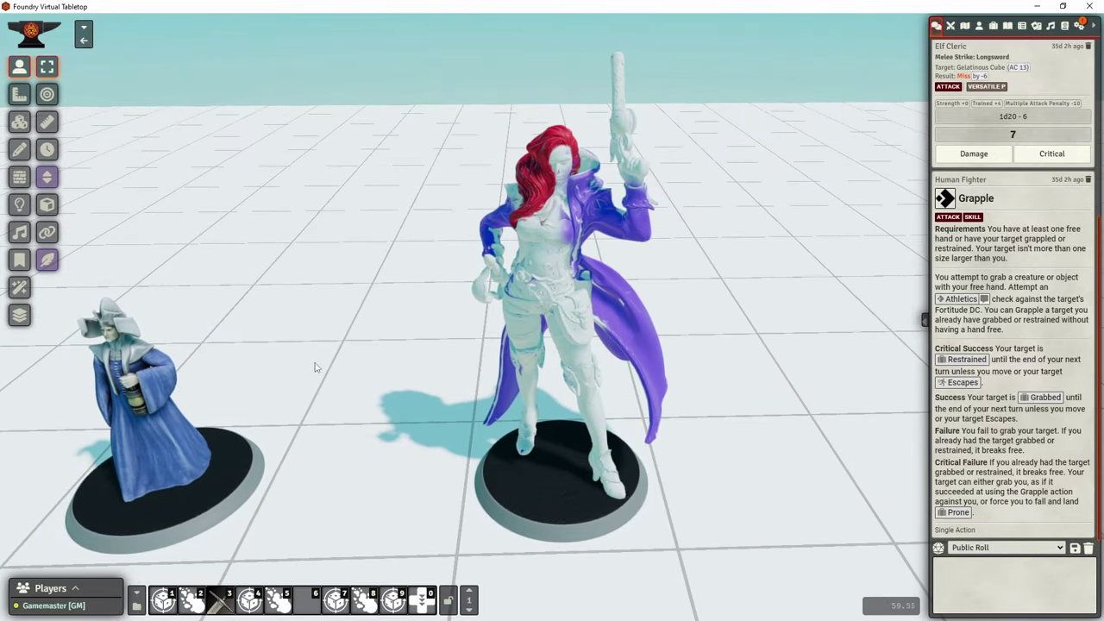
left_click_drag(313, 365, 486, 239)
left_click_drag(221, 294, 770, 405)
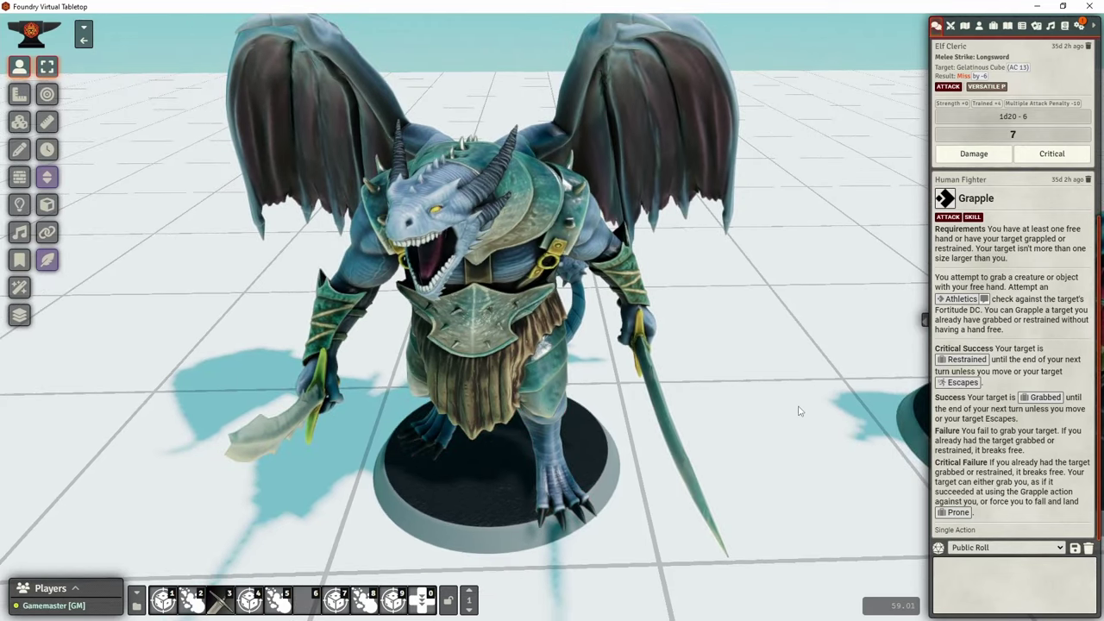
left_click_drag(799, 406, 437, 346)
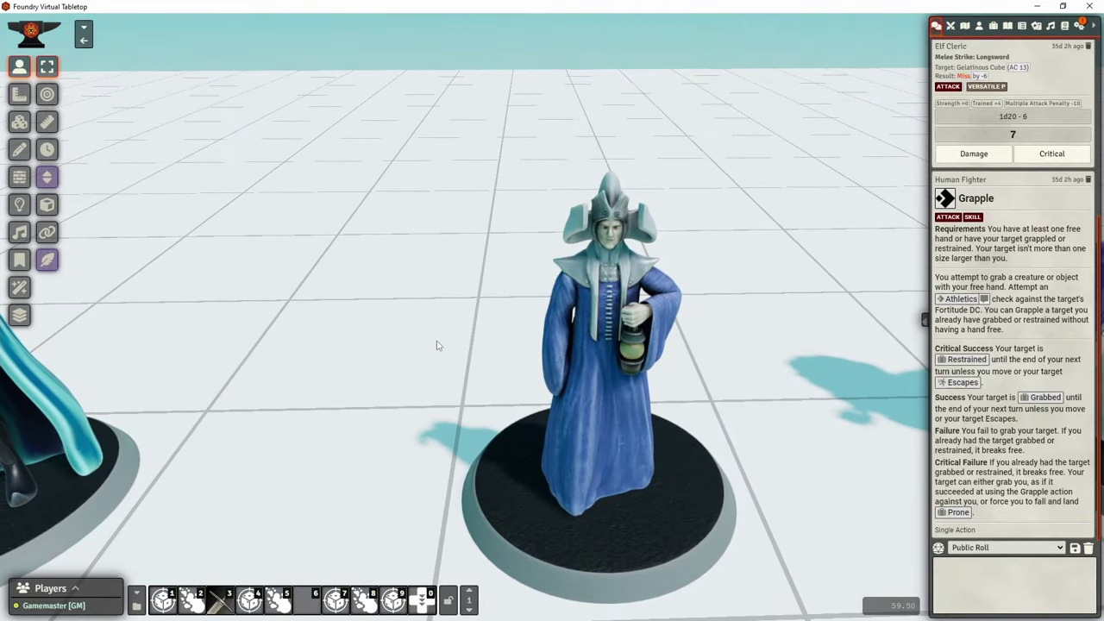
scroll(437, 346, "down", 5)
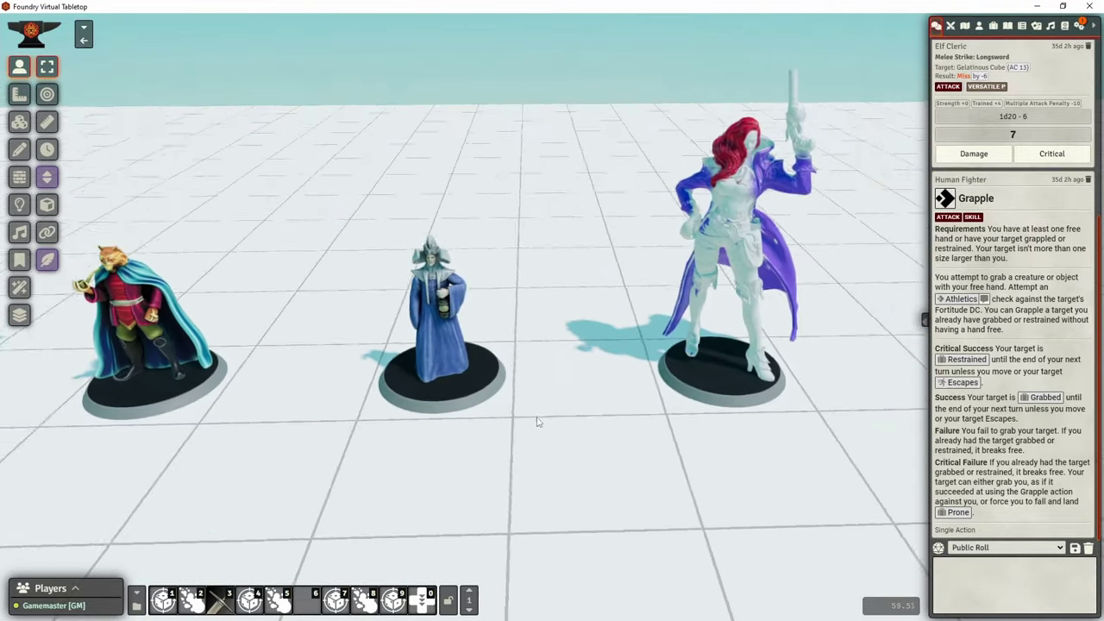
scroll(536, 422, "down", 2)
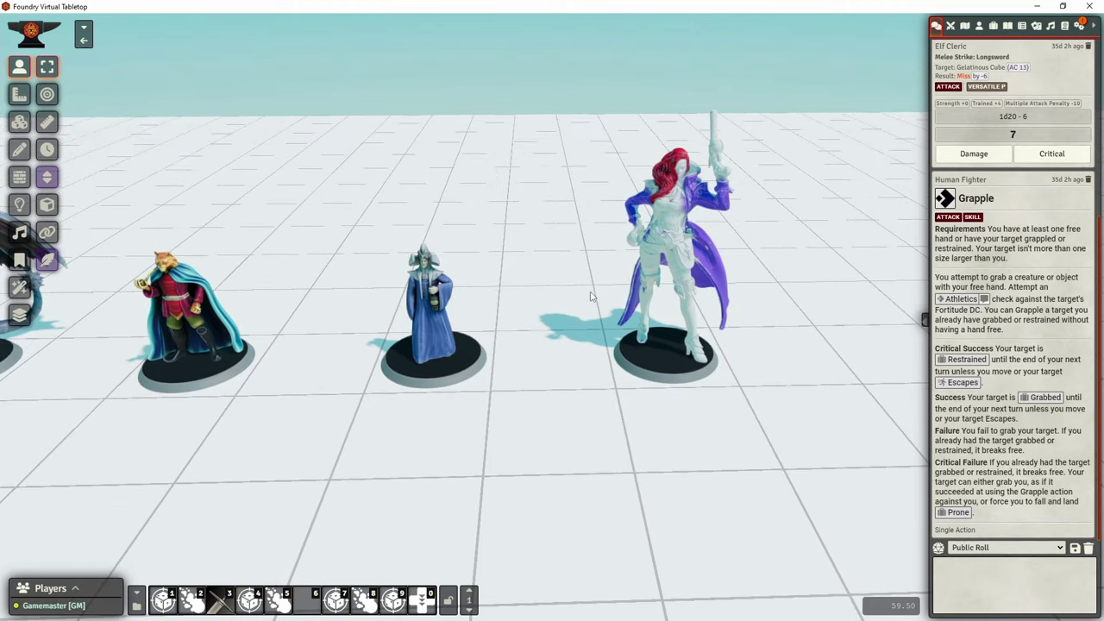
right_click_drag(603, 289, 380, 477)
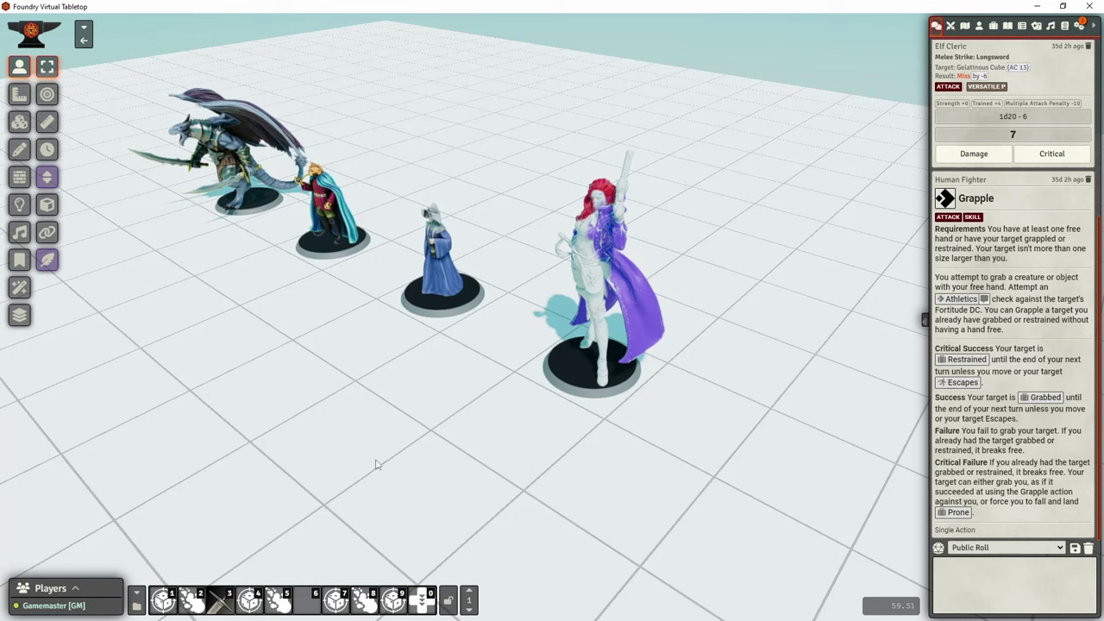